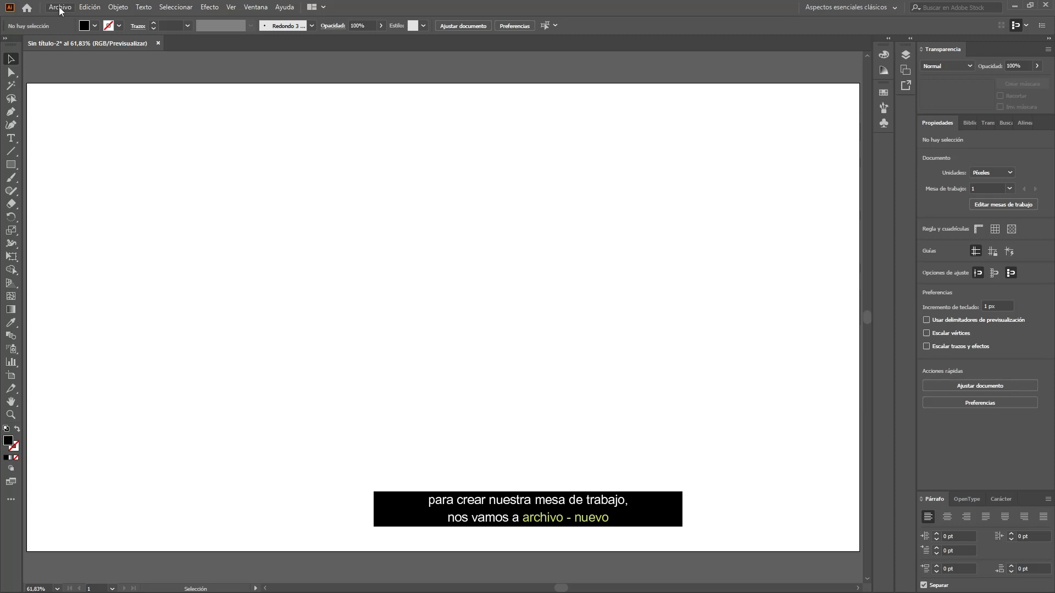
{"action": "left_click", "coordinate": [60, 8]}
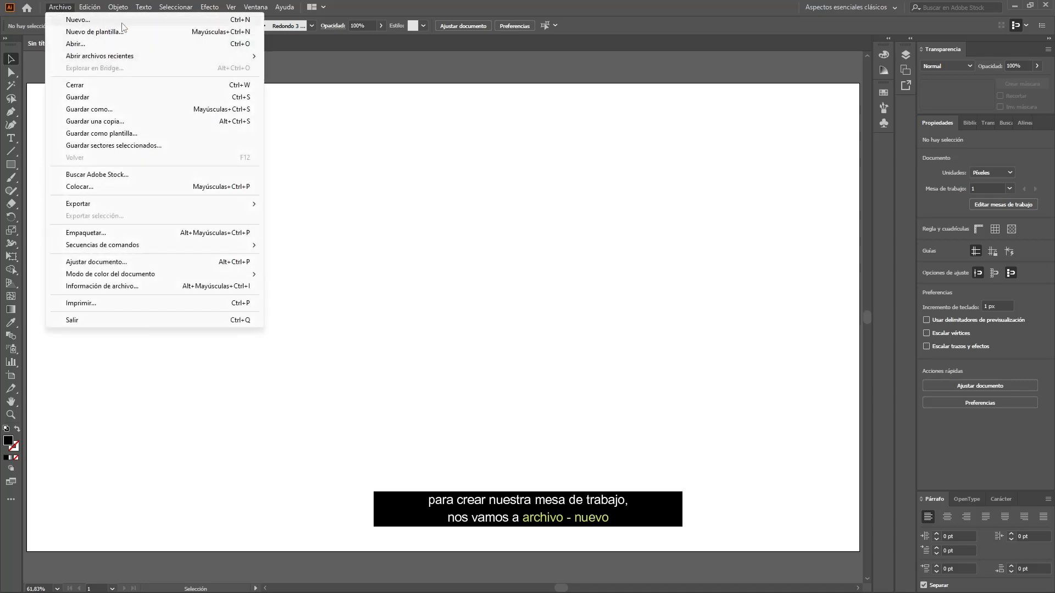
{"action": "left_click", "coordinate": [152, 24]}
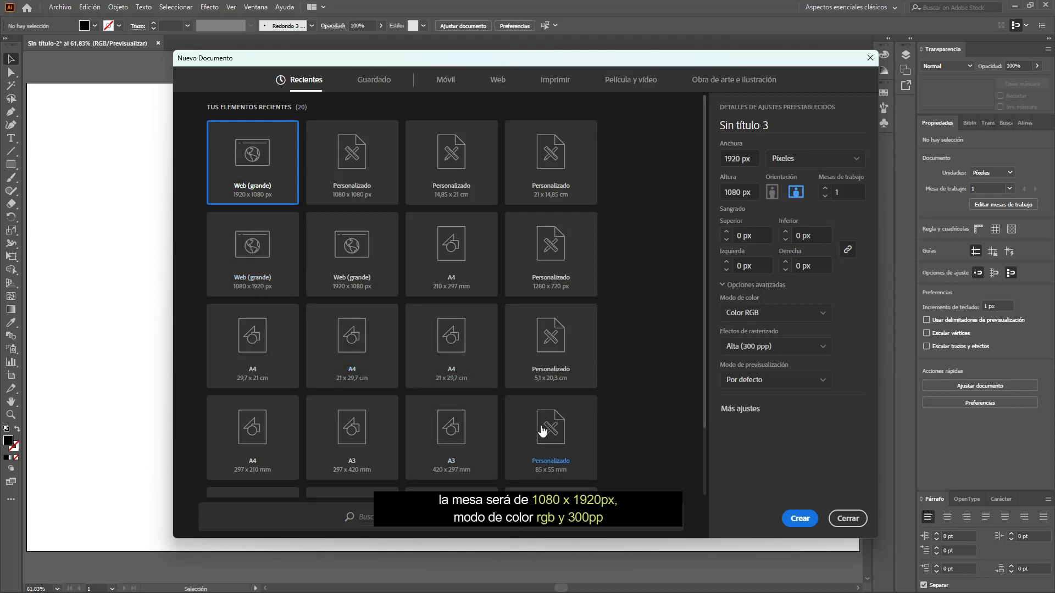
{"action": "left_click", "coordinate": [848, 519]}
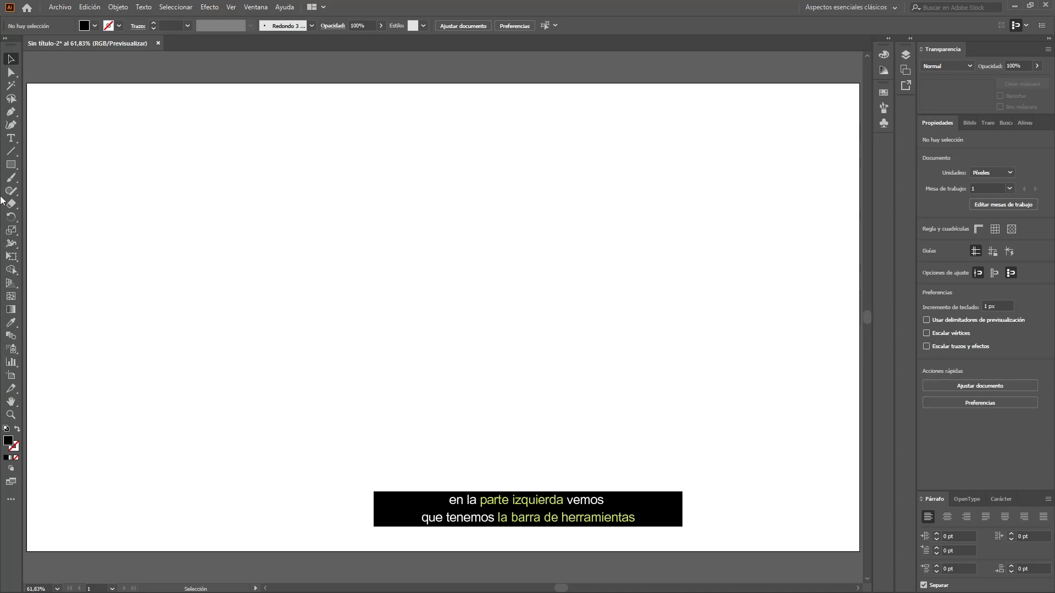
Add the word SINERGIA to the artboard as point text in Inter Bold.
{"action": "left_click", "coordinate": [11, 139]}
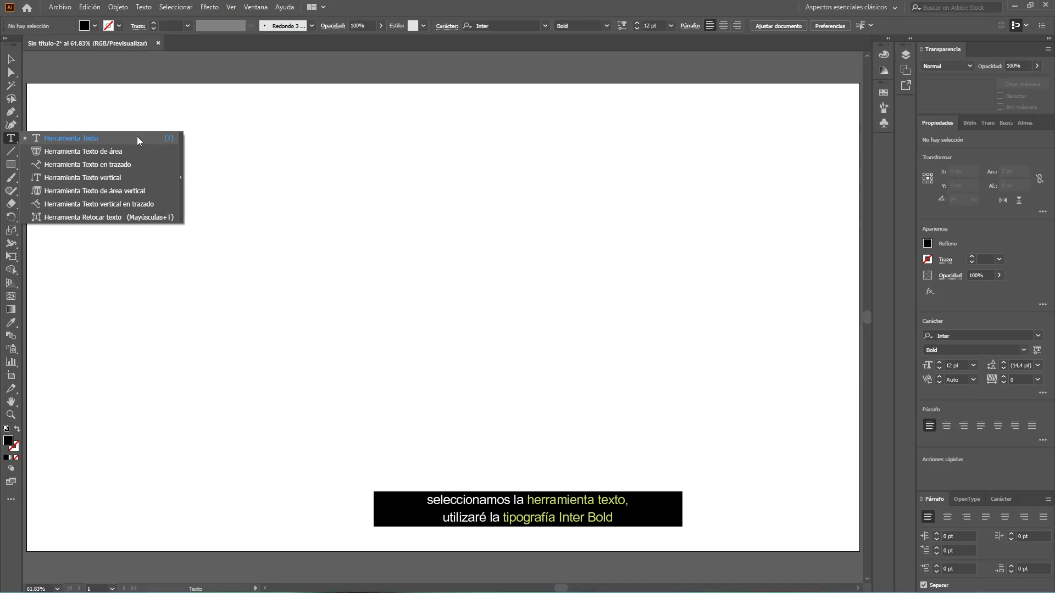
{"action": "left_click", "coordinate": [137, 138]}
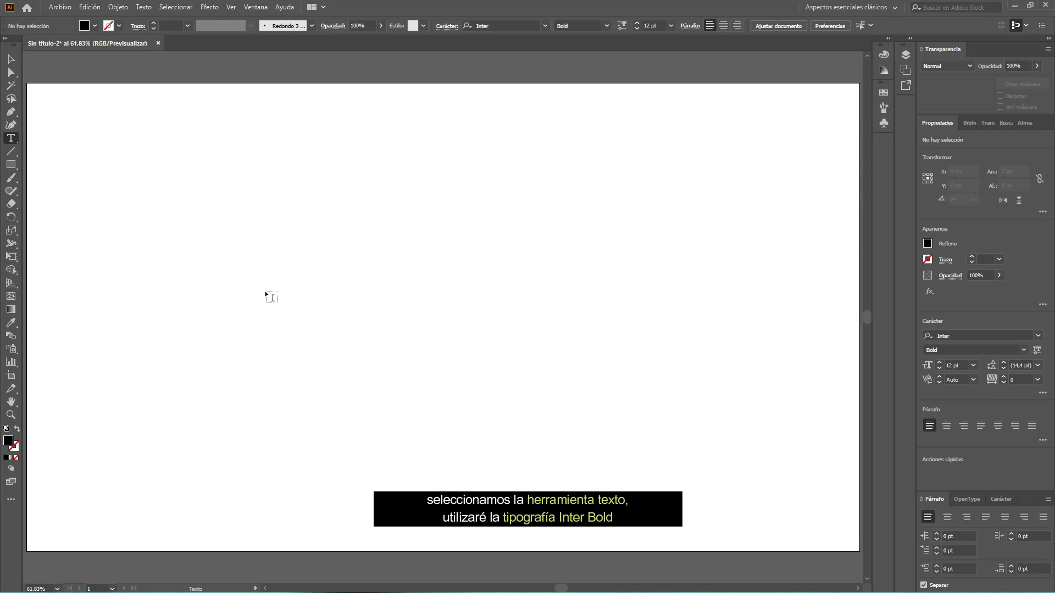
{"action": "left_click", "coordinate": [342, 312]}
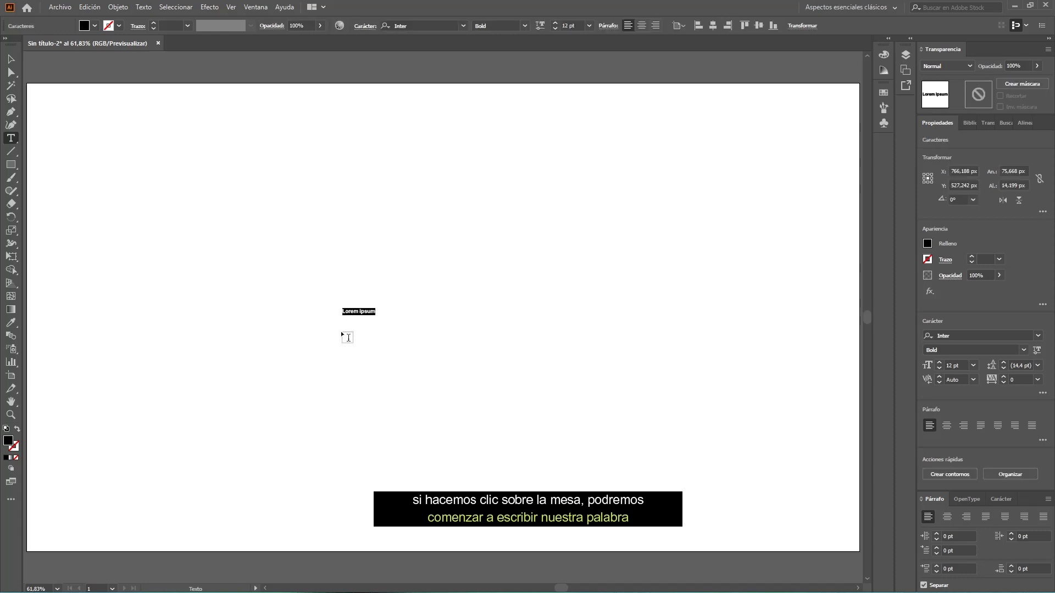
{"action": "type", "text": "SINERGIA"}
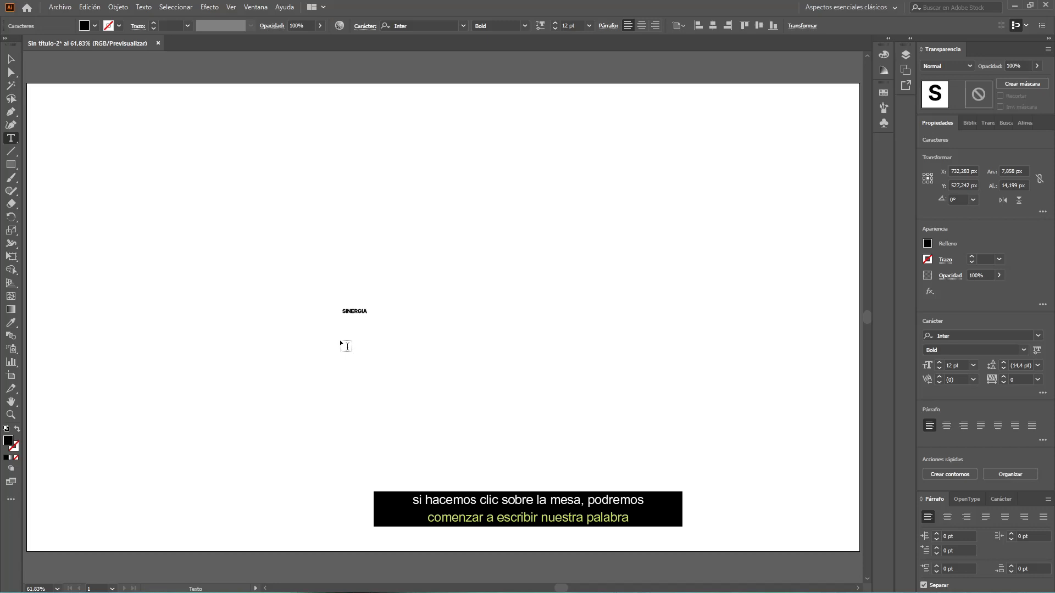
{"action": "key", "text": "Escape"}
Scale the SINERGIA text uniformly to about 197 pt and centre it horizontally and vertically on the artboard.
{"action": "left_click_drag", "start_coordinate": [370, 307], "coordinate": [558, 241]}
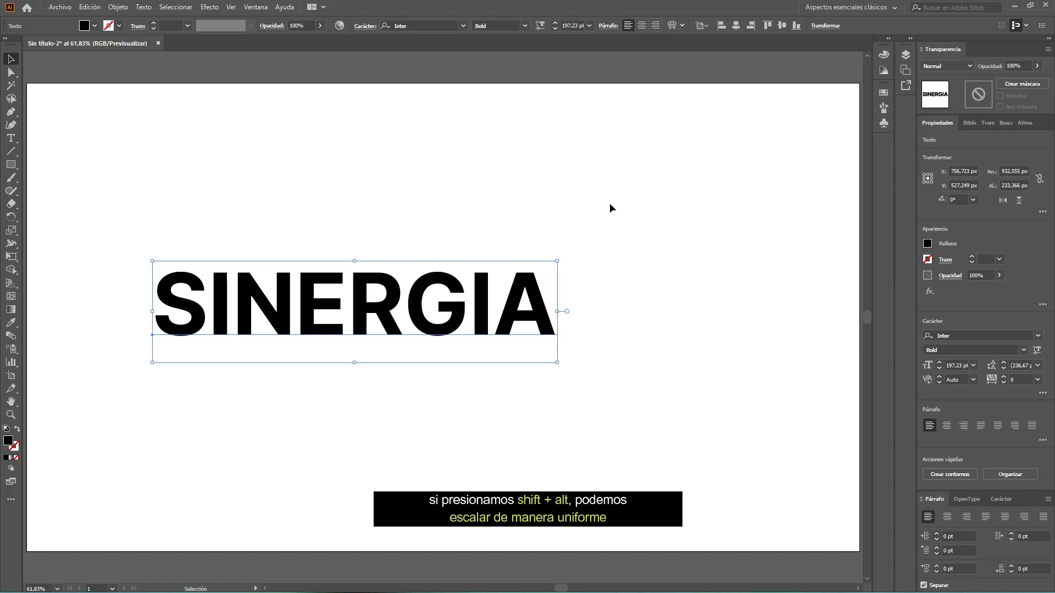
{"action": "left_click", "coordinate": [736, 27]}
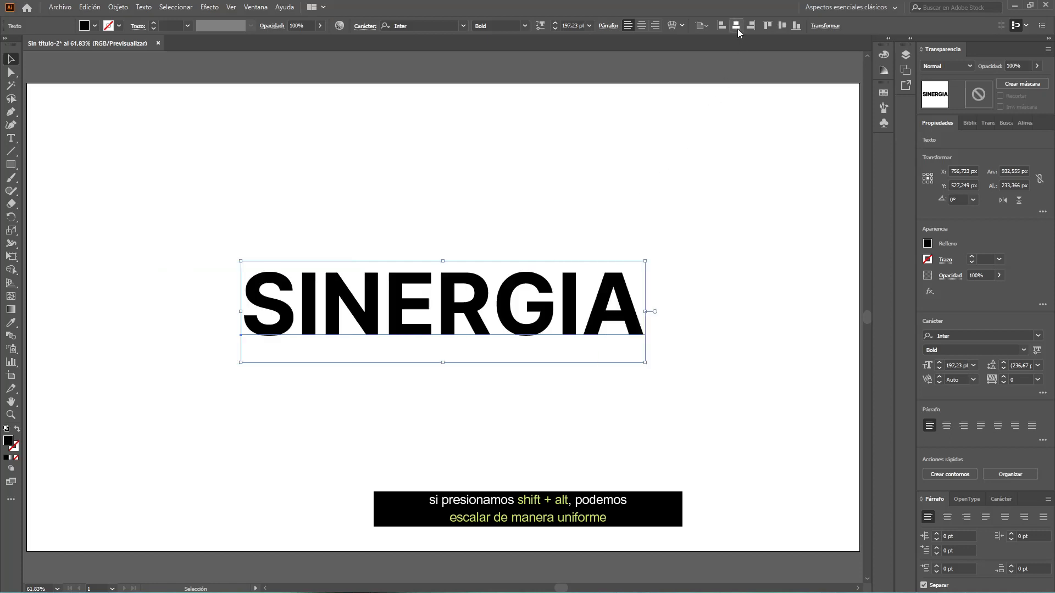
{"action": "left_click", "coordinate": [782, 26]}
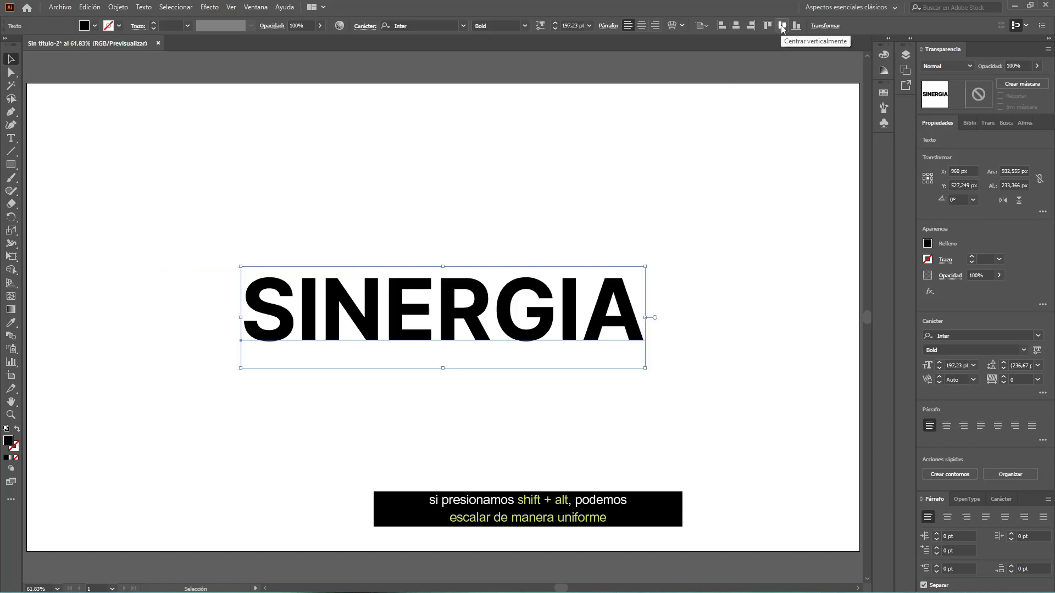
{"action": "left_click", "coordinate": [713, 313]}
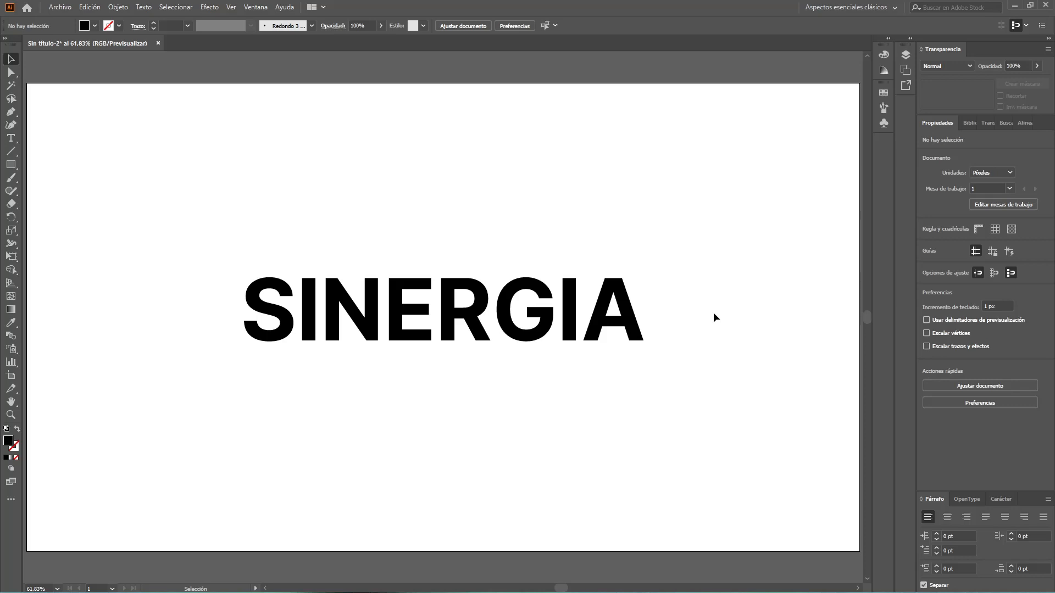
Convert the SINERGIA text to outlines and unite the letter shapes with Pathfinder.
{"action": "left_click", "coordinate": [629, 313]}
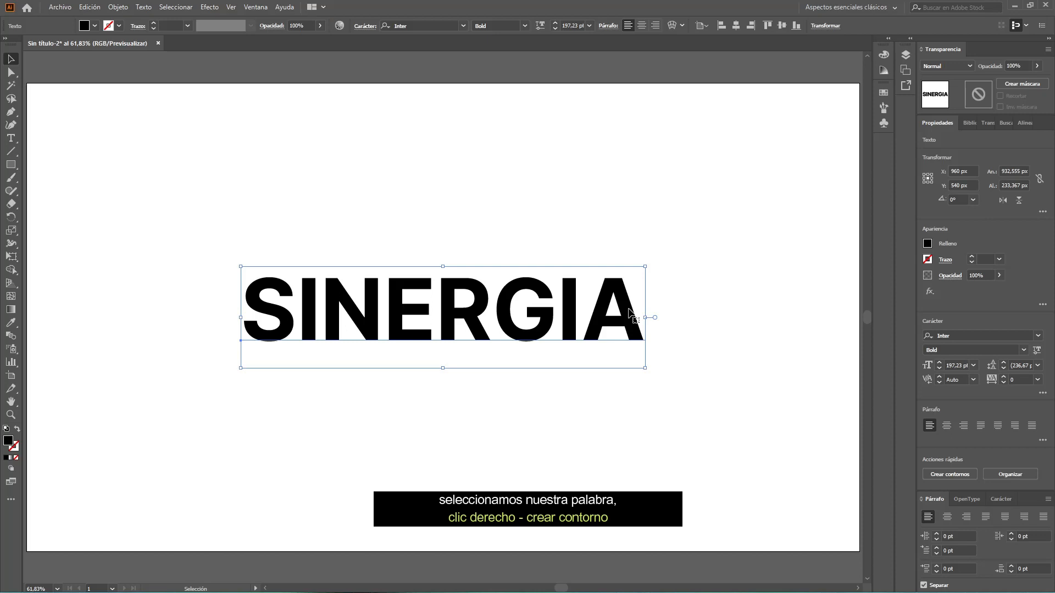
{"action": "right_click", "coordinate": [630, 314]}
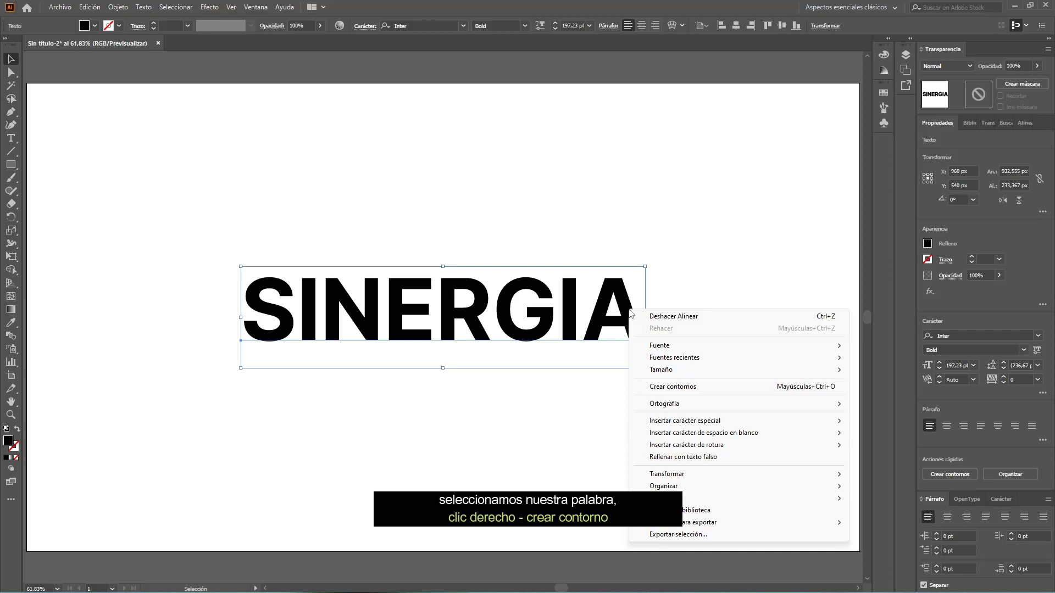
{"action": "left_click", "coordinate": [738, 388]}
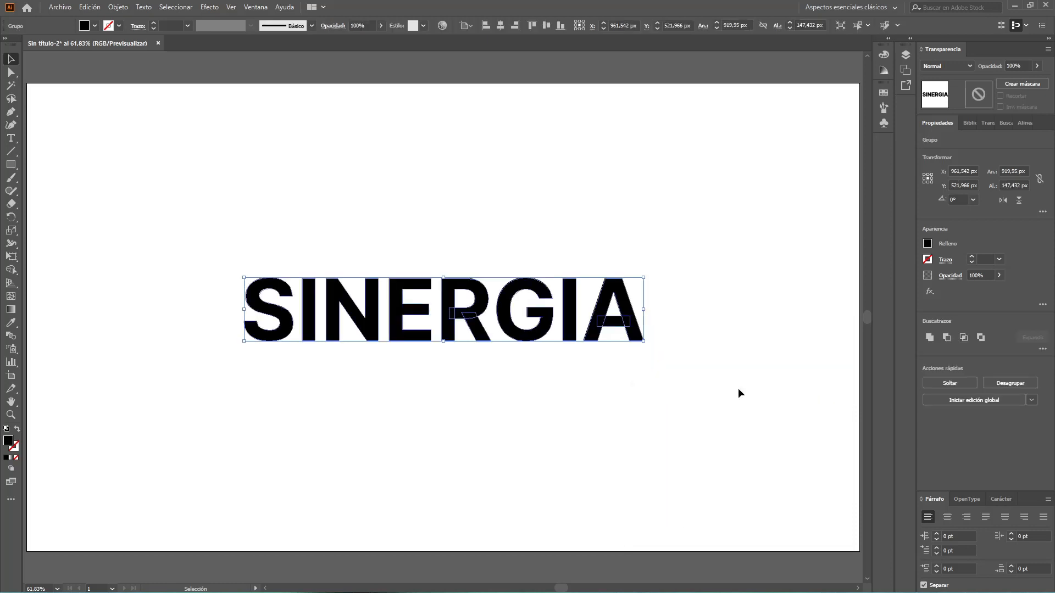
{"action": "left_click", "coordinate": [932, 342]}
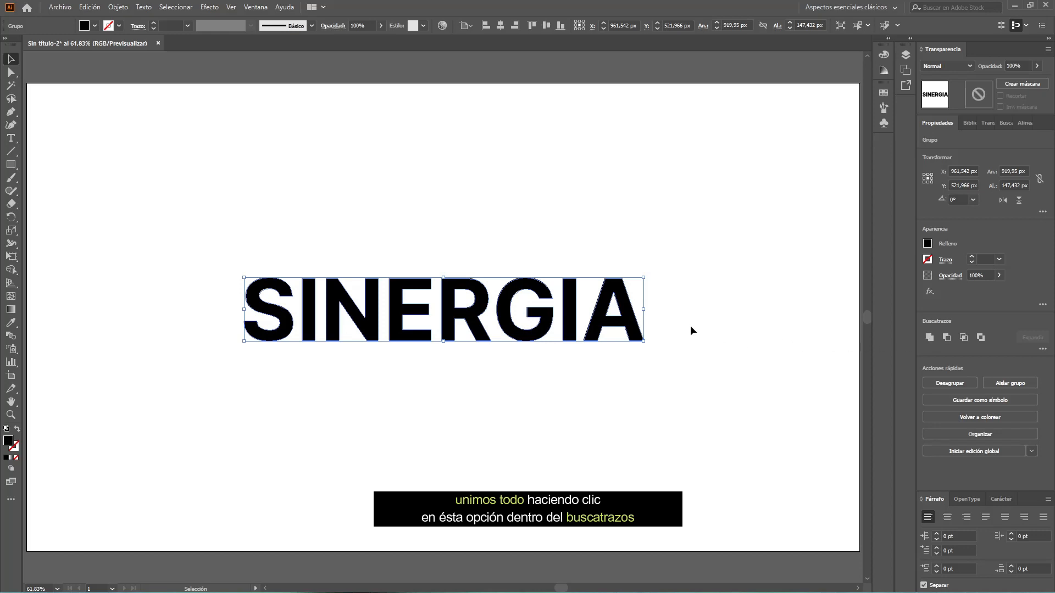
Ungroup the united letters and place a copy of the whole word in the artboard's upper-left corner.
{"action": "right_click", "coordinate": [626, 325]}
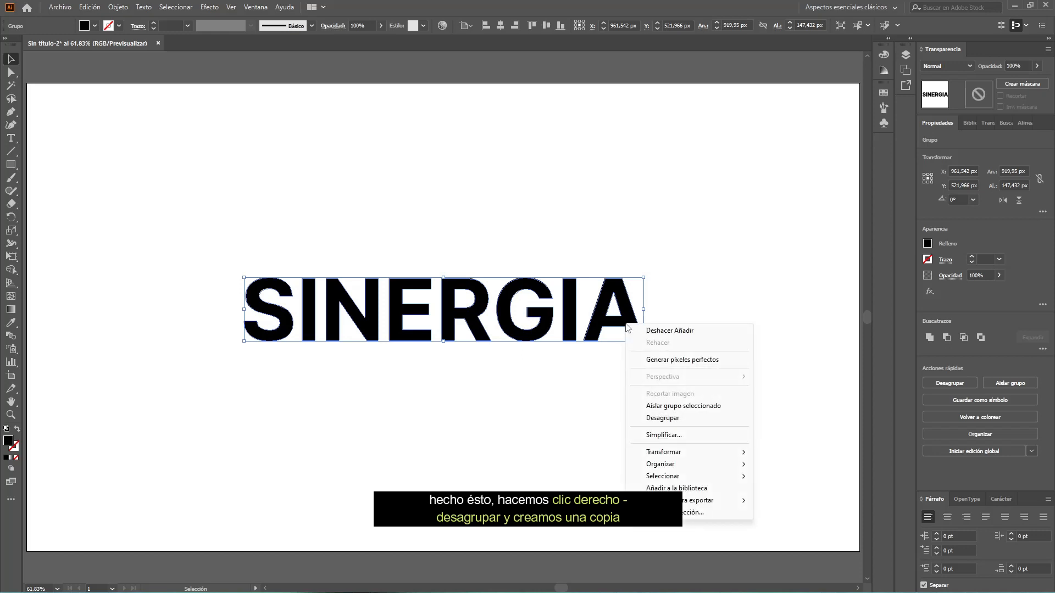
{"action": "left_click", "coordinate": [707, 422]}
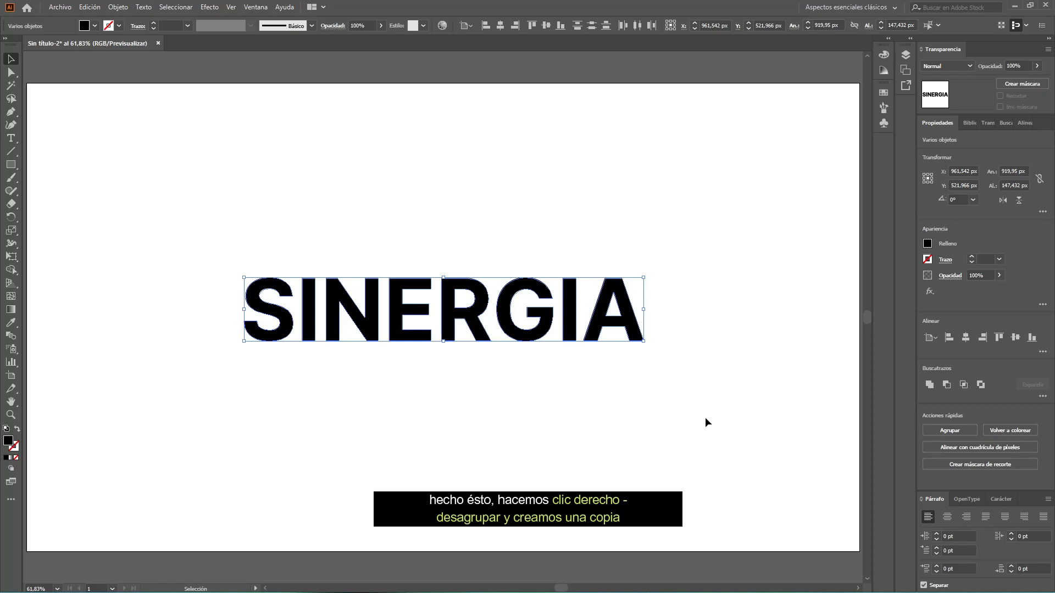
{"action": "left_click_drag", "start_coordinate": [637, 335], "coordinate": [423, 145]}
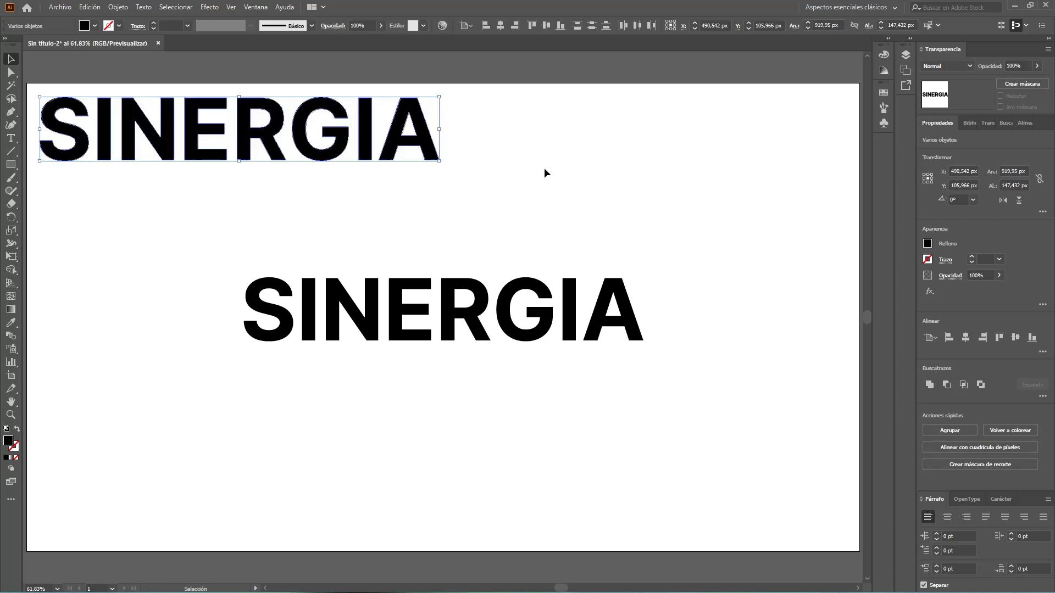
{"action": "left_click", "coordinate": [593, 181]}
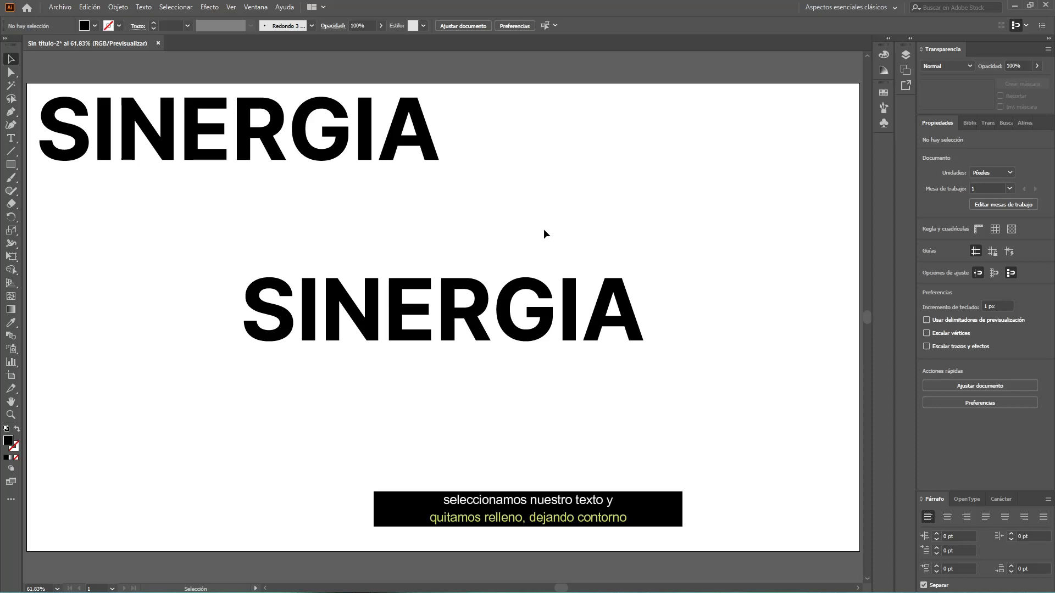
Swap fill and stroke on the central SINERGIA letters, leaving no fill and a black 1 pt outline.
{"action": "left_click_drag", "start_coordinate": [213, 278], "coordinate": [681, 340]}
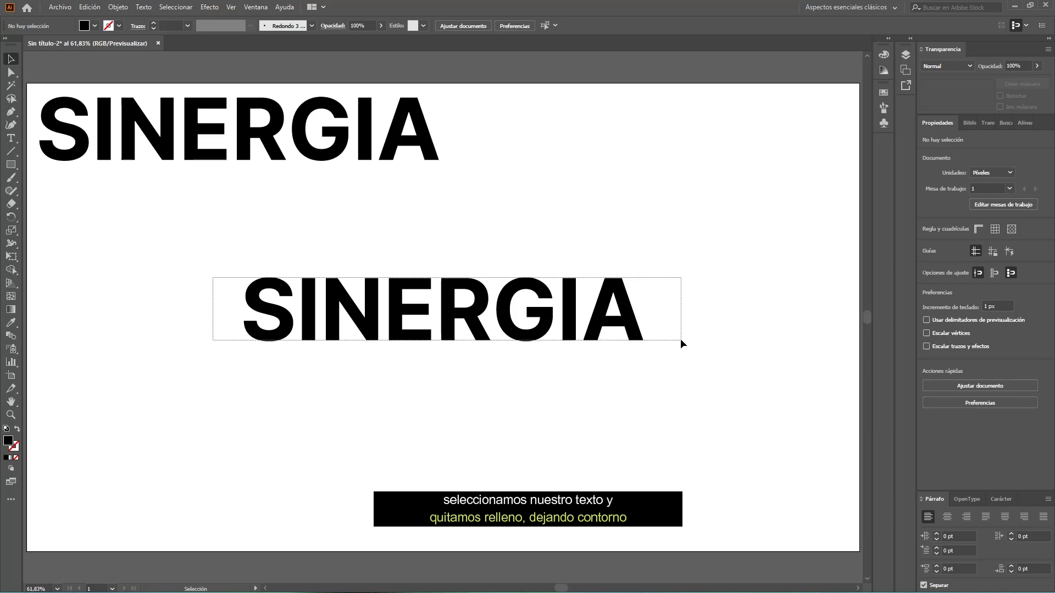
{"action": "left_click_drag", "start_coordinate": [680, 340], "coordinate": [680, 338]}
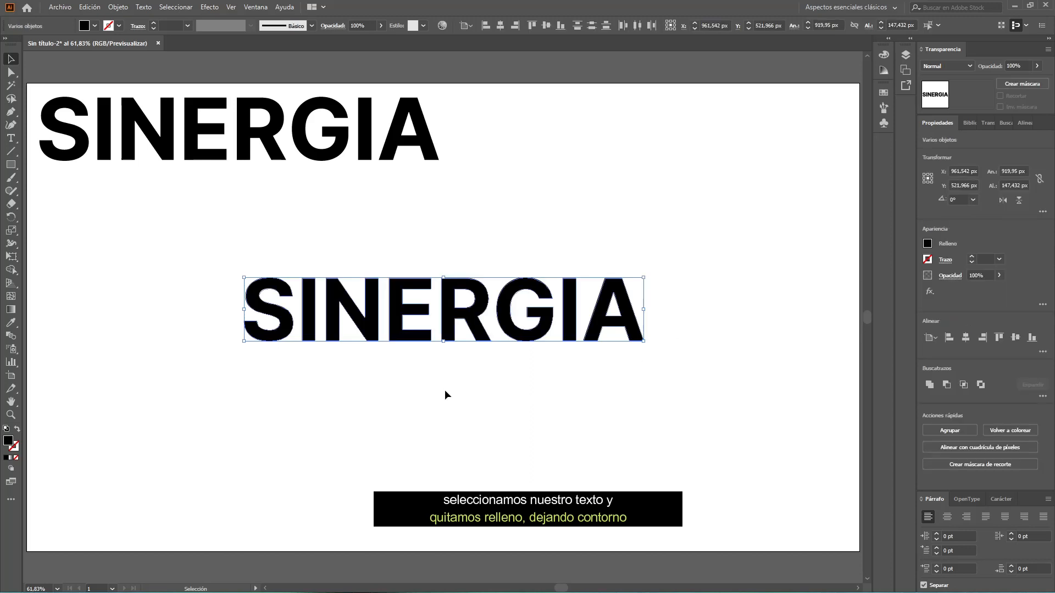
{"action": "left_click", "coordinate": [17, 429]}
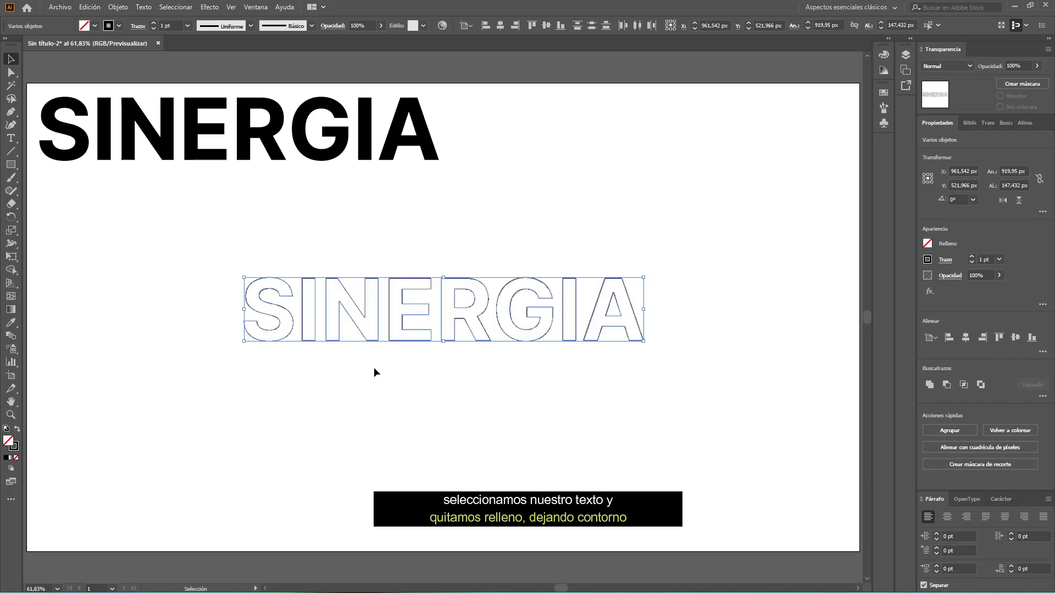
{"action": "left_click", "coordinate": [471, 357]}
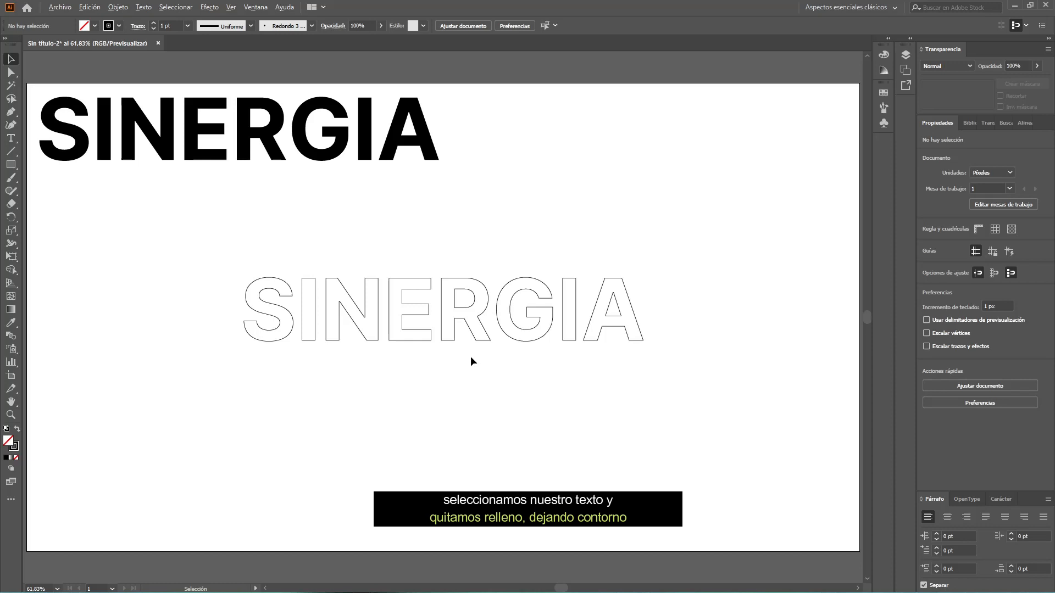
Delete the inner holes of the outlined letters R and A with the Direct Selection tool.
{"action": "key", "text": "ctrl+1"}
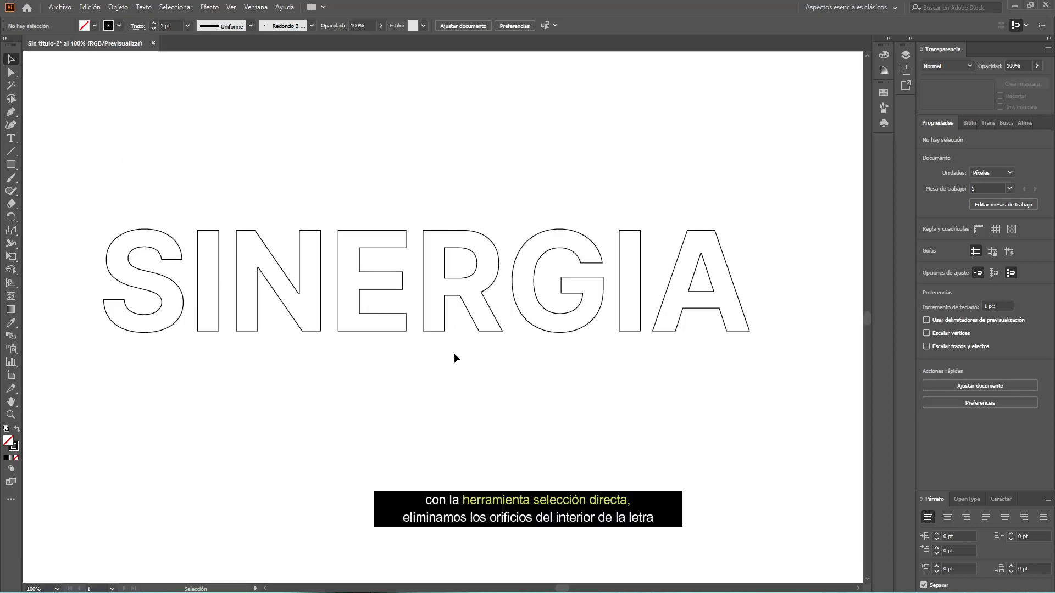
{"action": "left_click", "coordinate": [11, 73]}
{"action": "left_click", "coordinate": [11, 74]}
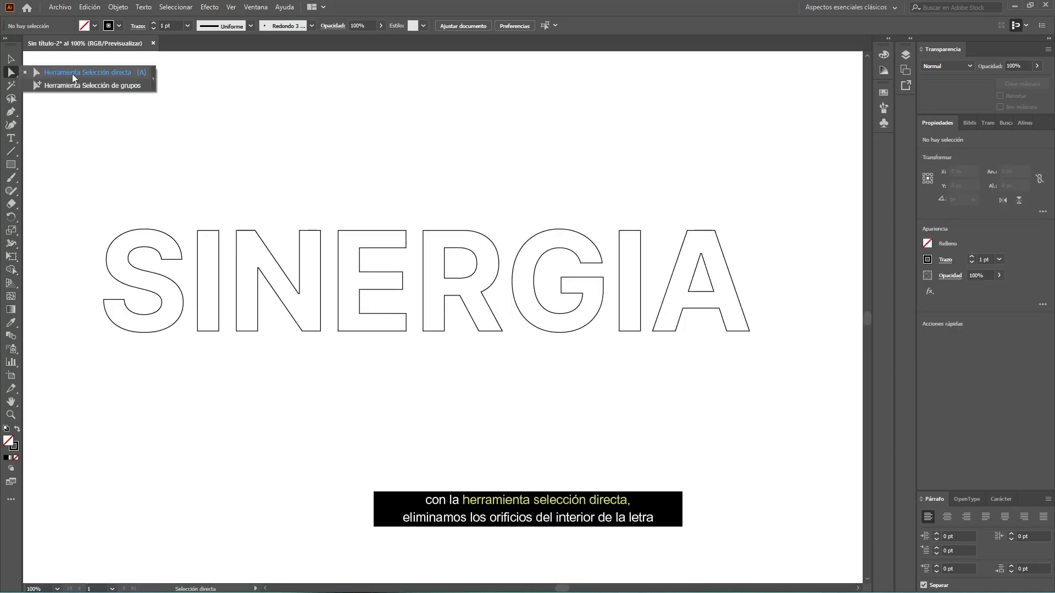
{"action": "left_click", "coordinate": [134, 74]}
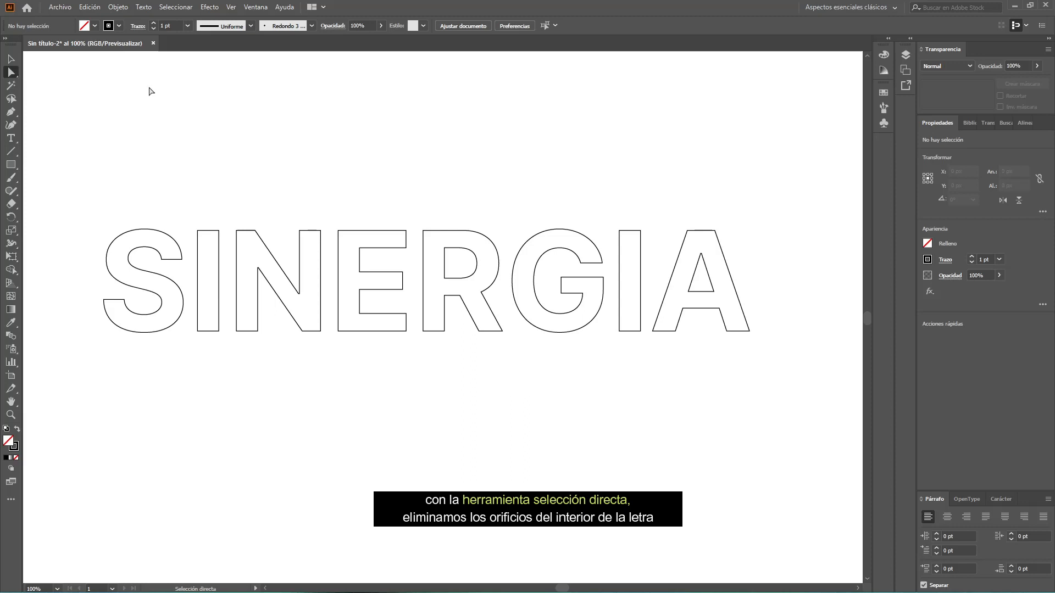
{"action": "left_click", "coordinate": [455, 254]}
{"action": "key", "text": "Delete"}
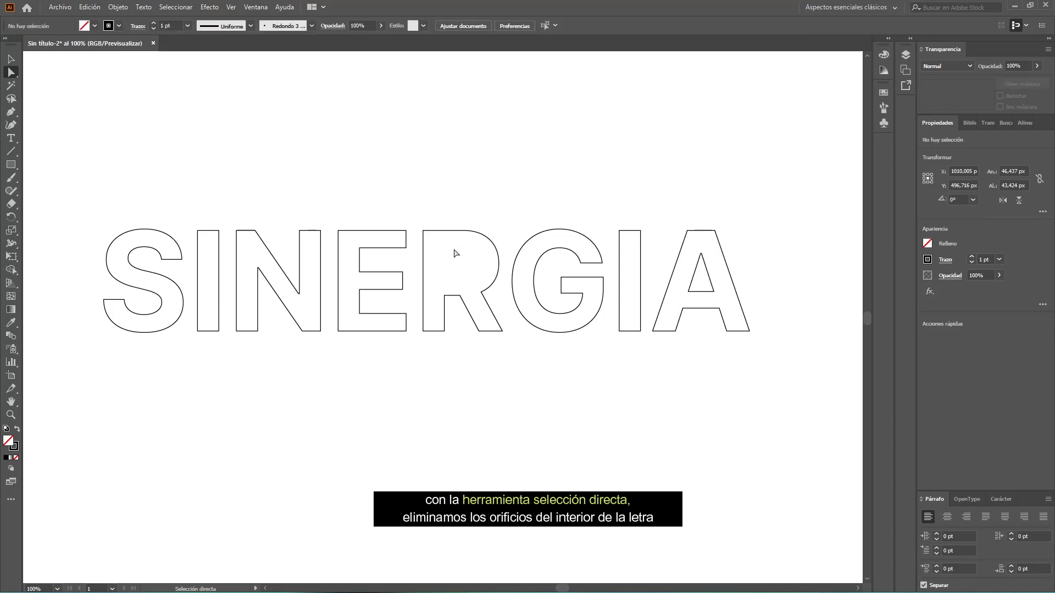
{"action": "left_click", "coordinate": [709, 281]}
{"action": "key", "text": "Delete"}
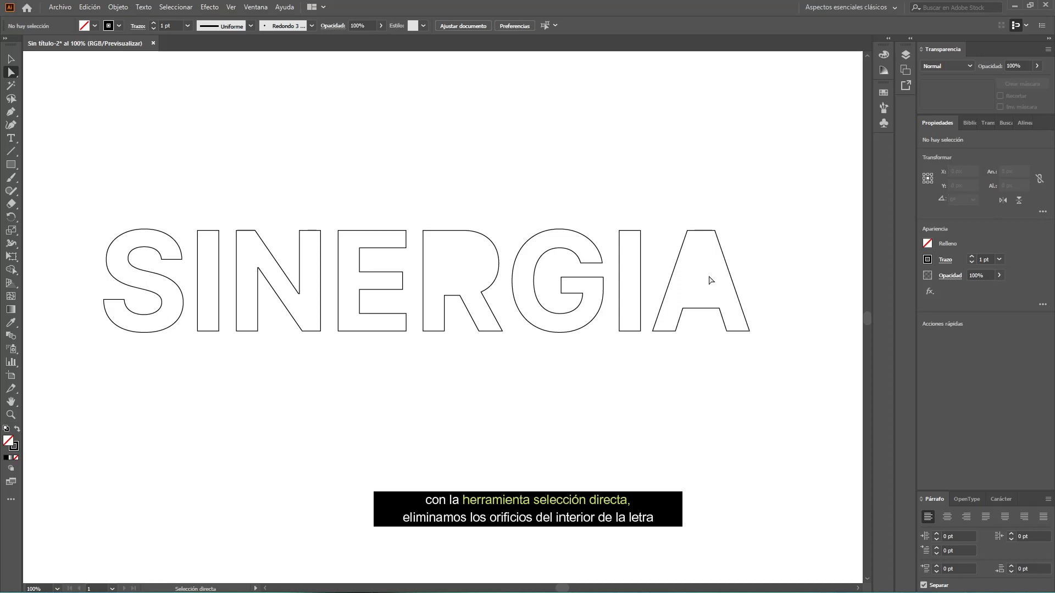
Duplicate the outlined SINERGIA directly below itself and move both words slightly up.
{"action": "left_click", "coordinate": [8, 58]}
{"action": "left_click_drag", "start_coordinate": [103, 201], "coordinate": [753, 345]}
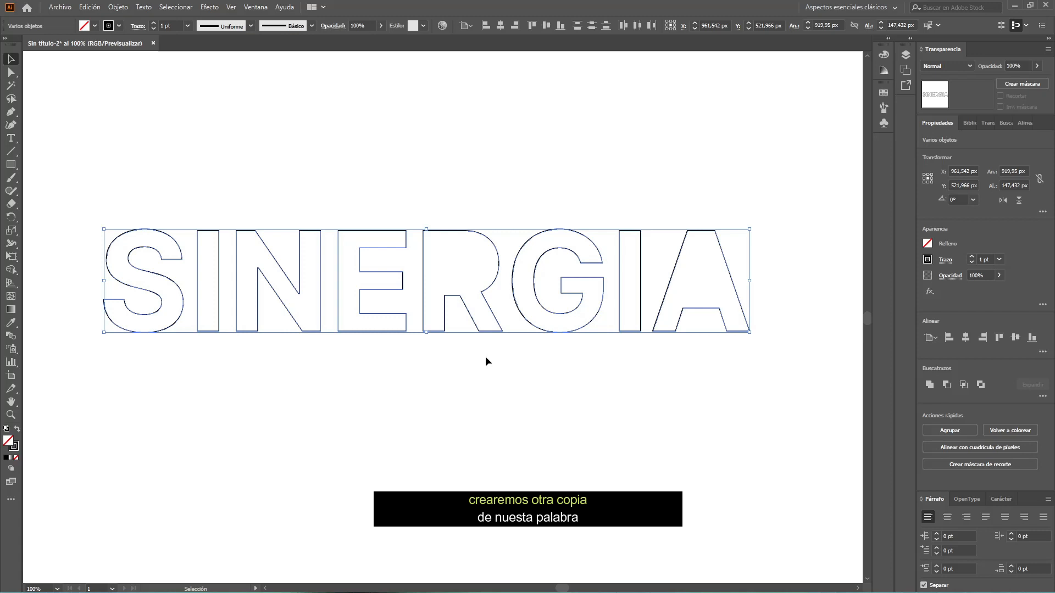
{"action": "left_click_drag", "start_coordinate": [487, 306], "coordinate": [495, 434]}
{"action": "left_click_drag", "start_coordinate": [107, 222], "coordinate": [756, 467]}
{"action": "left_click_drag", "start_coordinate": [491, 413], "coordinate": [490, 382]}
{"action": "left_click", "coordinate": [470, 169]}
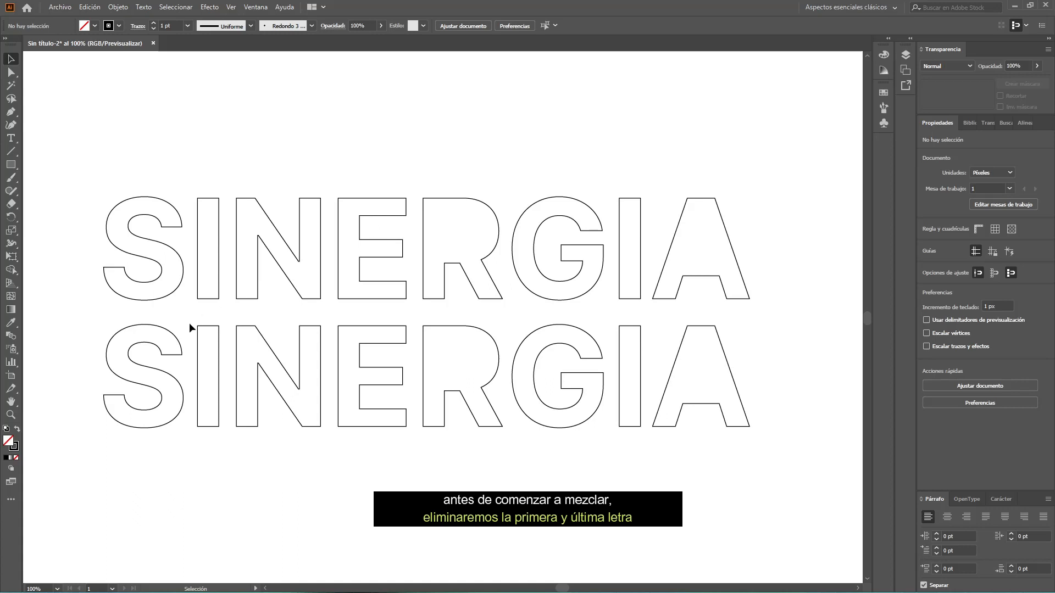
Delete the first letter S and the last letter A from the lower outlined word.
{"action": "left_click", "coordinate": [176, 340]}
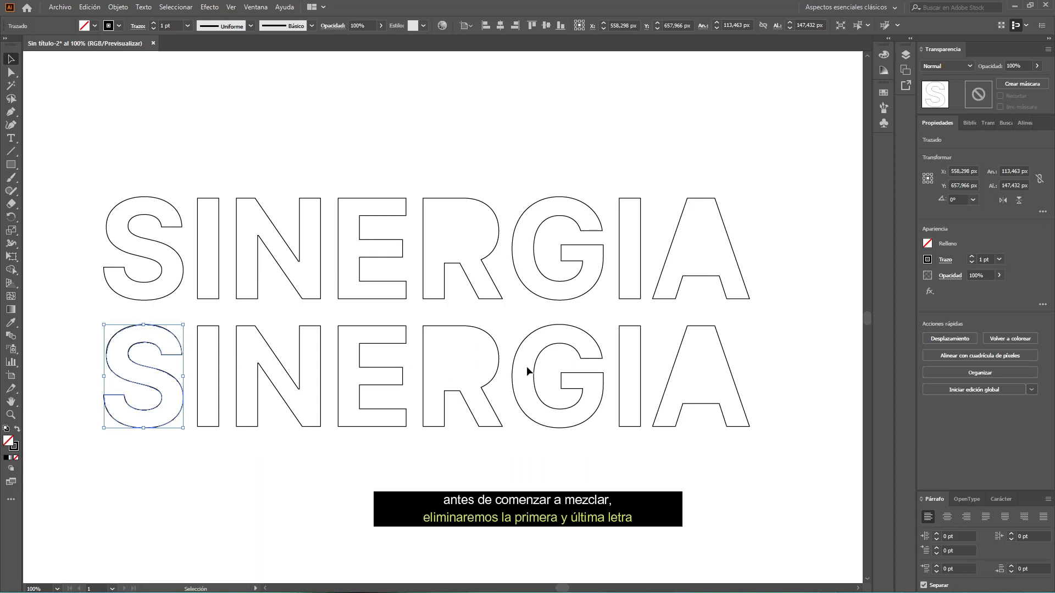
{"action": "left_click", "coordinate": [698, 330], "text": "shift"}
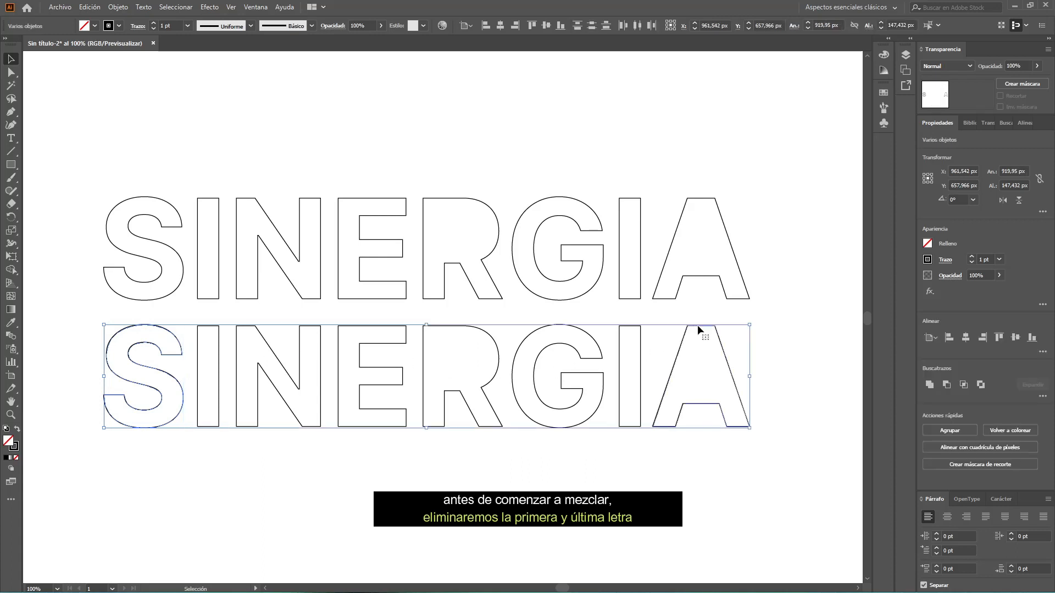
{"action": "key", "text": "Delete"}
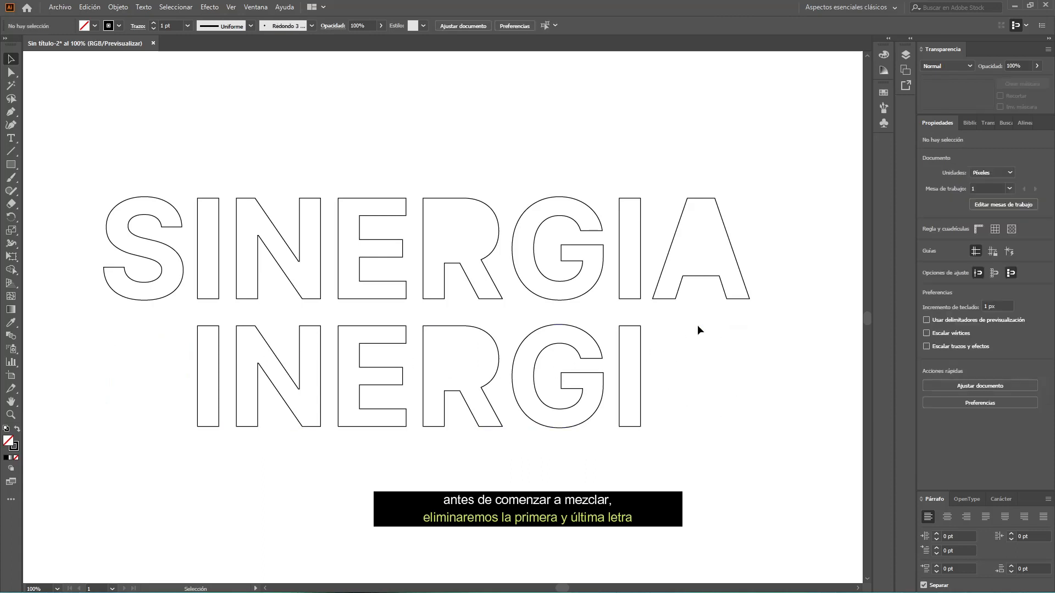
Blend the first two letters, S and I, of the upper SINERGIA with the Blend tool.
{"action": "left_click_drag", "start_coordinate": [112, 195], "coordinate": [221, 236]}
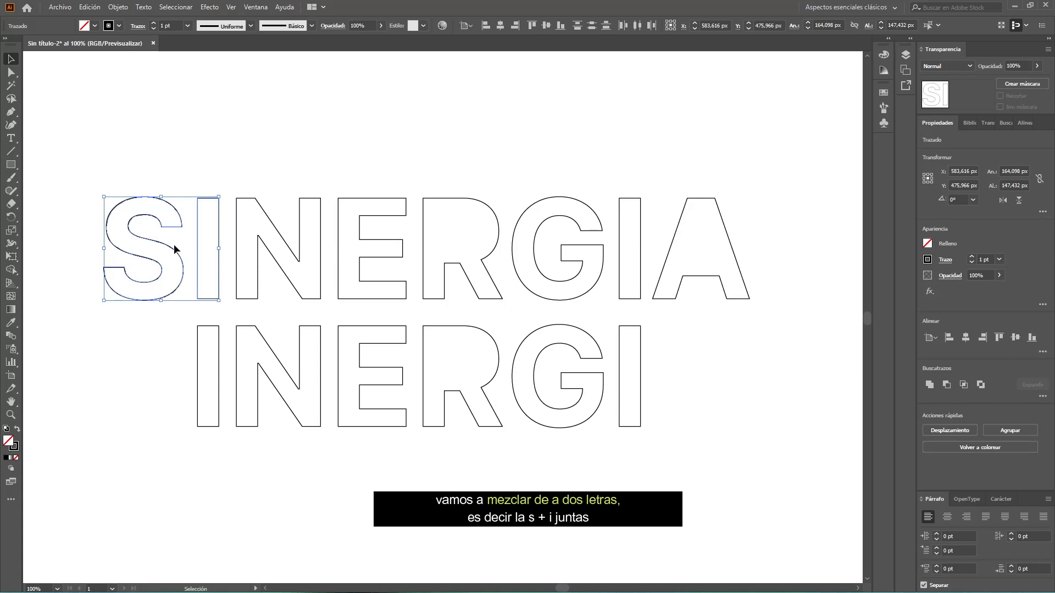
{"action": "left_click", "coordinate": [9, 337]}
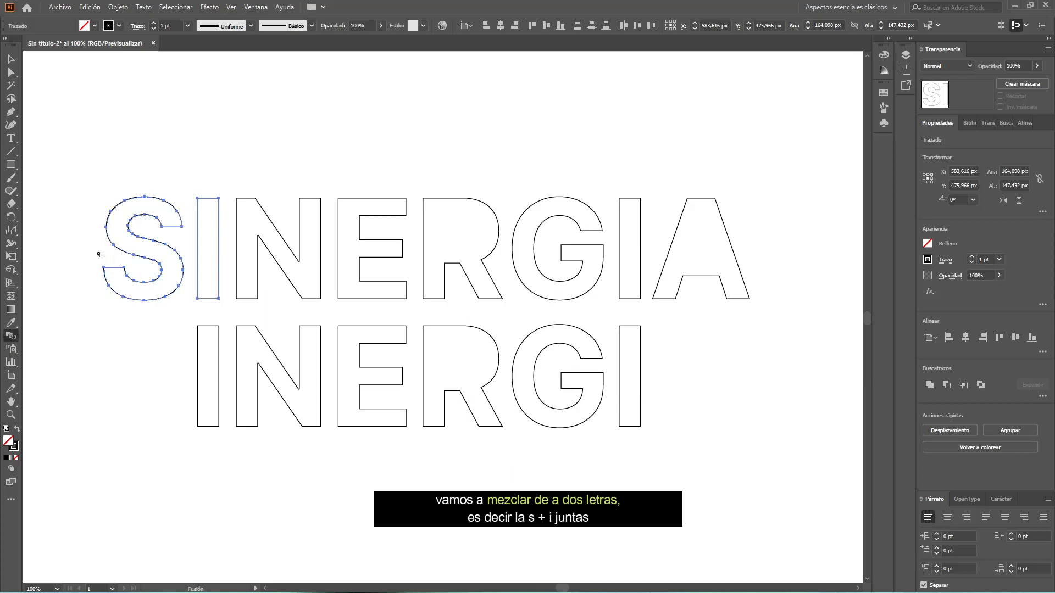
{"action": "left_click", "coordinate": [144, 197]}
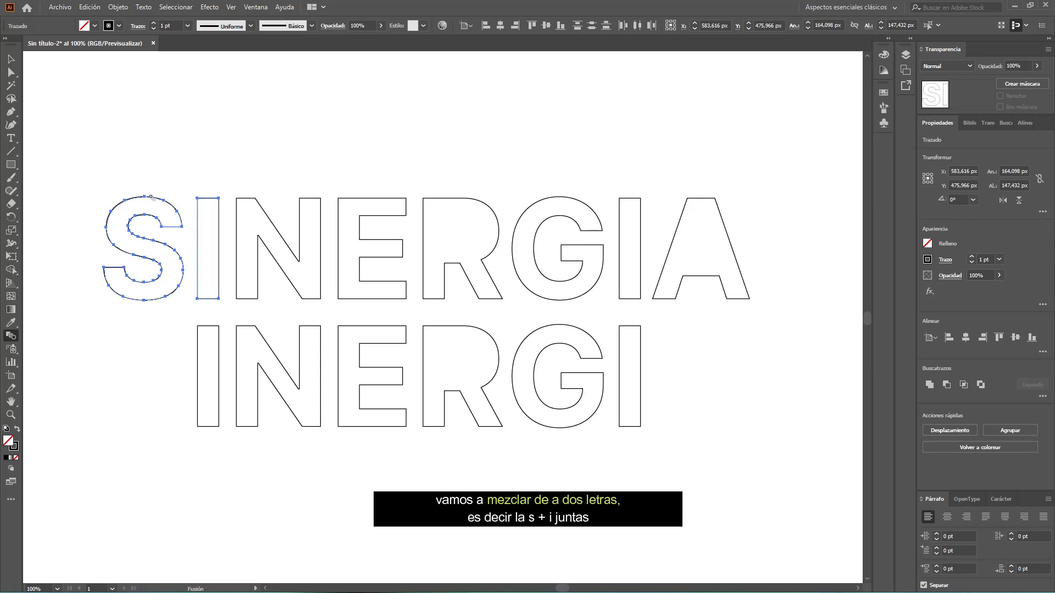
{"action": "left_click", "coordinate": [197, 199]}
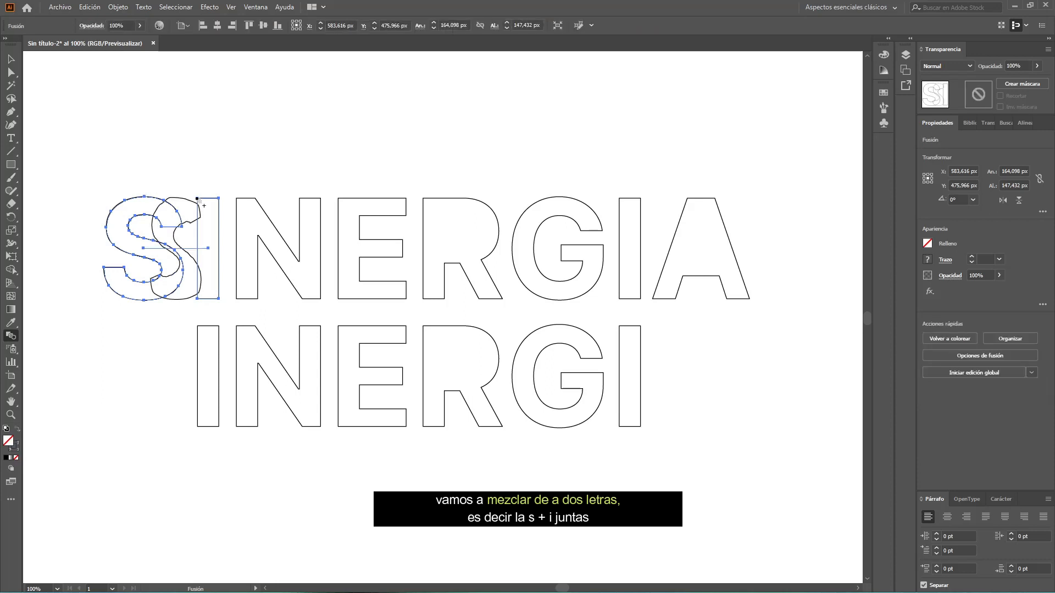
{"action": "left_click", "coordinate": [11, 59]}
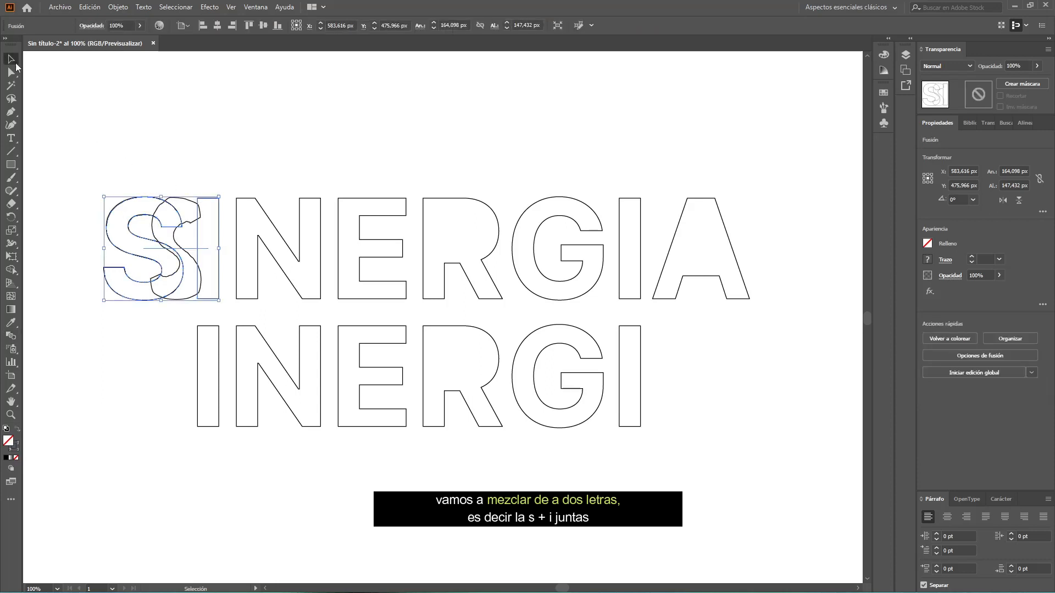
Blend the letters N and E of the upper word together with the Blend tool.
{"action": "left_click", "coordinate": [250, 195]}
{"action": "left_click_drag", "start_coordinate": [241, 191], "coordinate": [374, 231]}
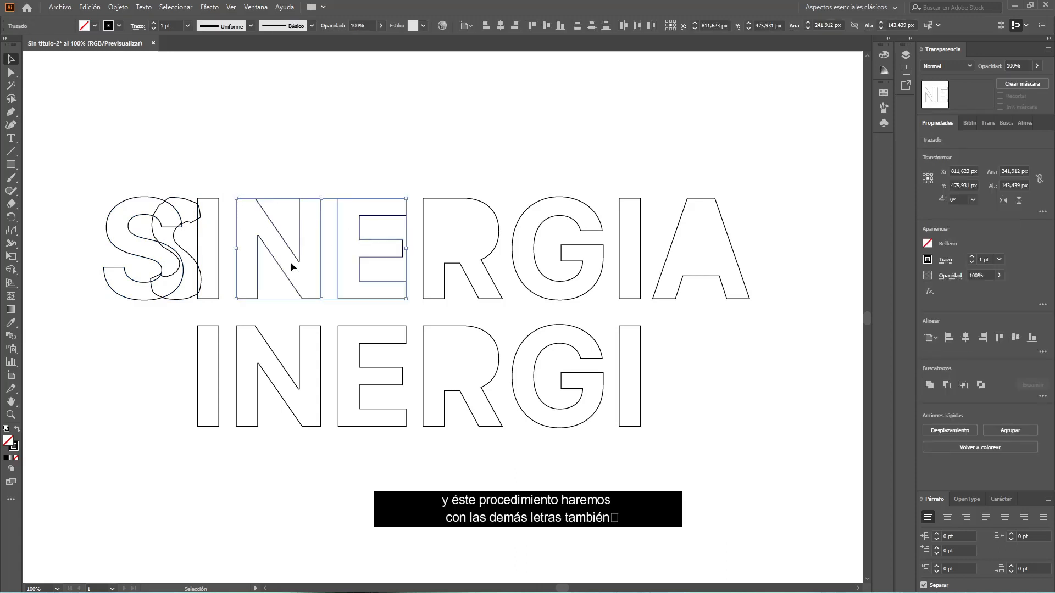
{"action": "left_click", "coordinate": [11, 335]}
{"action": "left_click", "coordinate": [298, 199]}
{"action": "left_click", "coordinate": [338, 199]}
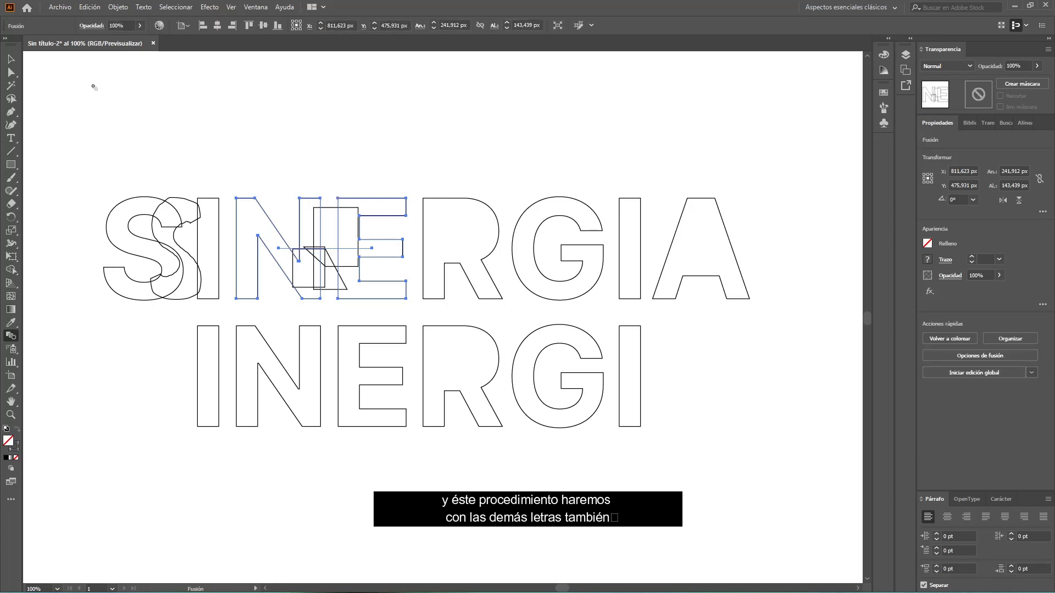
{"action": "left_click", "coordinate": [11, 59]}
Blend the letters R and G of the upper word together with the Blend tool.
{"action": "left_click_drag", "start_coordinate": [466, 200], "coordinate": [546, 248]}
{"action": "left_click", "coordinate": [11, 337]}
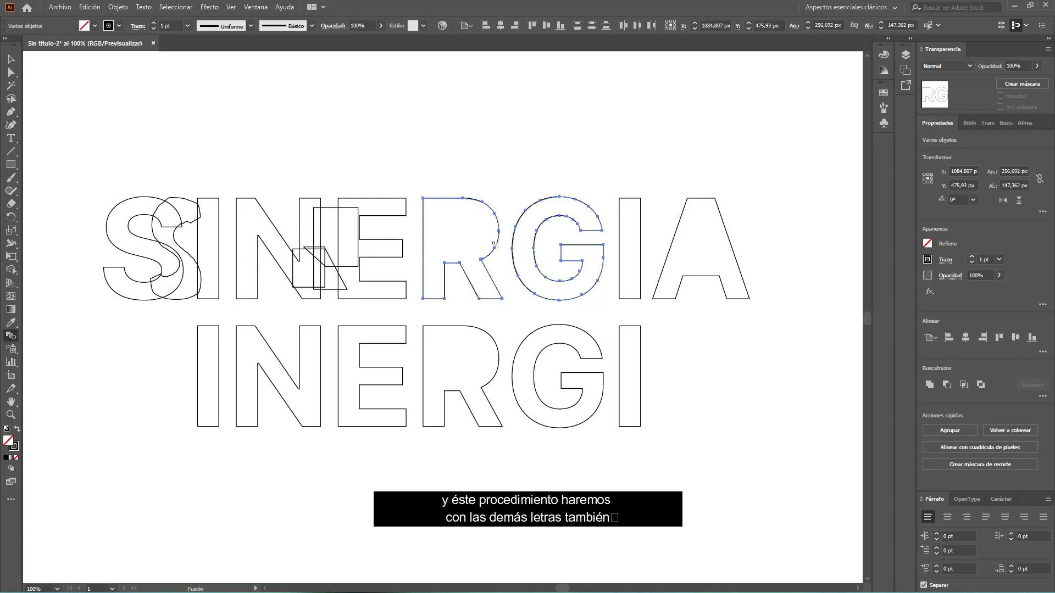
{"action": "left_click", "coordinate": [462, 197]}
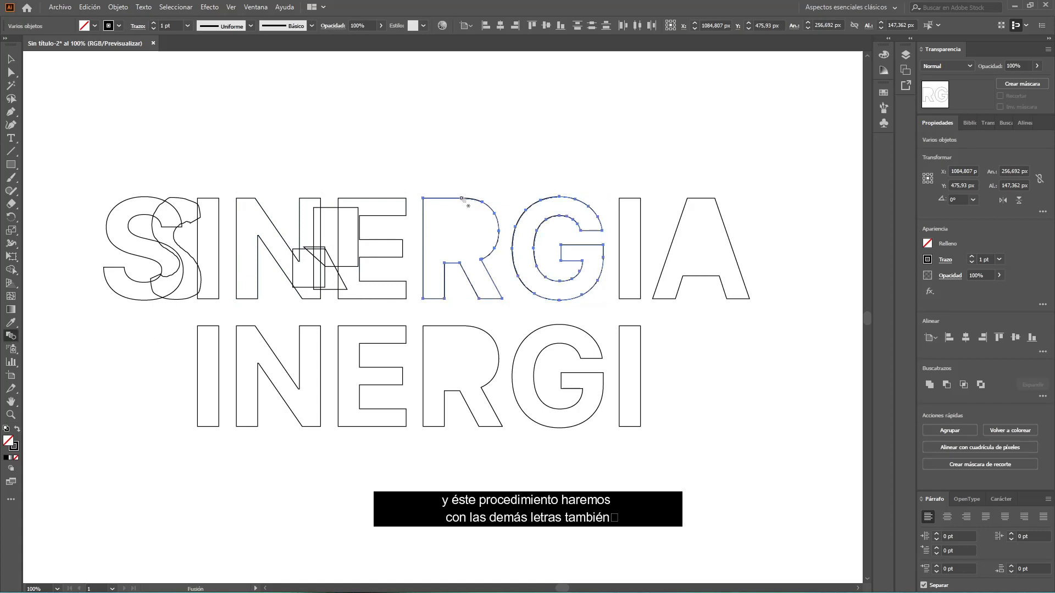
{"action": "left_click", "coordinate": [541, 202]}
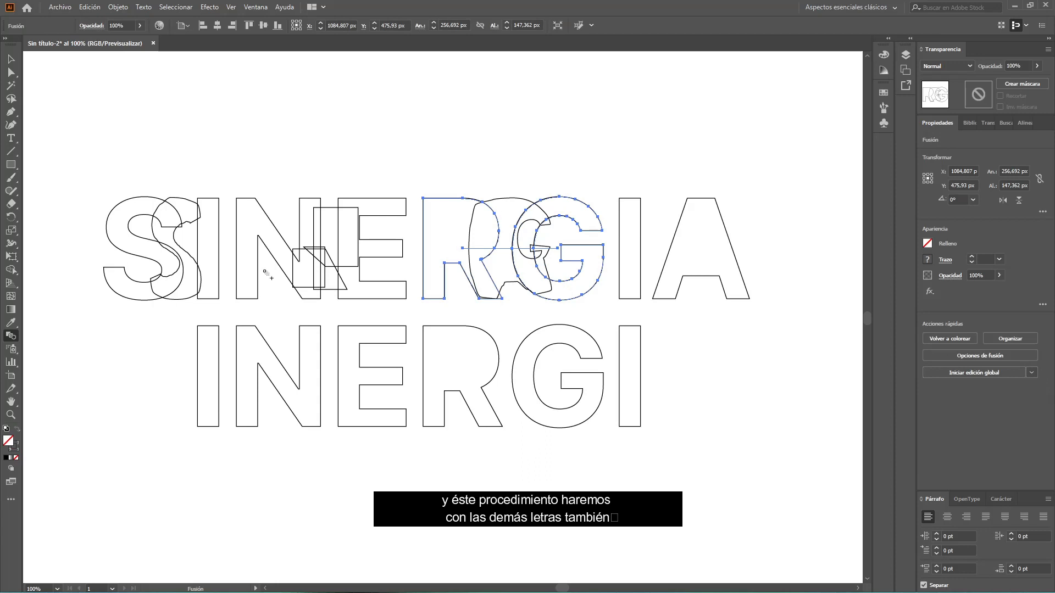
{"action": "left_click", "coordinate": [11, 59]}
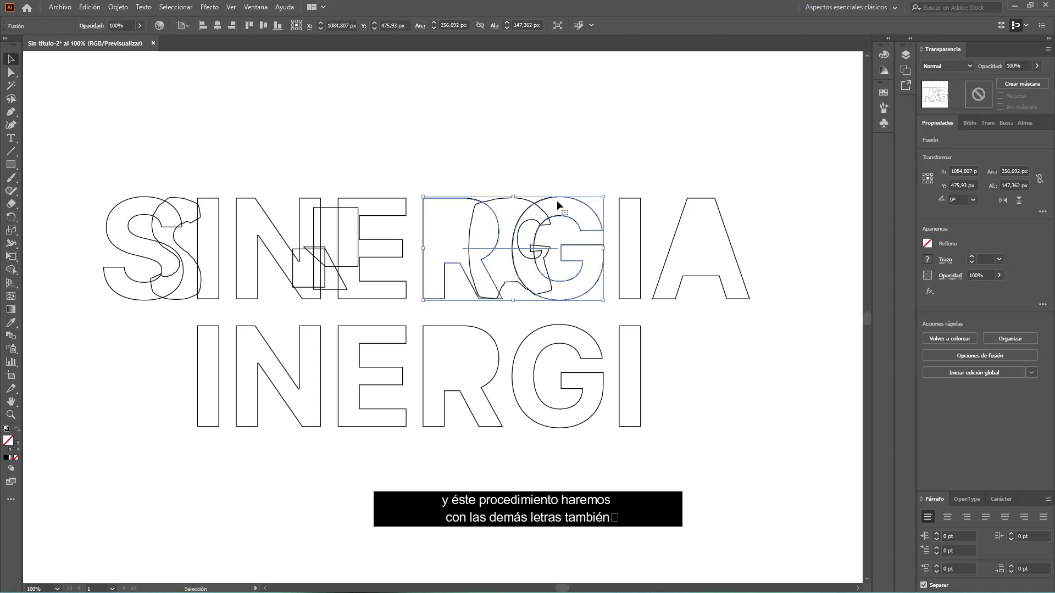
Blend the last two letters, I and A, of the upper word with the Blend tool.
{"action": "left_click_drag", "start_coordinate": [626, 187], "coordinate": [699, 234]}
{"action": "left_click", "coordinate": [11, 336]}
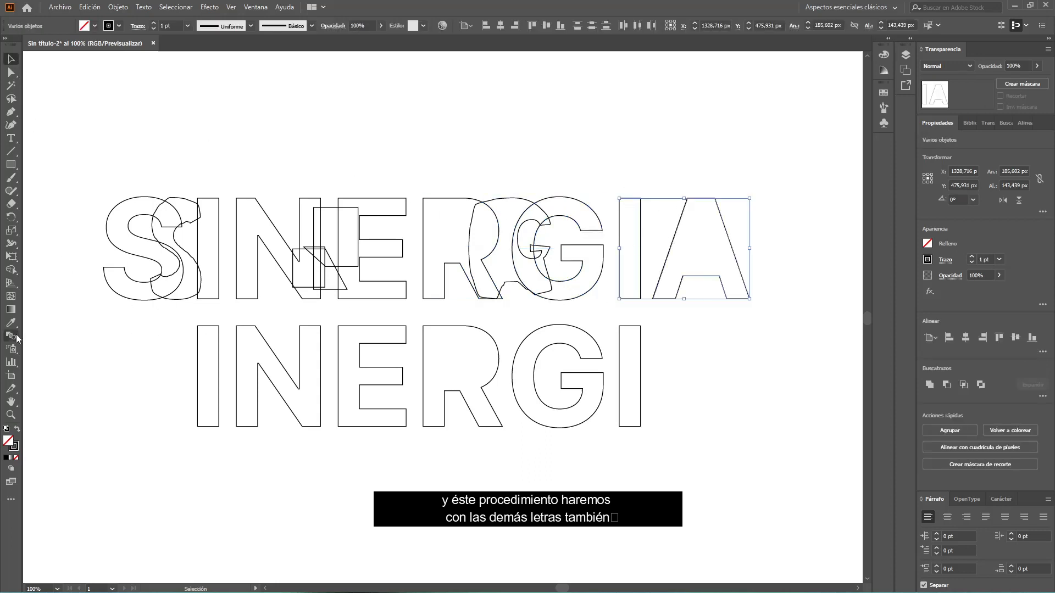
{"action": "left_click", "coordinate": [641, 198]}
{"action": "left_click", "coordinate": [687, 198]}
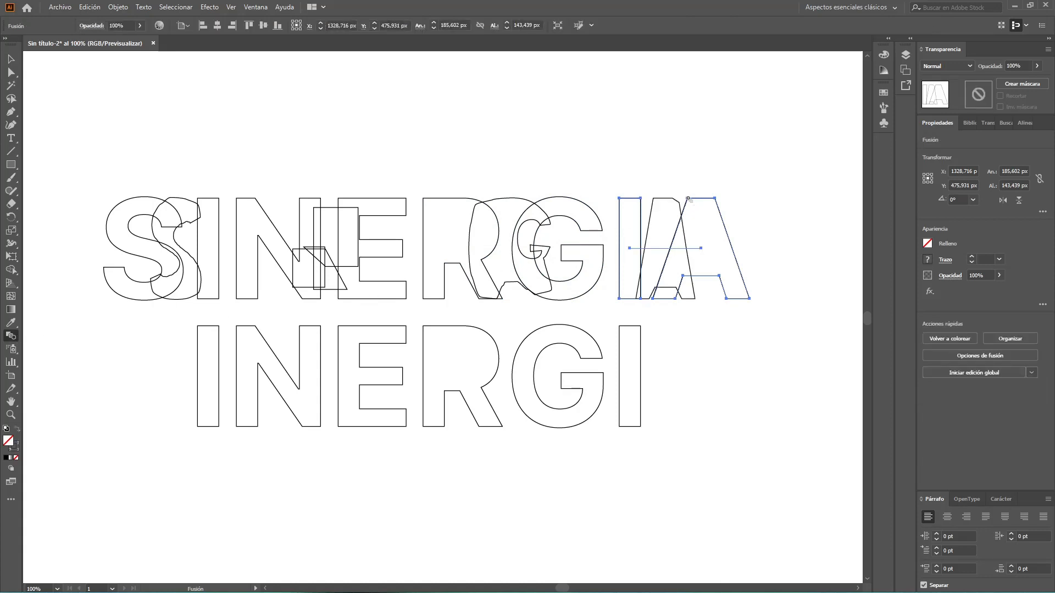
{"action": "left_click", "coordinate": [11, 59]}
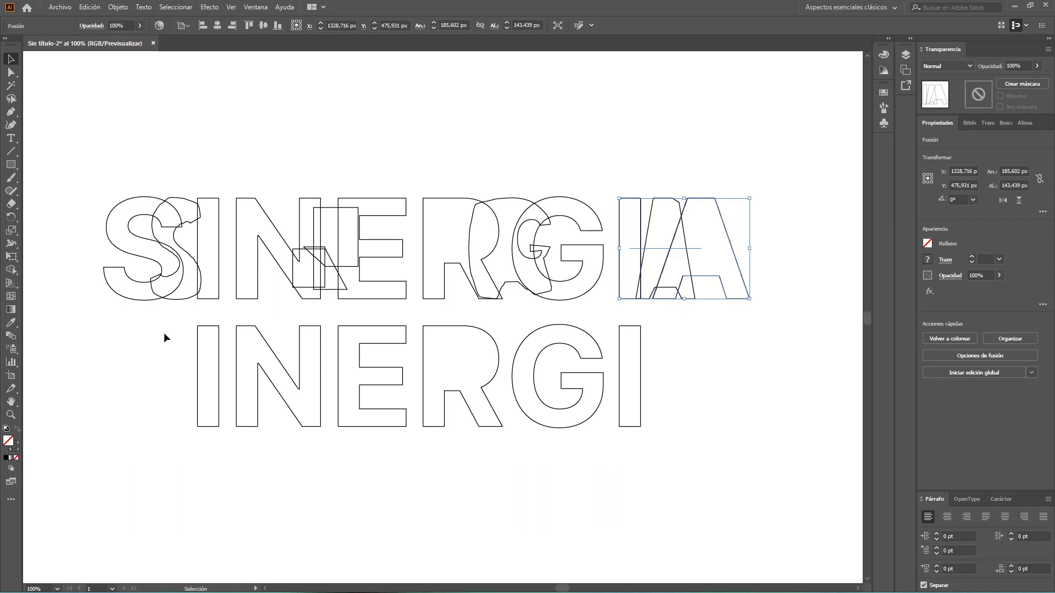
Blend the first two letters, I and N, of the lower word with the Blend tool.
{"action": "left_click_drag", "start_coordinate": [187, 347], "coordinate": [289, 413]}
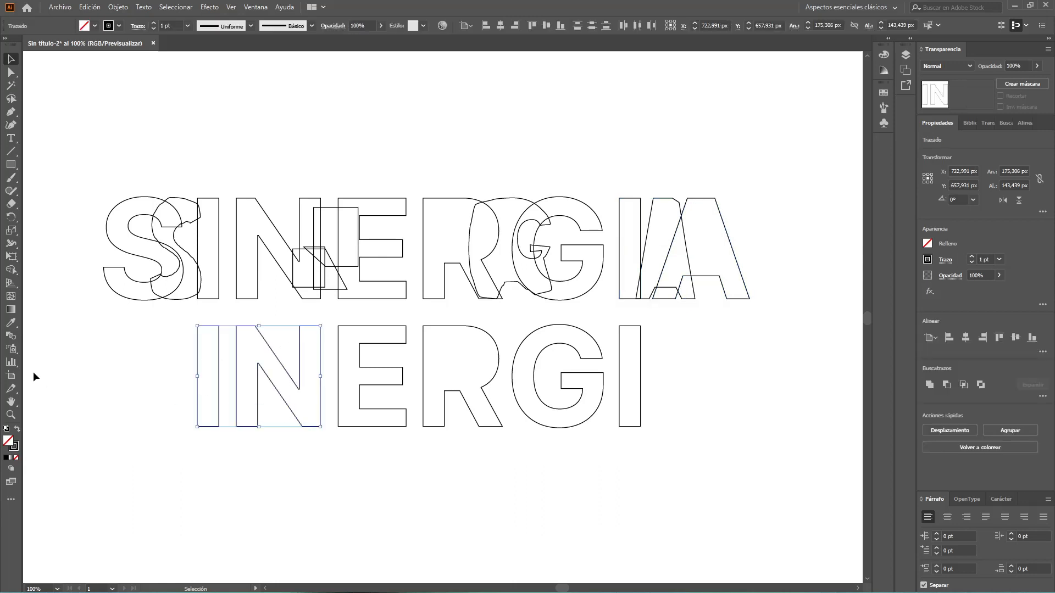
{"action": "left_click", "coordinate": [12, 337]}
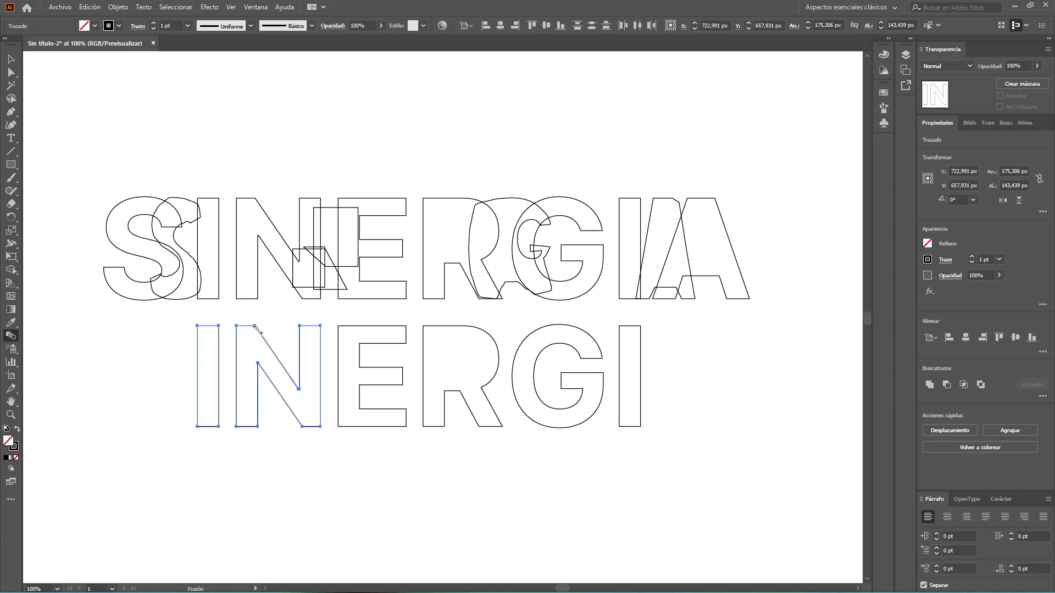
{"action": "left_click", "coordinate": [255, 328]}
{"action": "left_click", "coordinate": [11, 59]}
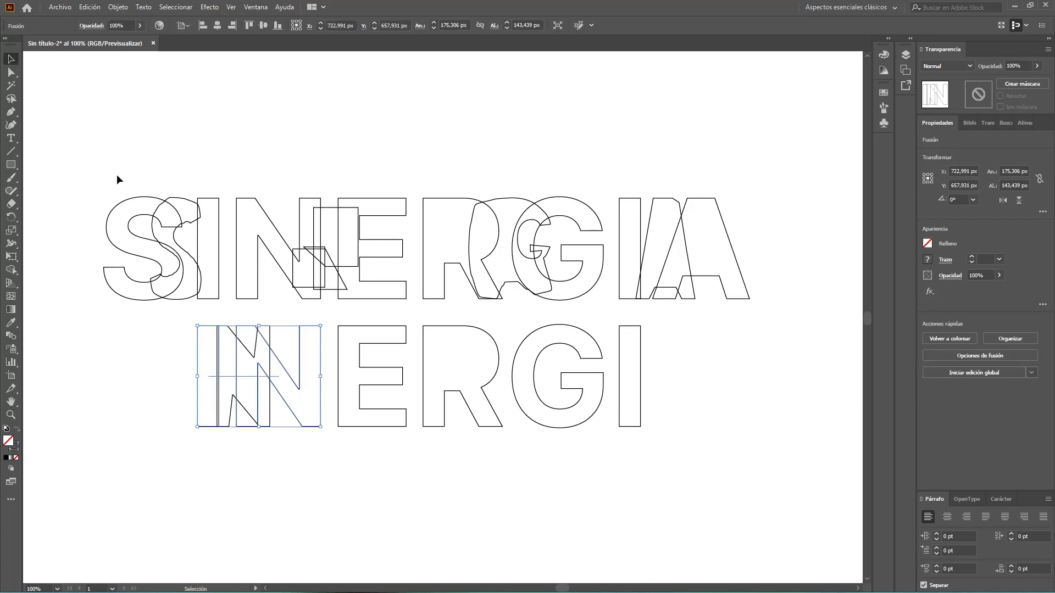
Blend the letters E and R of the lower word together with the Blend tool.
{"action": "left_click_drag", "start_coordinate": [354, 317], "coordinate": [430, 392]}
{"action": "left_click", "coordinate": [11, 336]}
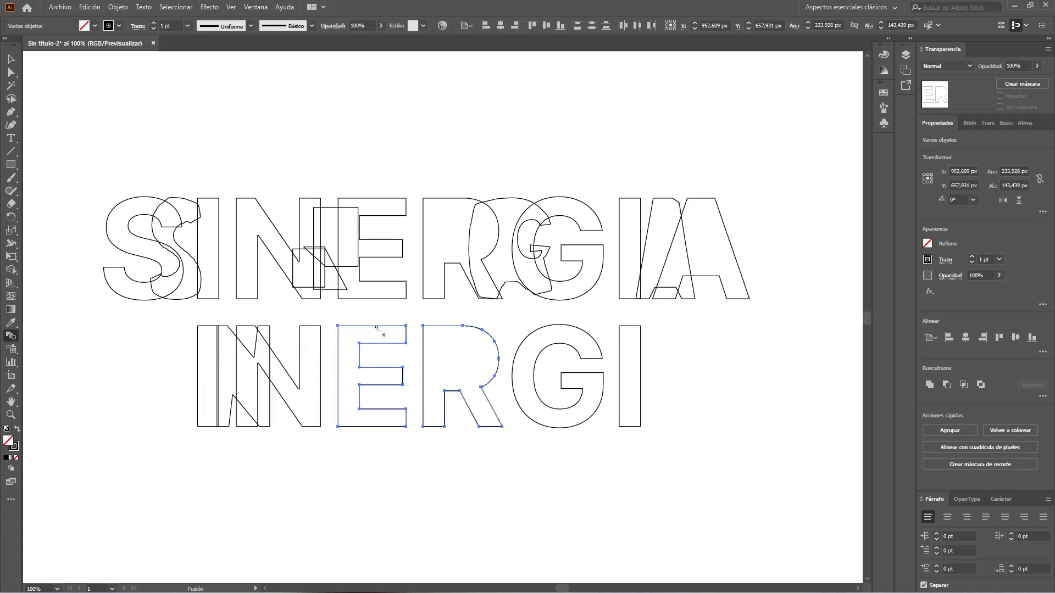
{"action": "left_click", "coordinate": [339, 327]}
{"action": "left_click", "coordinate": [462, 326]}
{"action": "left_click", "coordinate": [11, 59]}
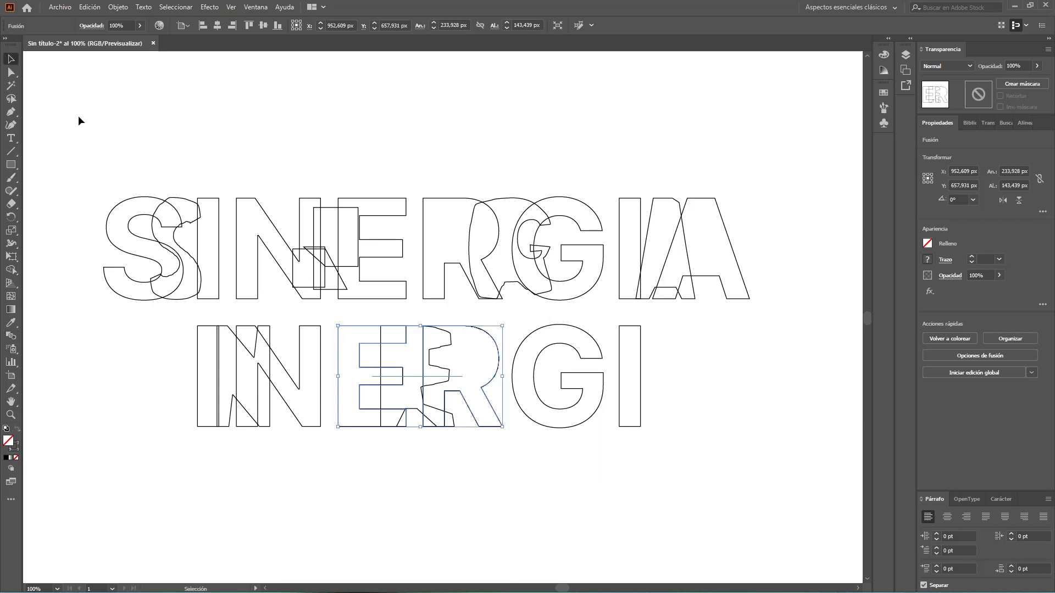
Blend the last two letters, G and I, of the lower word and clear the selection.
{"action": "left_click_drag", "start_coordinate": [526, 329], "coordinate": [646, 400]}
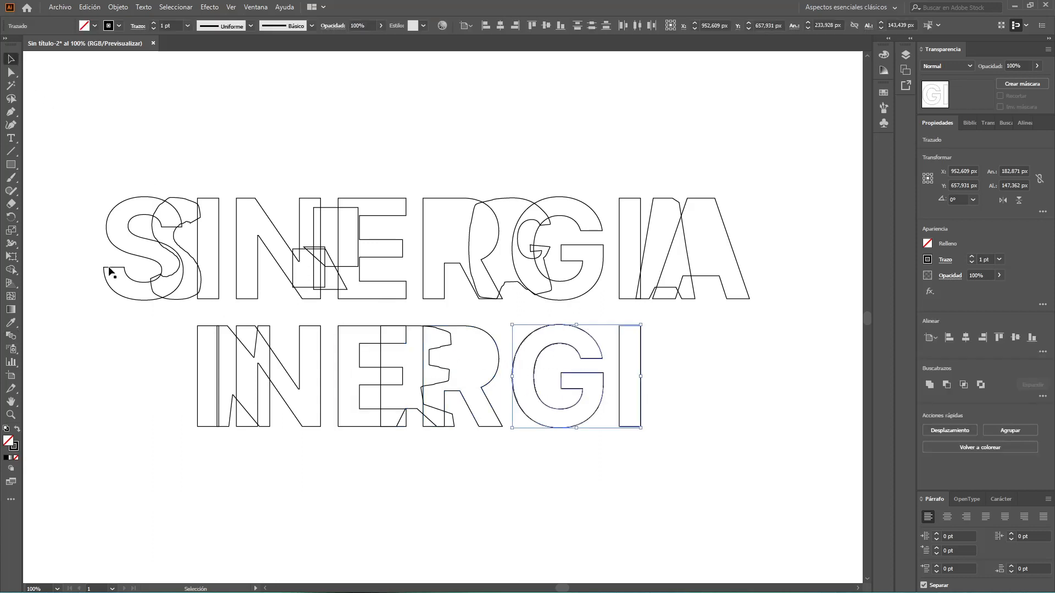
{"action": "left_click", "coordinate": [11, 336]}
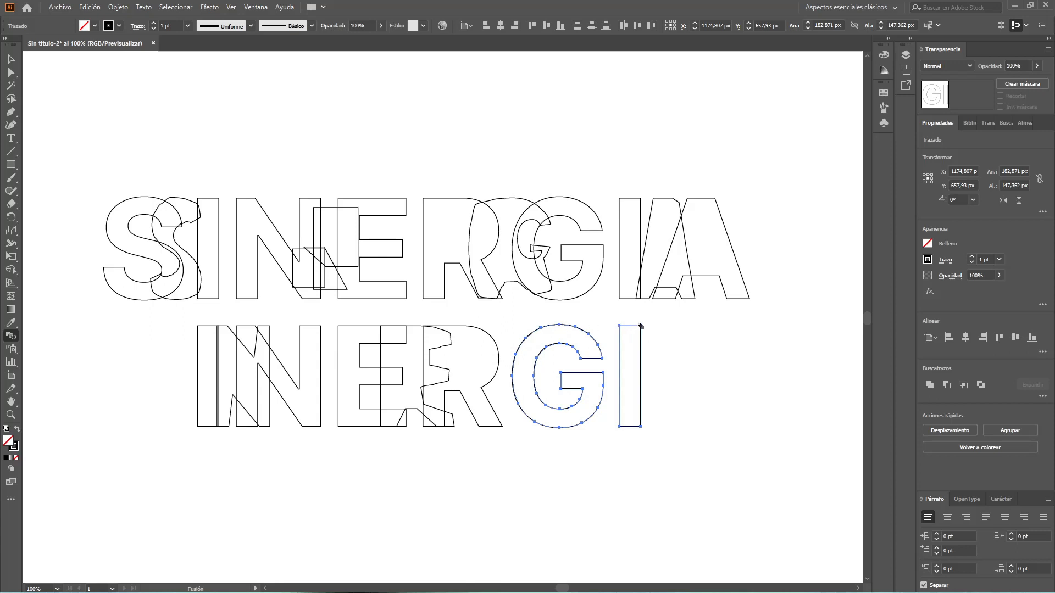
{"action": "left_click", "coordinate": [620, 326]}
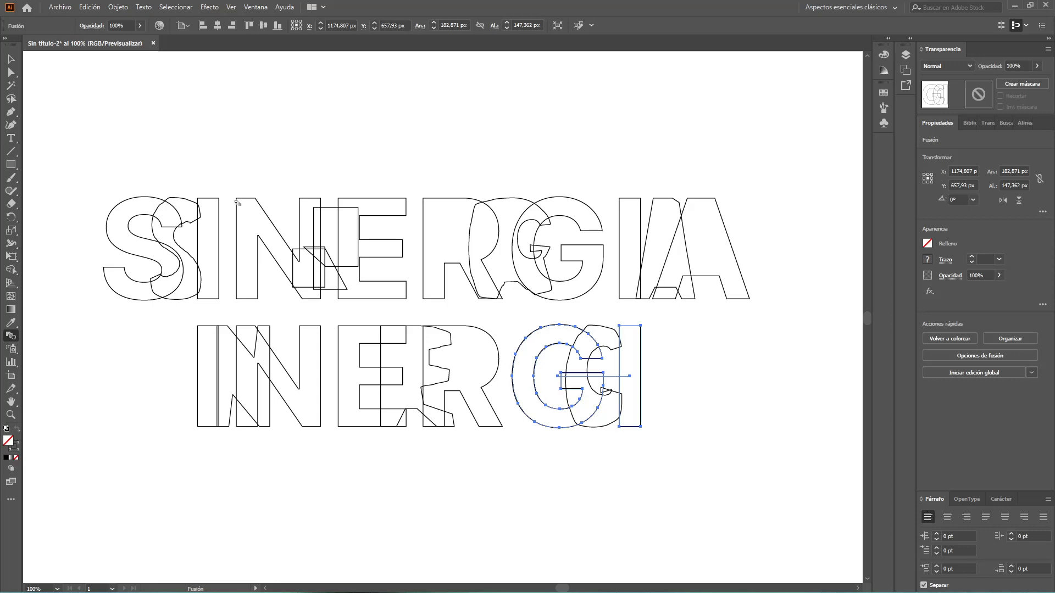
{"action": "key", "text": "v"}
{"action": "left_click", "coordinate": [321, 159]}
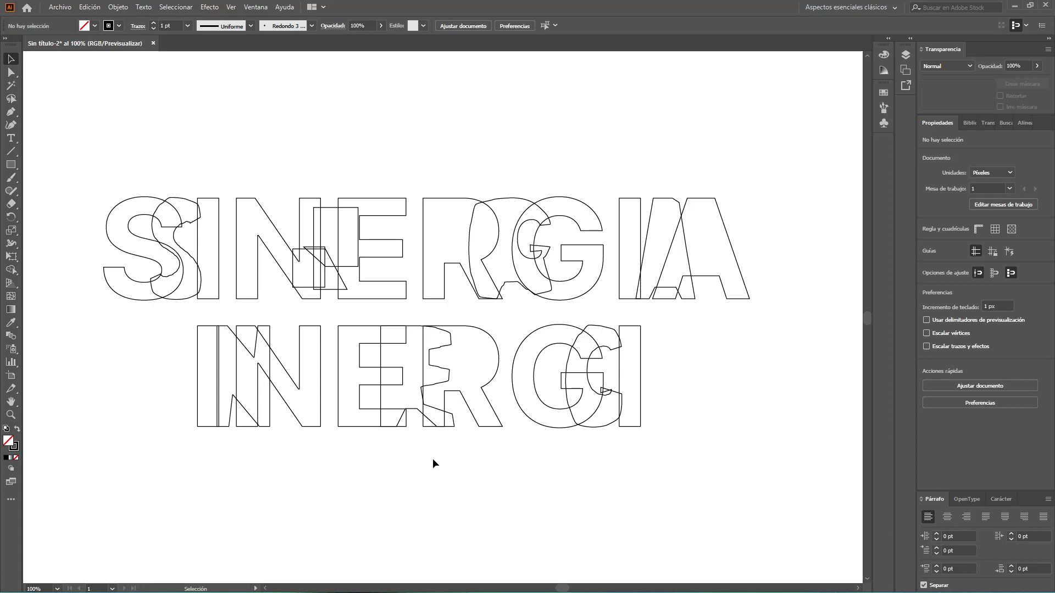
Set the spacing of the upper S–I blend to Pasos especificados with 90 steps, with preview on.
{"action": "left_click_drag", "start_coordinate": [111, 203], "coordinate": [224, 256]}
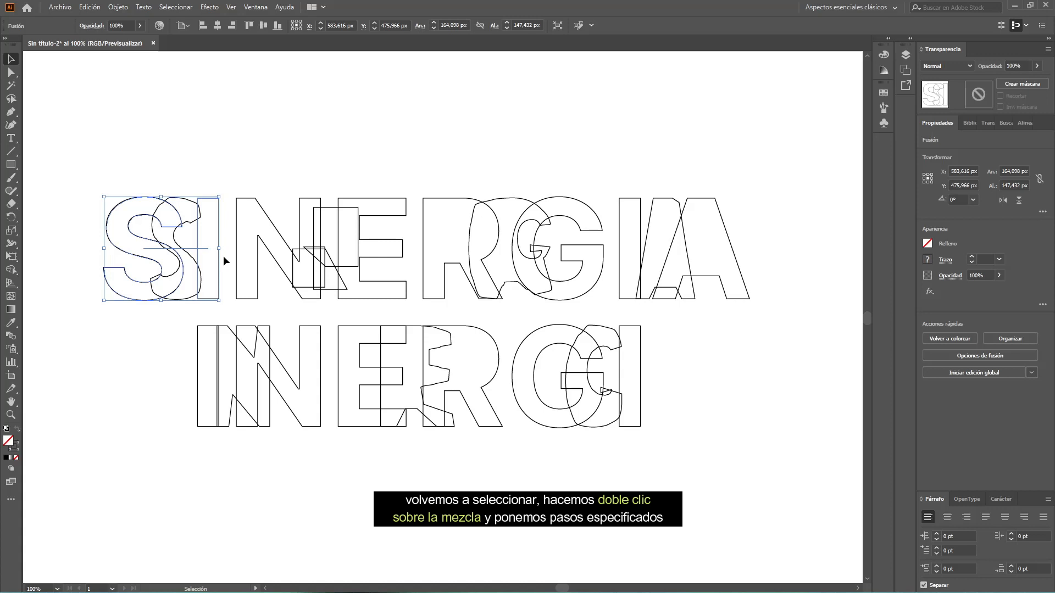
{"action": "double_click", "coordinate": [12, 335]}
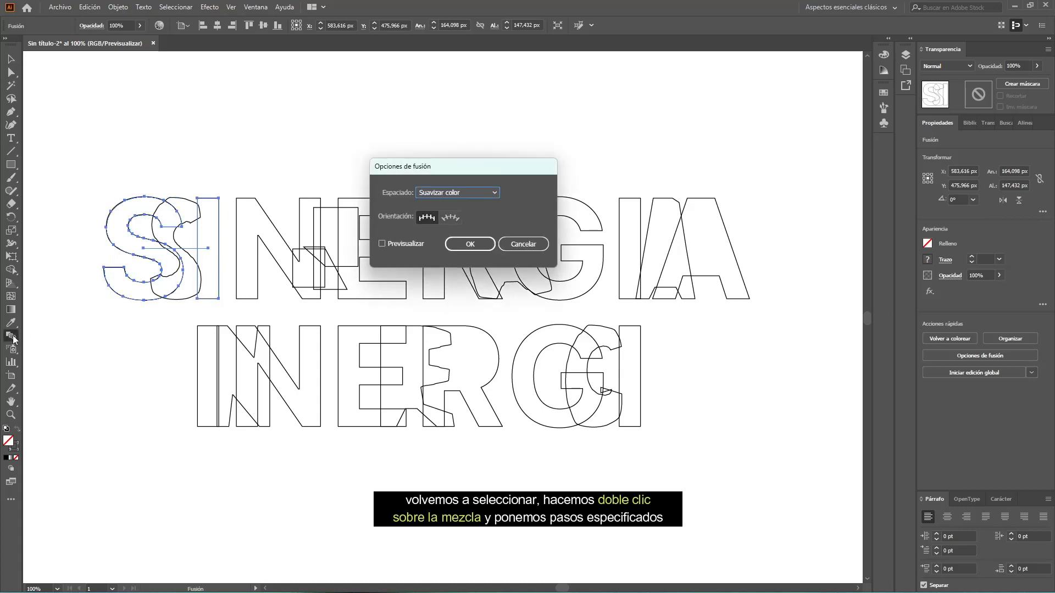
{"action": "left_click", "coordinate": [382, 243]}
{"action": "left_click", "coordinate": [473, 193]}
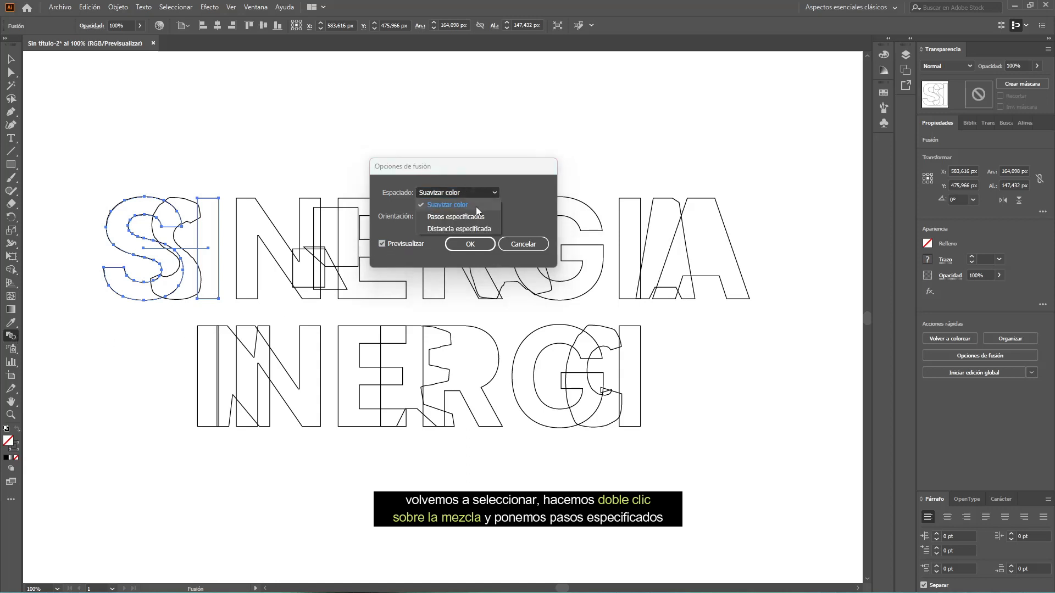
{"action": "left_click", "coordinate": [477, 215]}
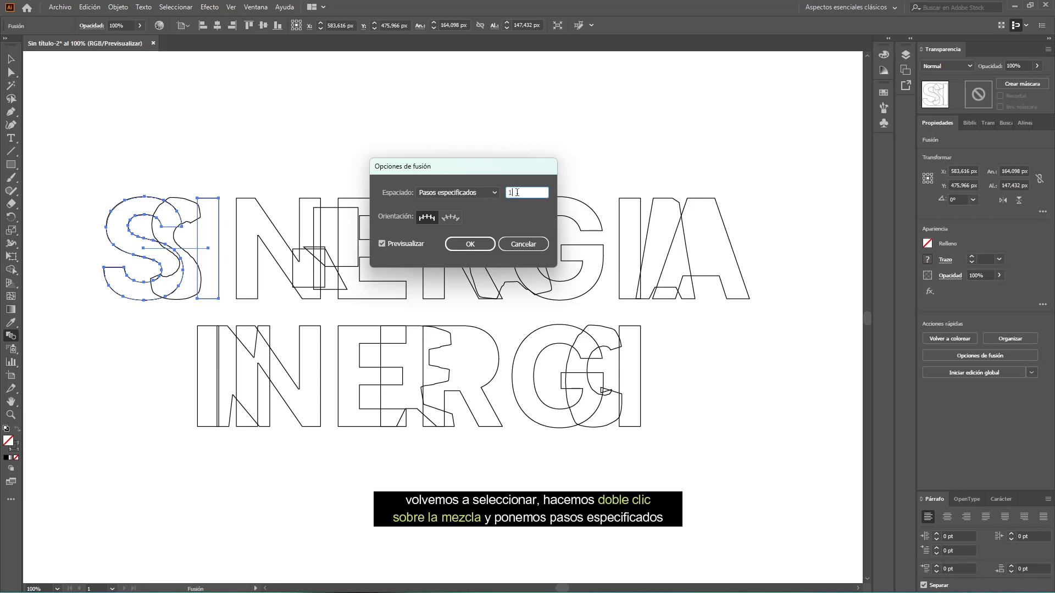
{"action": "type", "text": "90"}
{"action": "key", "text": "Return"}
{"action": "key", "text": "v"}
{"action": "left_click", "coordinate": [238, 131]}
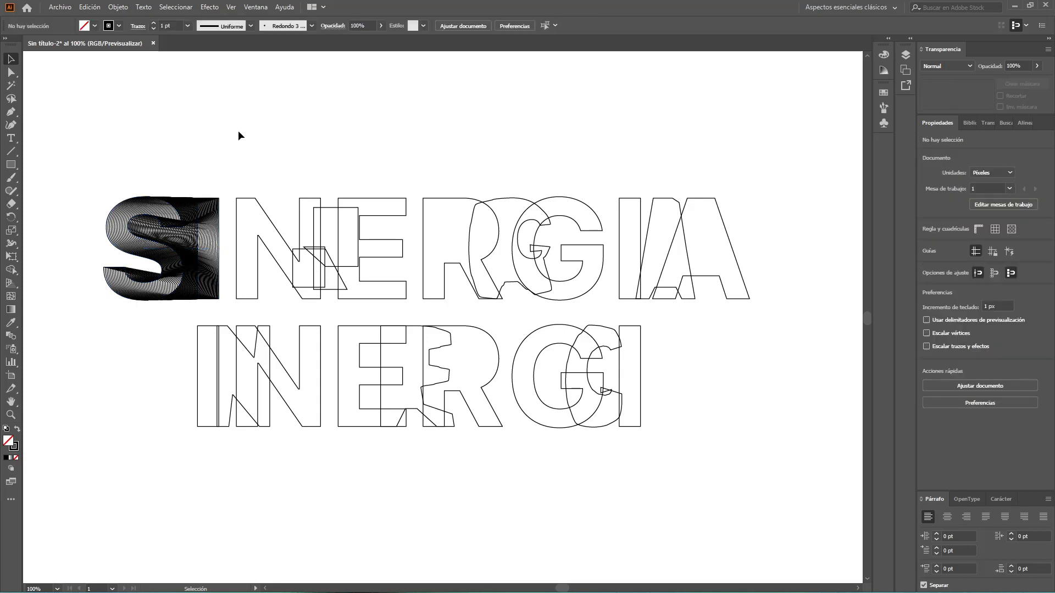
Set the spacing of the upper N–E blend to Pasos especificados with 55 steps, with preview on.
{"action": "left_click", "coordinate": [372, 264]}
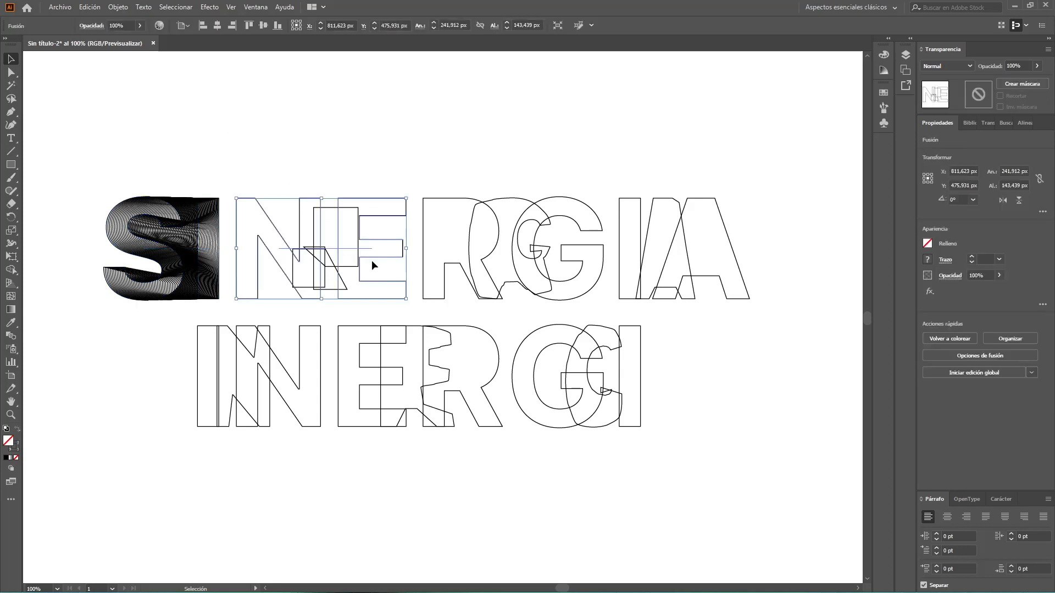
{"action": "double_click", "coordinate": [11, 336]}
{"action": "left_click", "coordinate": [444, 192]}
{"action": "left_click", "coordinate": [456, 217]}
{"action": "type", "text": "55"}
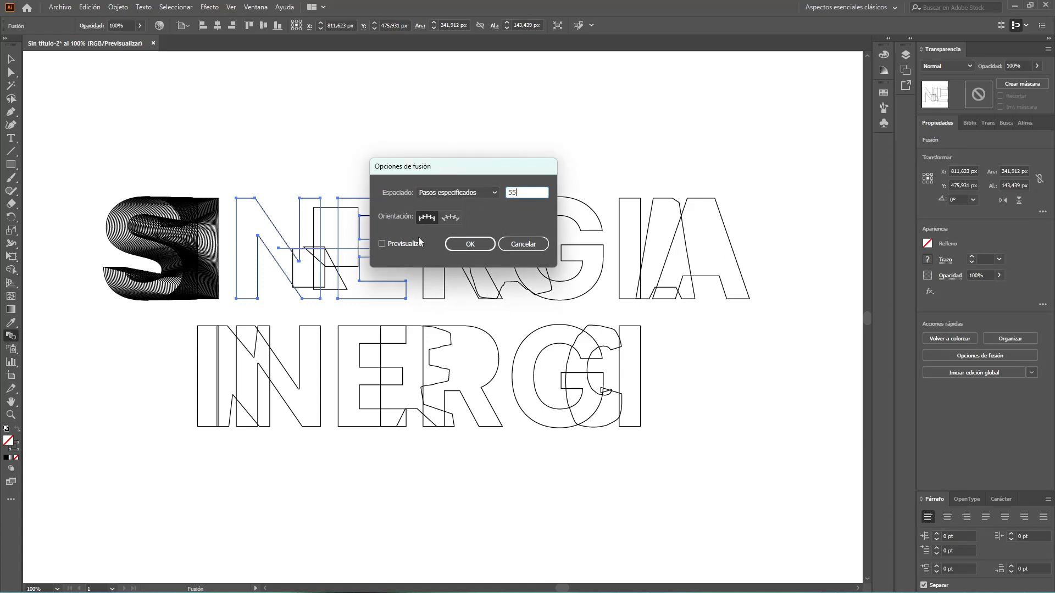
{"action": "left_click", "coordinate": [382, 244]}
{"action": "key", "text": "Return"}
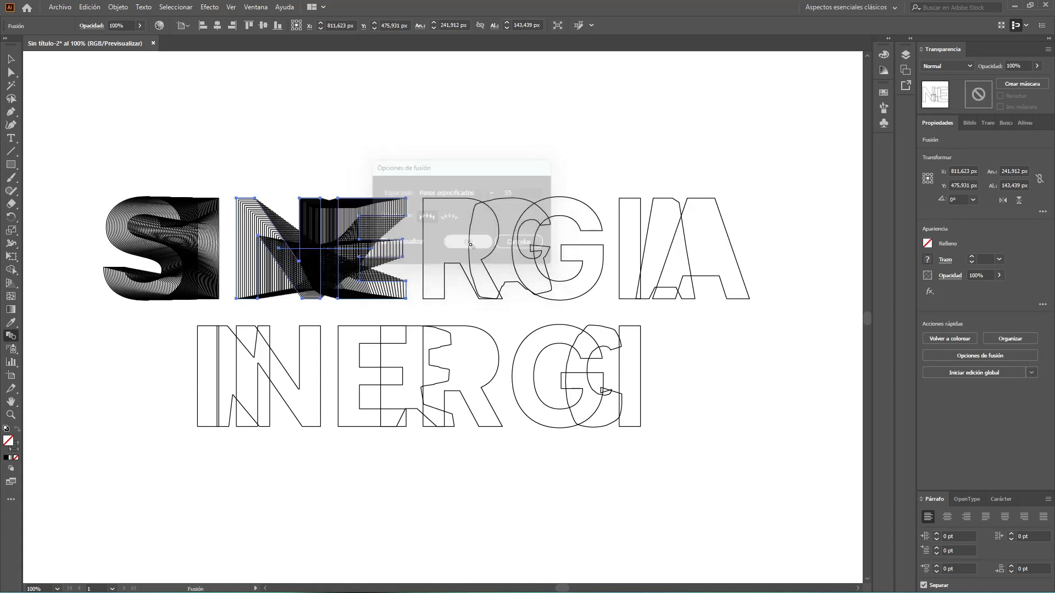
{"action": "key", "text": "v"}
Set the spacing of the upper R–G blend to Pasos especificados with 55 steps, with preview on.
{"action": "left_click_drag", "start_coordinate": [448, 183], "coordinate": [565, 256]}
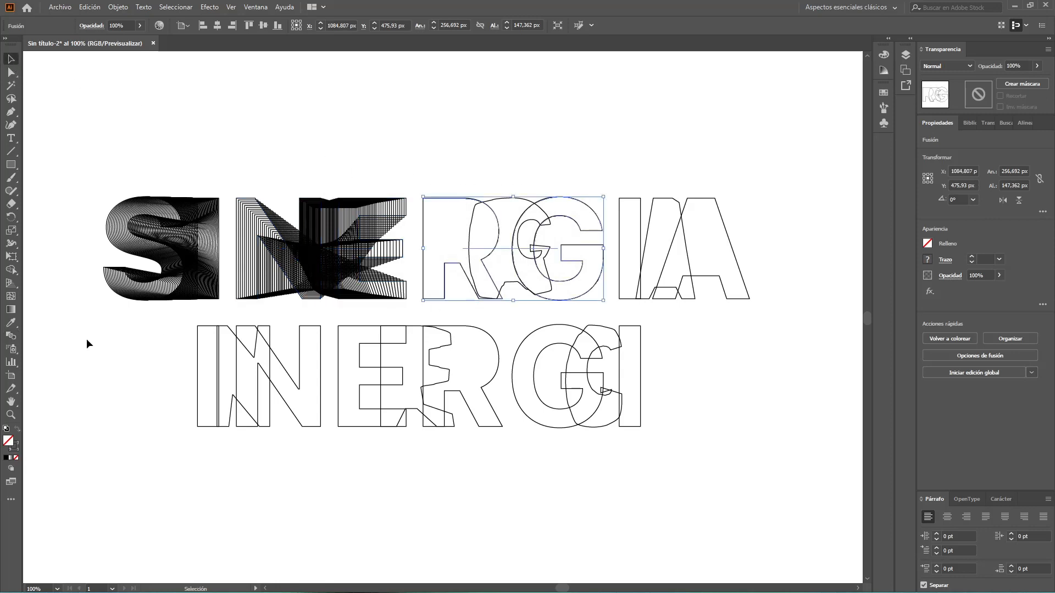
{"action": "double_click", "coordinate": [9, 339]}
{"action": "left_click", "coordinate": [453, 194]}
{"action": "left_click", "coordinate": [457, 216]}
{"action": "type", "text": "55"}
{"action": "left_click", "coordinate": [382, 244]}
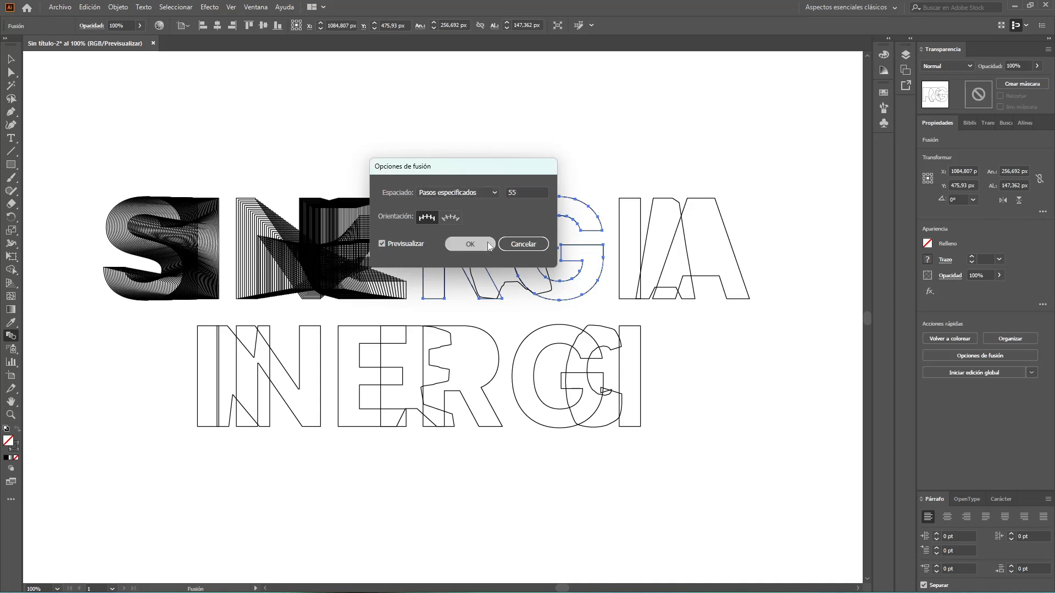
{"action": "left_click", "coordinate": [469, 244]}
{"action": "left_click", "coordinate": [11, 59]}
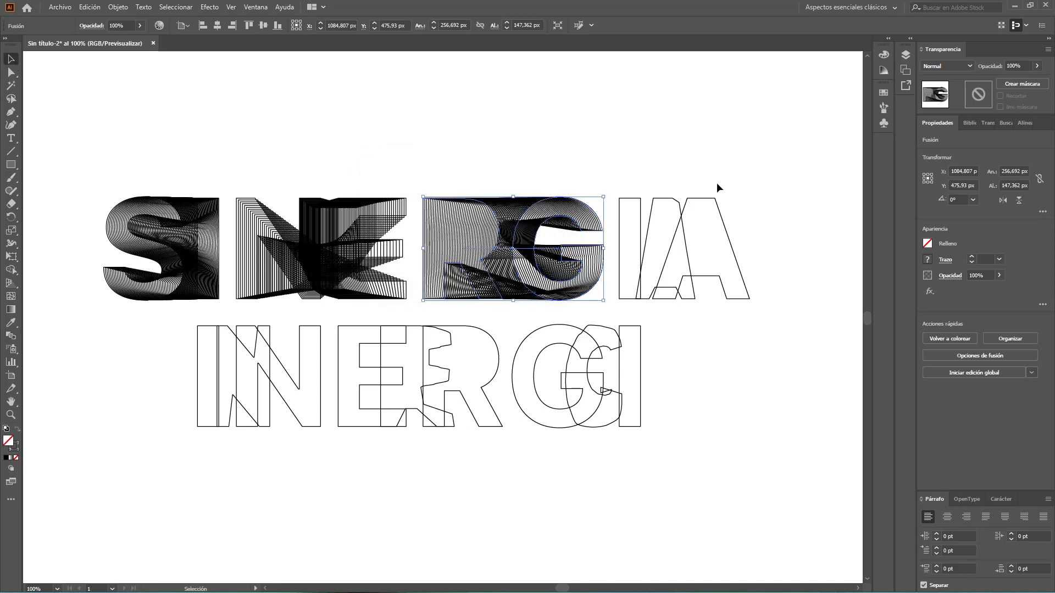
Set the spacing of the upper I–A blend to Pasos especificados with 55 steps and clear the selection.
{"action": "left_click", "coordinate": [637, 199]}
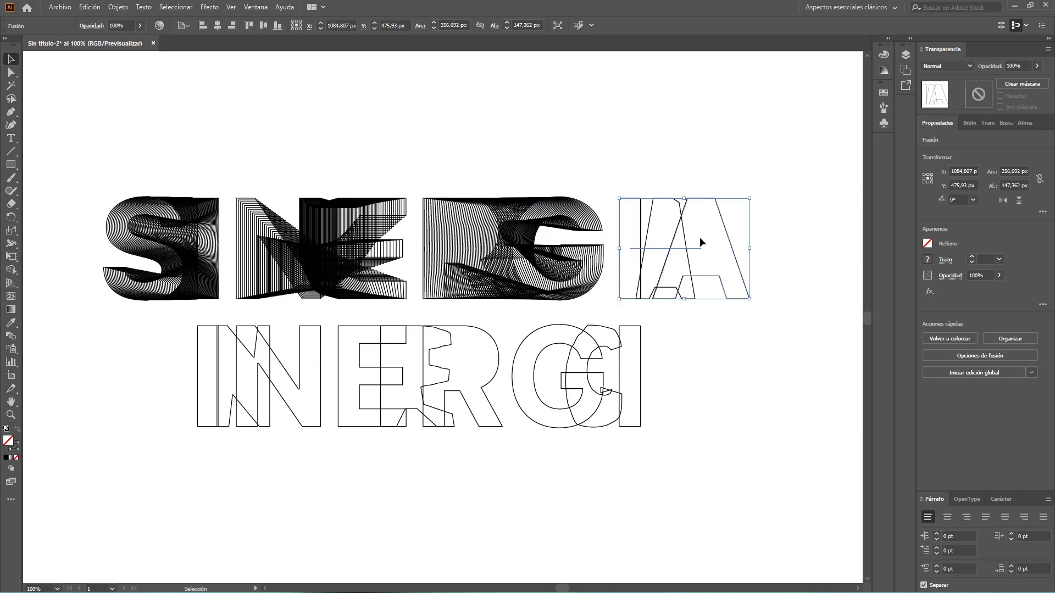
{"action": "double_click", "coordinate": [11, 336]}
{"action": "left_click", "coordinate": [457, 192]}
{"action": "left_click", "coordinate": [457, 216]}
{"action": "type", "text": "55"}
{"action": "left_click", "coordinate": [471, 244]}
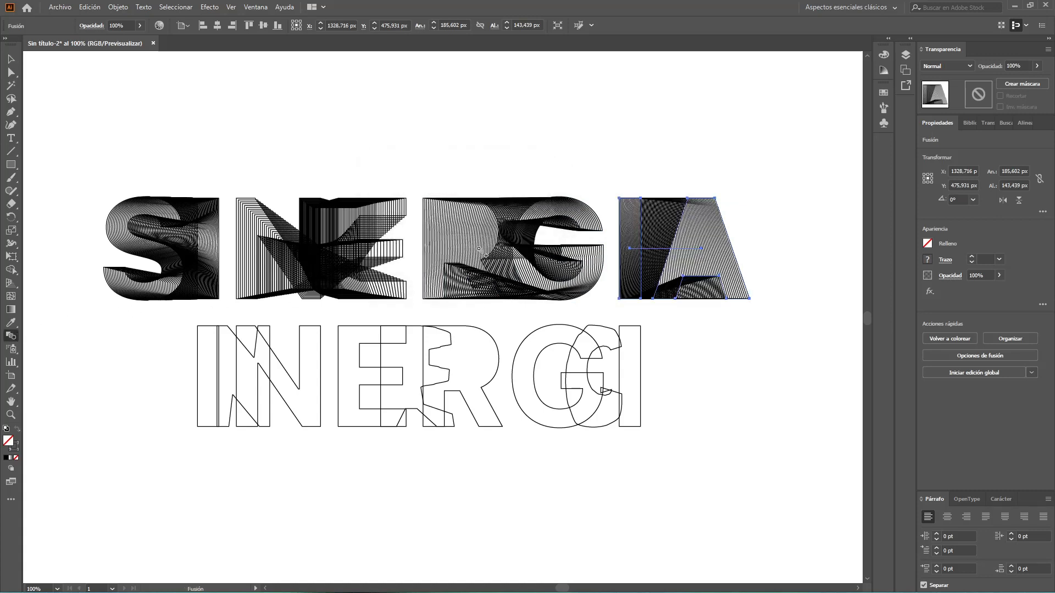
{"action": "left_click", "coordinate": [11, 59]}
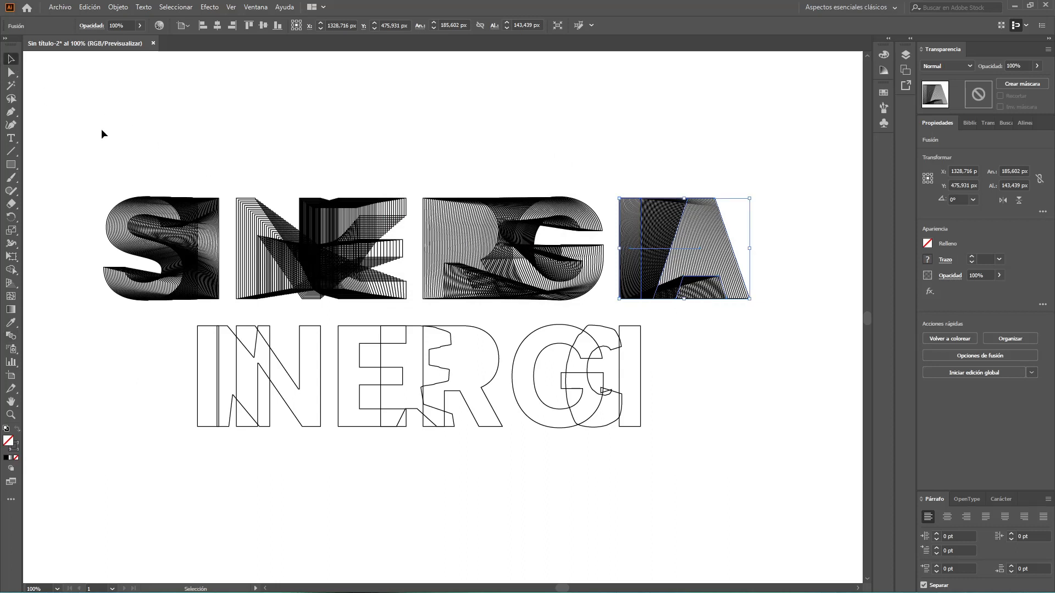
{"action": "left_click", "coordinate": [107, 144]}
Set the spacing of the lower I–N blend to Pasos especificados with 55 steps, with preview on.
{"action": "left_click_drag", "start_coordinate": [233, 362], "coordinate": [292, 401]}
{"action": "double_click", "coordinate": [11, 335]}
{"action": "left_click", "coordinate": [460, 192]}
{"action": "left_click", "coordinate": [459, 215]}
{"action": "type", "text": "5"}
{"action": "left_click", "coordinate": [382, 244]}
{"action": "left_click", "coordinate": [486, 242]}
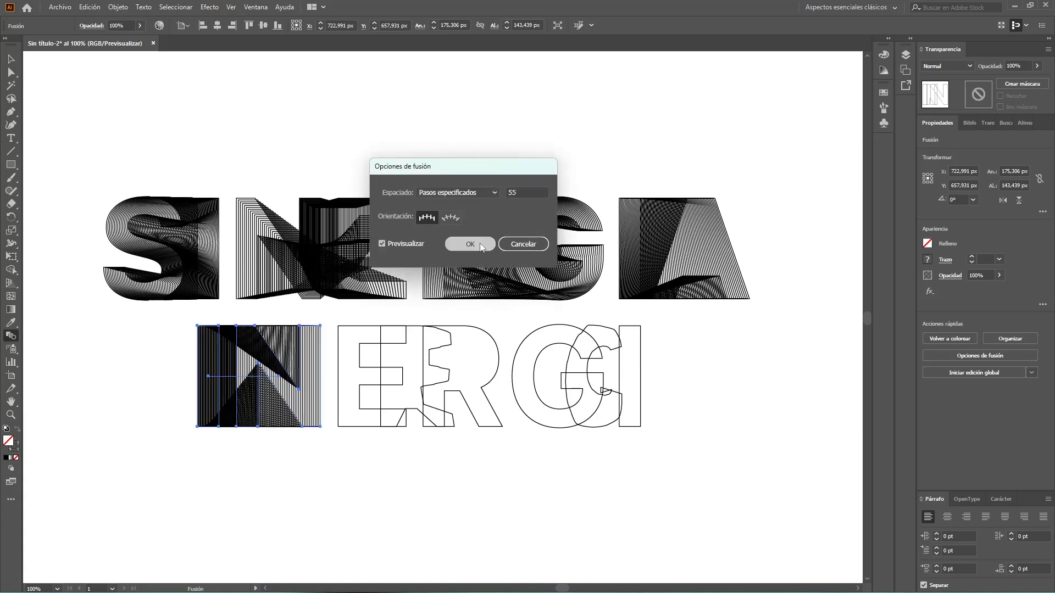
{"action": "left_click", "coordinate": [11, 59]}
Set the lower E–R blend's spacing to Pasos especificados, matching the neighbouring blend's step count with preview on, and clear the selection.
{"action": "left_click_drag", "start_coordinate": [461, 442], "coordinate": [364, 361]}
{"action": "double_click", "coordinate": [13, 337]}
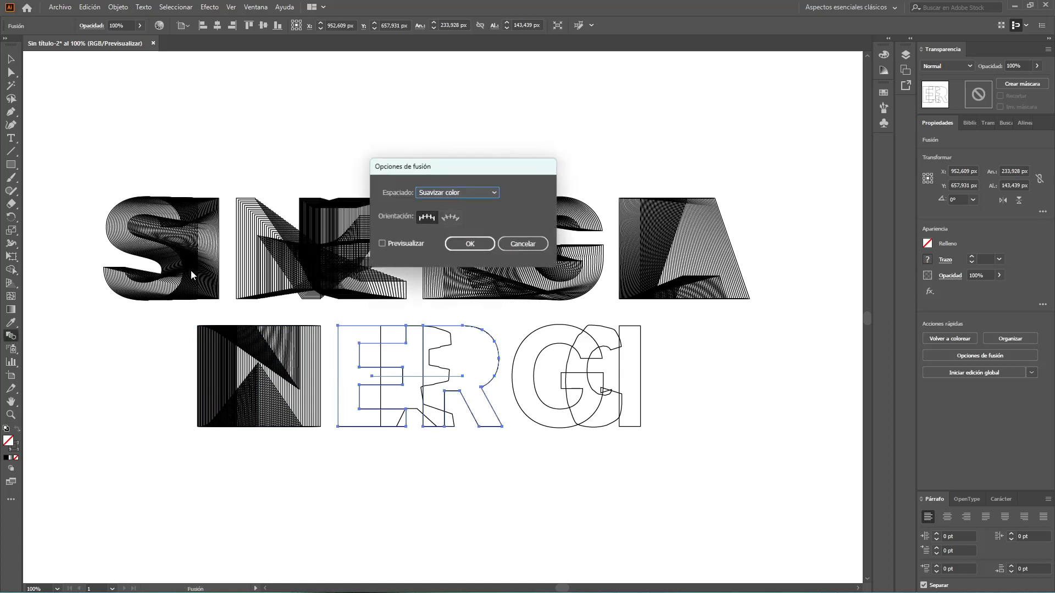
{"action": "left_click", "coordinate": [430, 196]}
{"action": "left_click", "coordinate": [443, 217]}
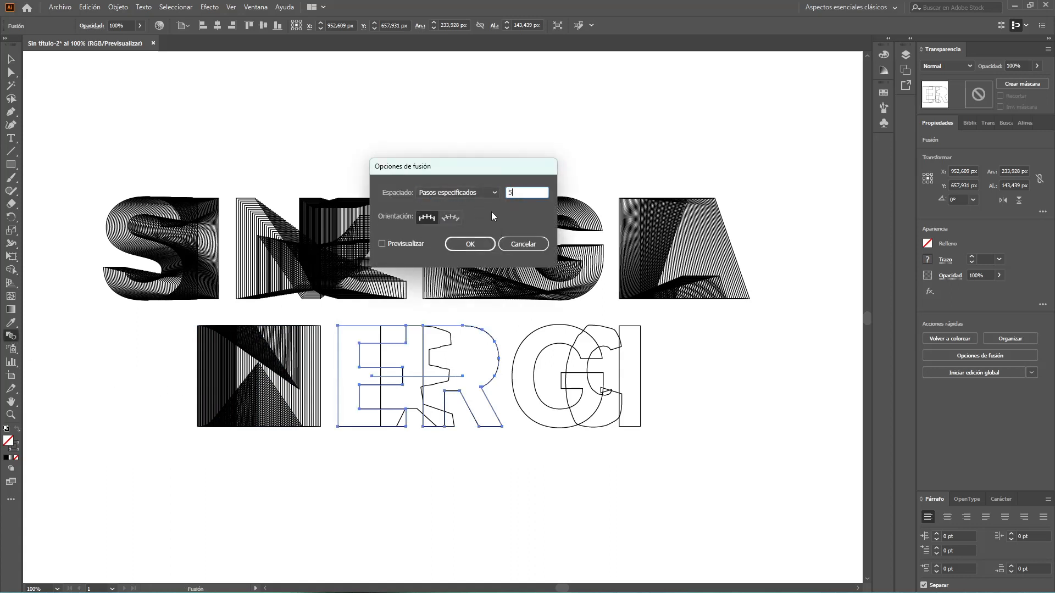
{"action": "left_click", "coordinate": [419, 244]}
{"action": "left_click", "coordinate": [471, 245]}
{"action": "key", "text": "v"}
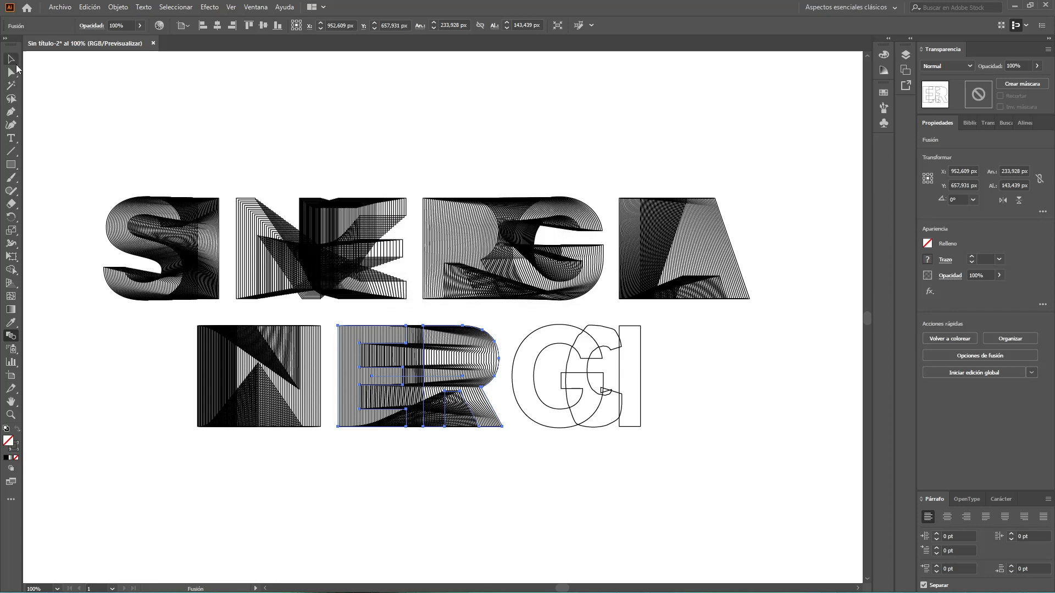
{"action": "left_click", "coordinate": [158, 113]}
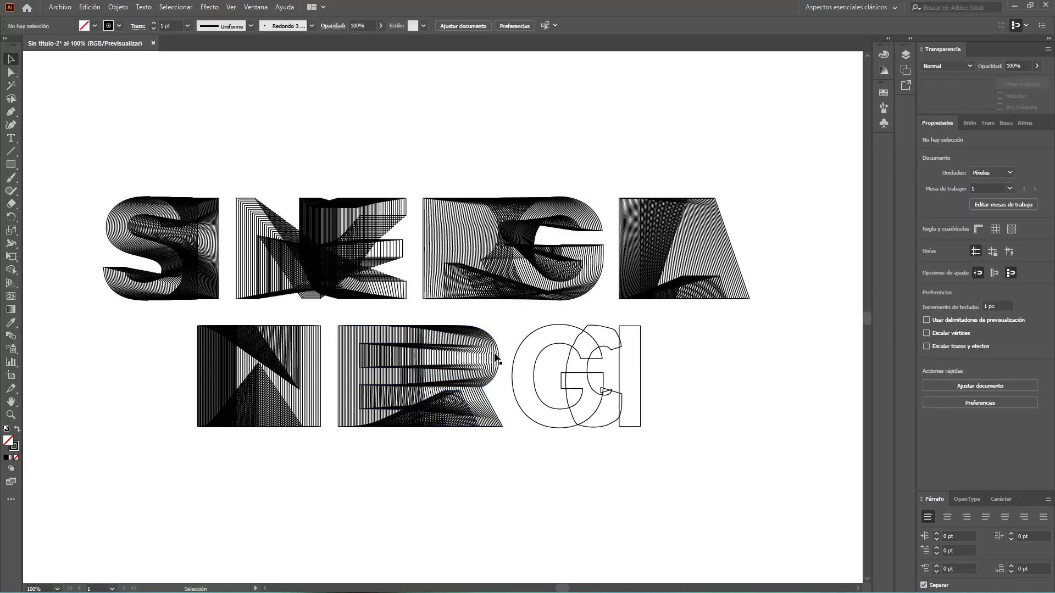
Set the spacing of the lower G–I blend to Pasos especificados with 55 steps, with preview on, and clear the selection.
{"action": "left_click", "coordinate": [559, 359]}
{"action": "double_click", "coordinate": [11, 336]}
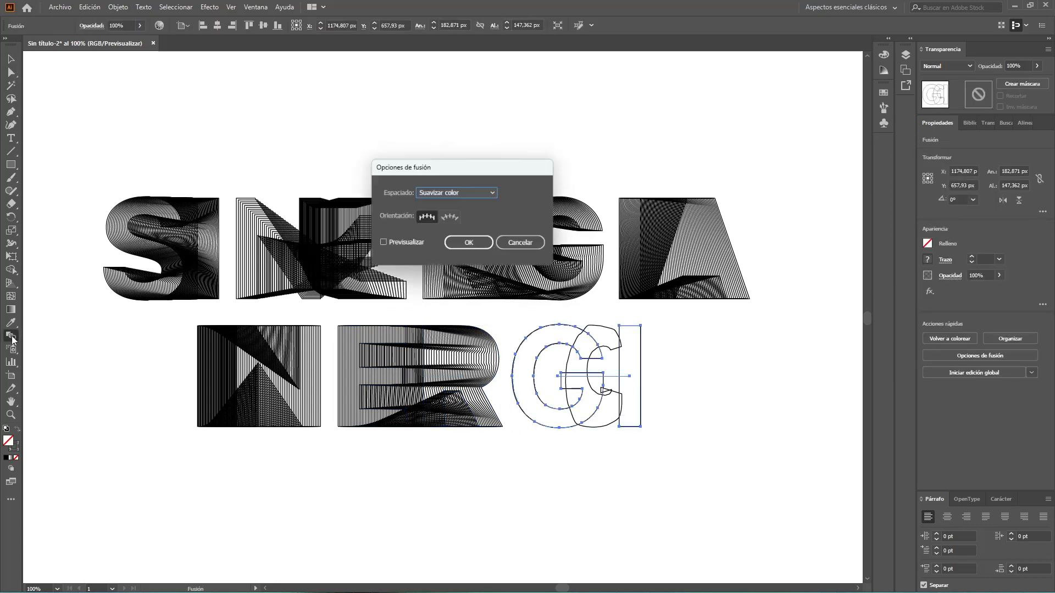
{"action": "left_click", "coordinate": [453, 192]}
{"action": "left_click", "coordinate": [453, 192]}
{"action": "left_click", "coordinate": [457, 215]}
{"action": "type", "text": "55"}
{"action": "left_click", "coordinate": [404, 243]}
{"action": "left_click", "coordinate": [470, 244]}
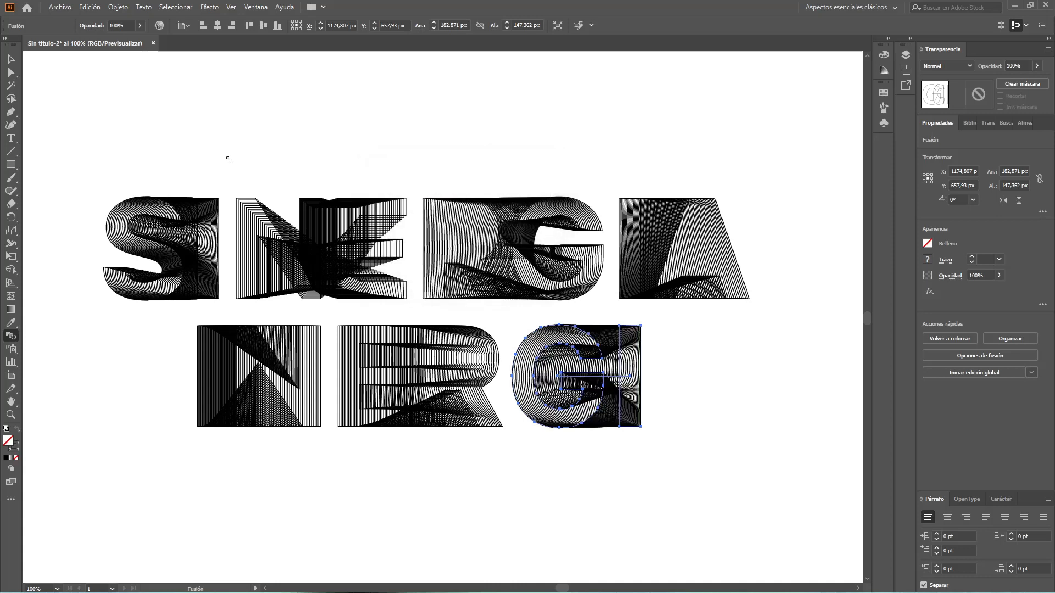
{"action": "left_click", "coordinate": [11, 59]}
{"action": "left_click", "coordinate": [716, 345]}
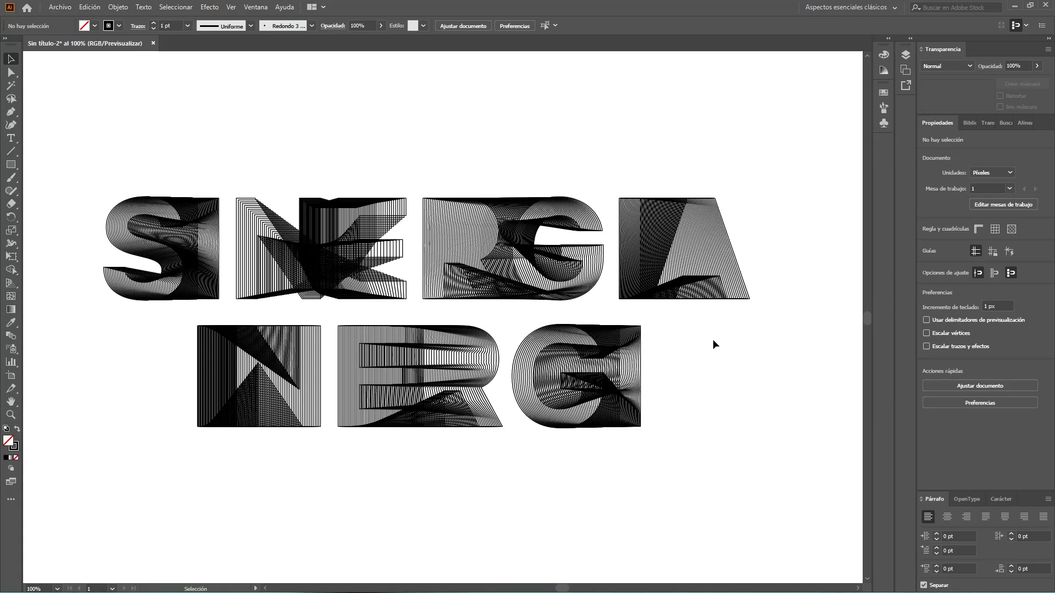
Fit the artboard in the window and move both rows of blended letters off the artboard, above its right half.
{"action": "left_click", "coordinate": [231, 7]}
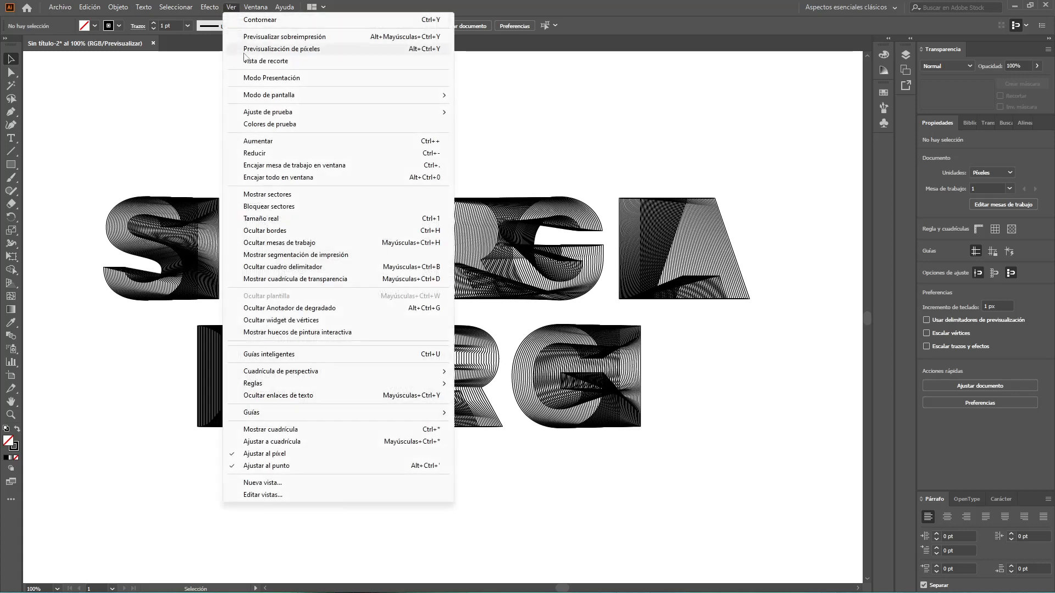
{"action": "left_click", "coordinate": [285, 166]}
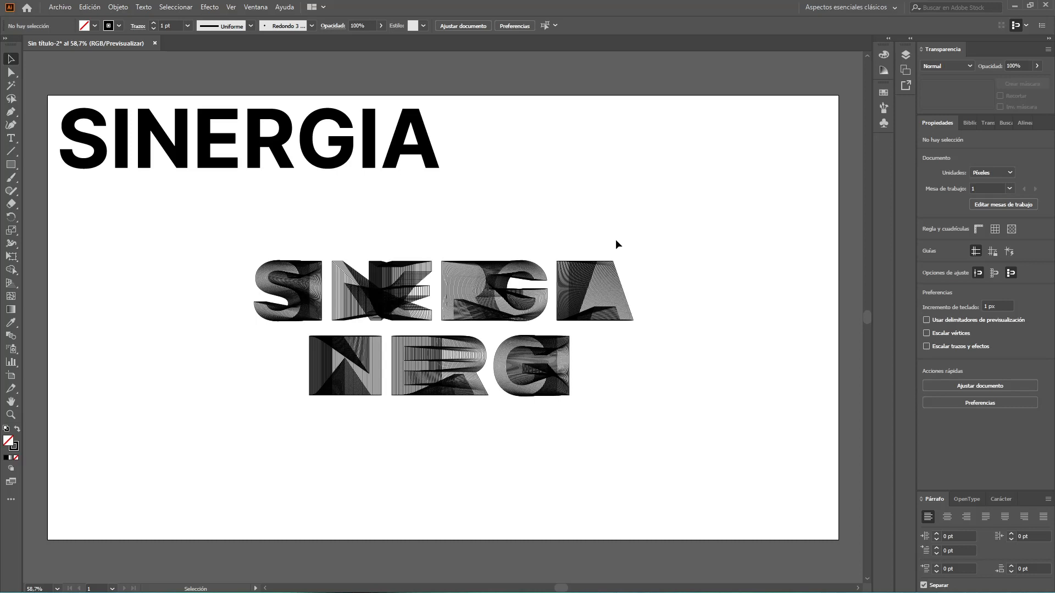
{"action": "scroll", "coordinate": [645, 247], "scroll_direction": "up", "scroll_amount": 3}
{"action": "left_click_drag", "start_coordinate": [259, 331], "coordinate": [581, 477]}
{"action": "left_click_drag", "start_coordinate": [436, 449], "coordinate": [637, 138]}
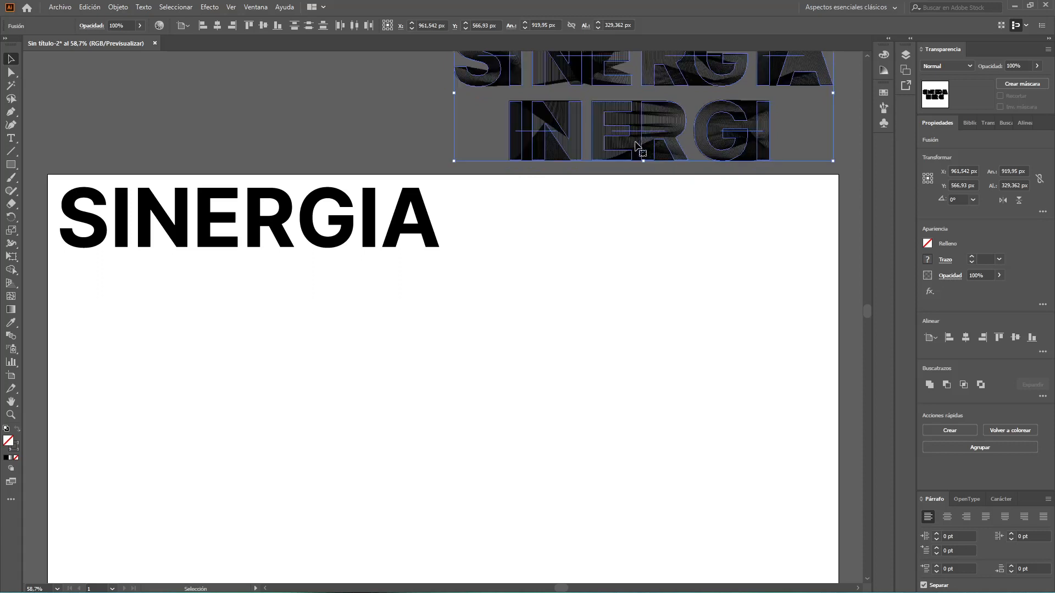
{"action": "left_click", "coordinate": [556, 217]}
Move the solid black SINERGIA word above the artboard, beside the blended lettering, and fit the empty artboard in the window.
{"action": "scroll", "coordinate": [572, 232], "scroll_direction": "down", "scroll_amount": 1}
{"action": "scroll", "coordinate": [572, 232], "scroll_direction": "down", "scroll_amount": 2}
{"action": "scroll", "coordinate": [429, 304], "scroll_direction": "up", "scroll_amount": 4}
{"action": "left_click_drag", "start_coordinate": [60, 211], "coordinate": [423, 176]}
{"action": "left_click", "coordinate": [482, 248]}
{"action": "scroll", "coordinate": [483, 249], "scroll_direction": "down", "scroll_amount": 4}
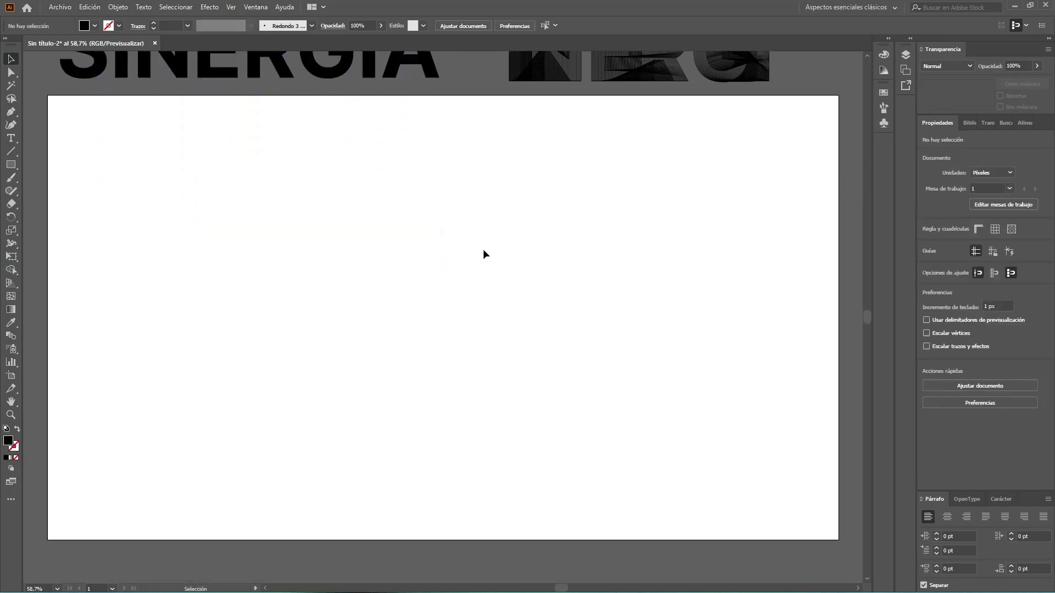
{"action": "left_click", "coordinate": [231, 7]}
{"action": "left_click", "coordinate": [251, 176]}
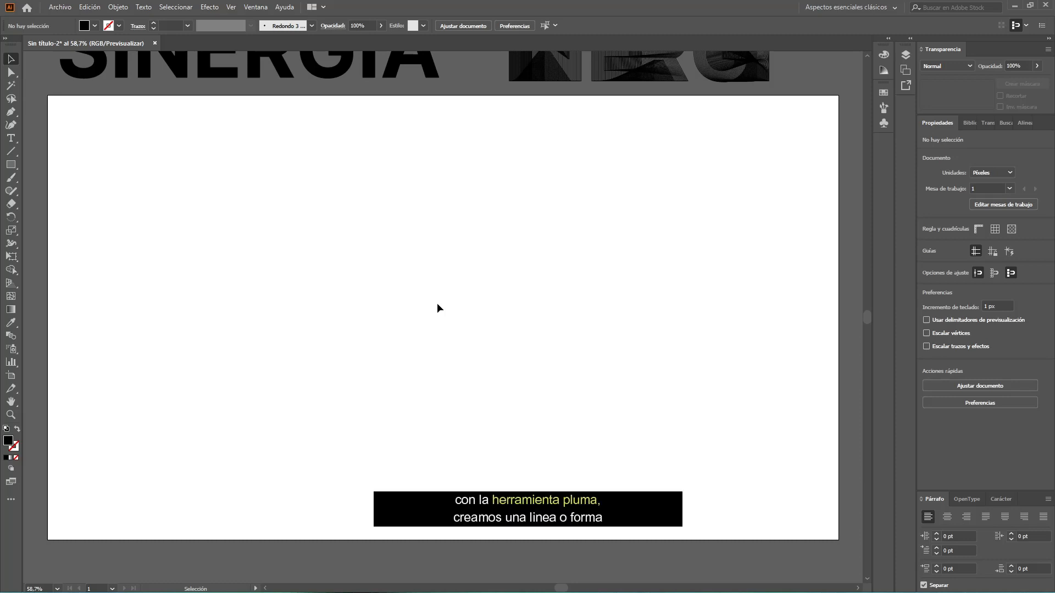
Draw an open wavy path about 1486 px wide across the middle of the artboard with the Pen tool.
{"action": "left_click", "coordinate": [10, 112]}
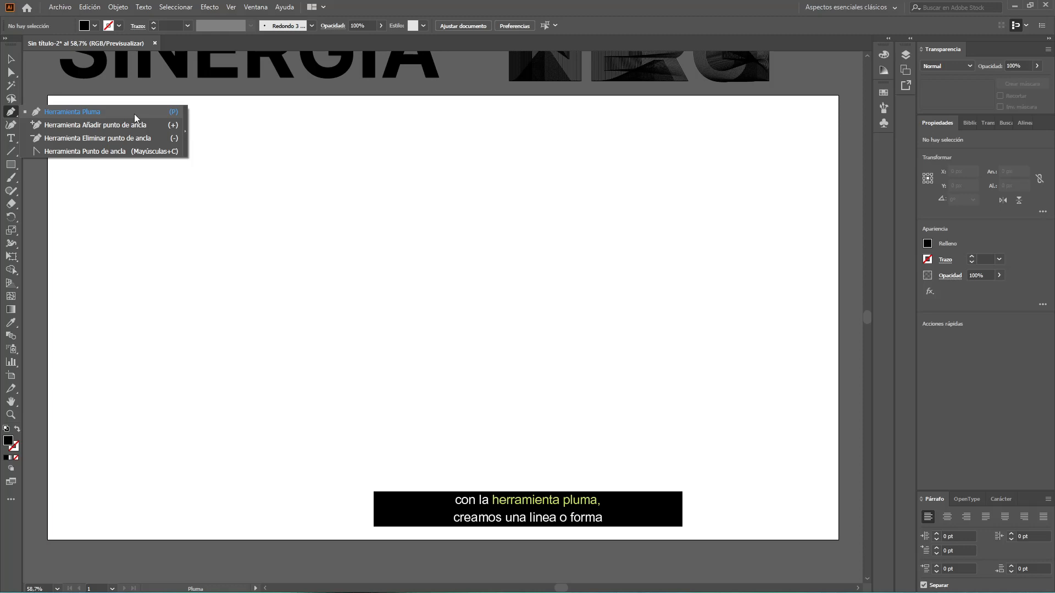
{"action": "left_click", "coordinate": [134, 114]}
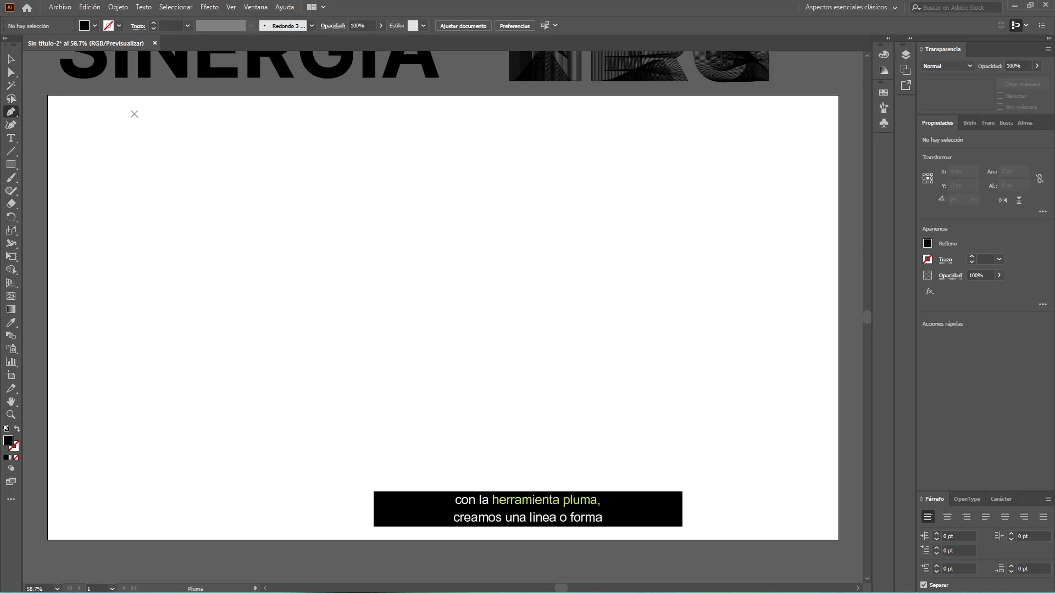
{"action": "left_click", "coordinate": [111, 318]}
{"action": "left_click_drag", "start_coordinate": [325, 317], "coordinate": [444, 381]}
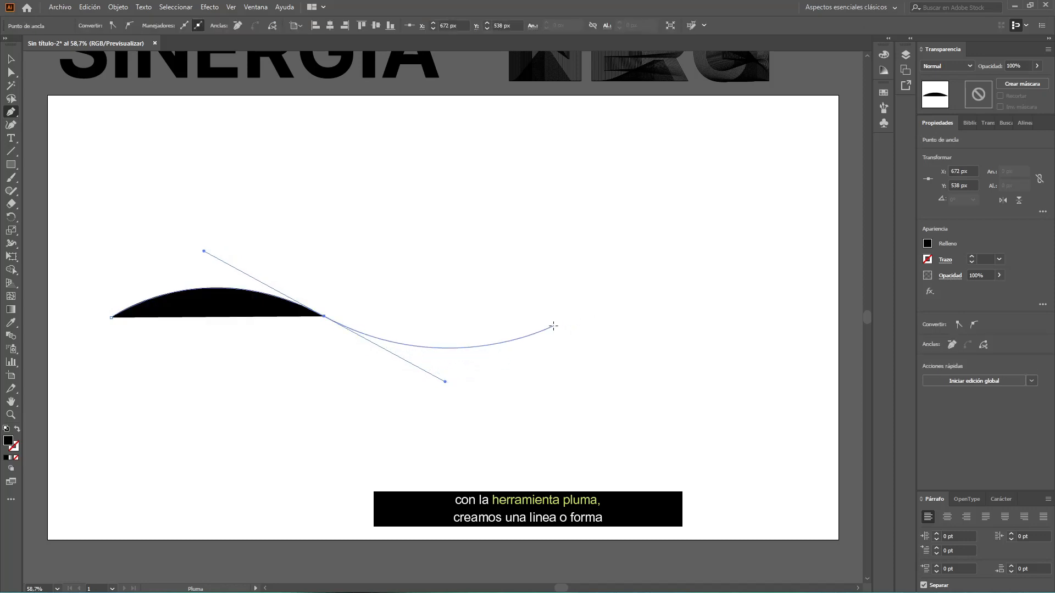
{"action": "left_click", "coordinate": [553, 326]}
{"action": "left_click_drag", "start_coordinate": [723, 306], "coordinate": [821, 352]}
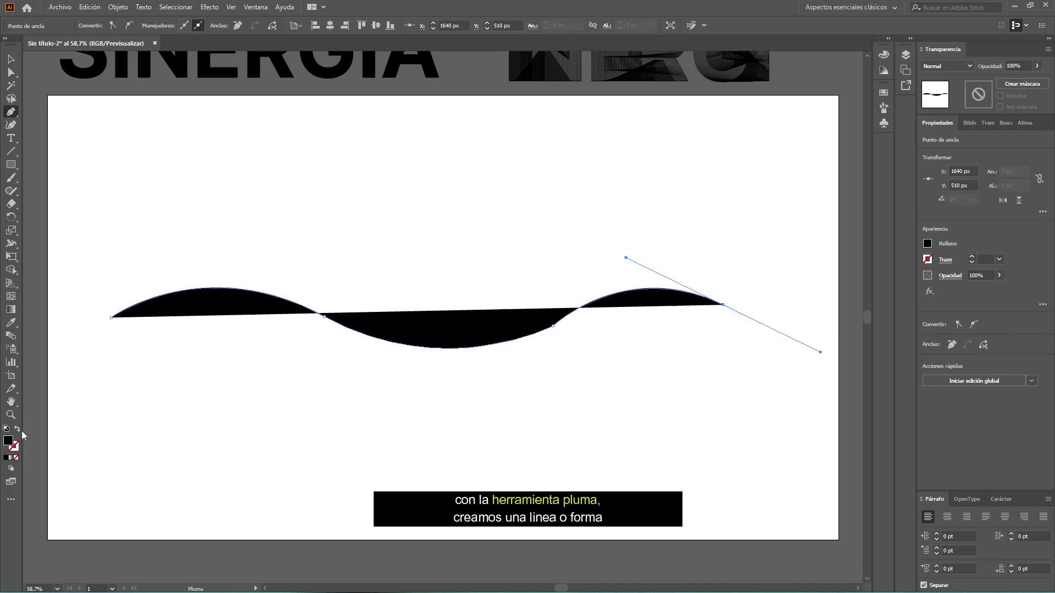
Swap the wave's fill and stroke to give it no fill and a 1 pt black stroke, and clear the selection.
{"action": "left_click", "coordinate": [18, 431]}
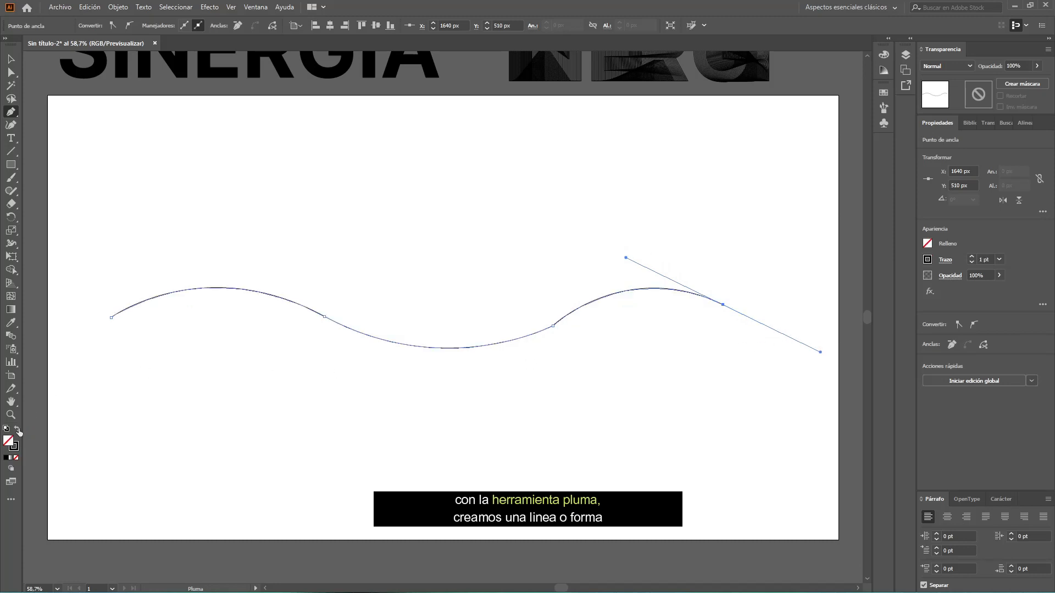
{"action": "left_click", "coordinate": [11, 58]}
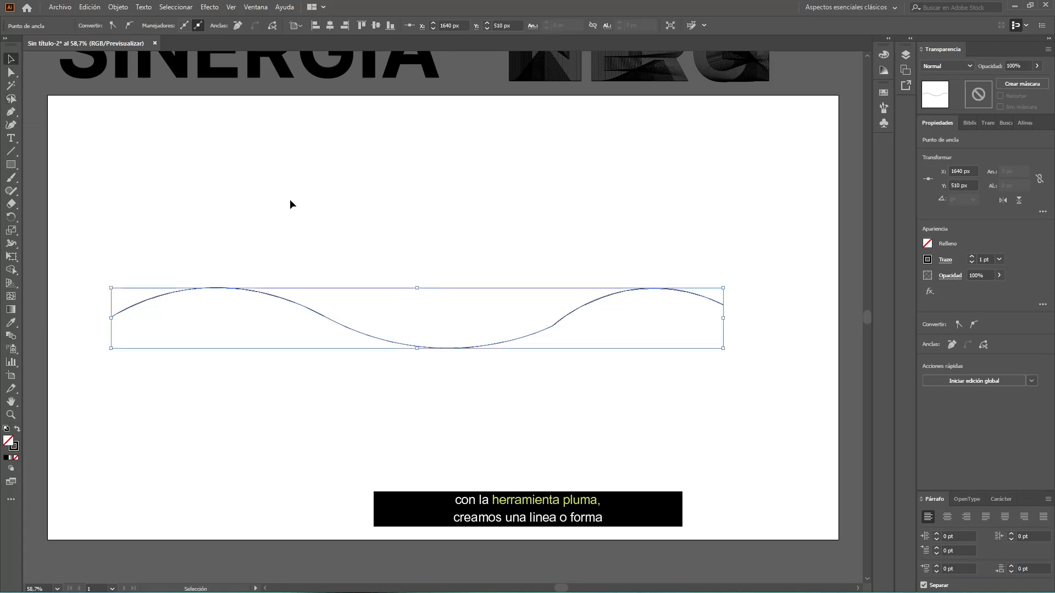
{"action": "left_click", "coordinate": [558, 215]}
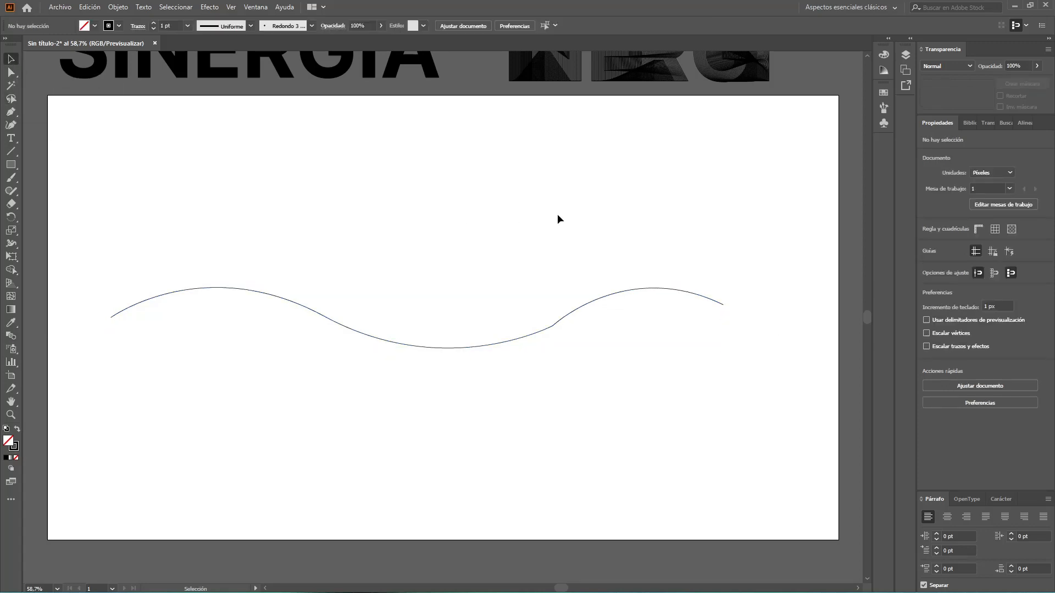
Round the wave's sharp corner after the trough to a radius of about 446 px and move the wave up about 111 px.
{"action": "left_click", "coordinate": [570, 310]}
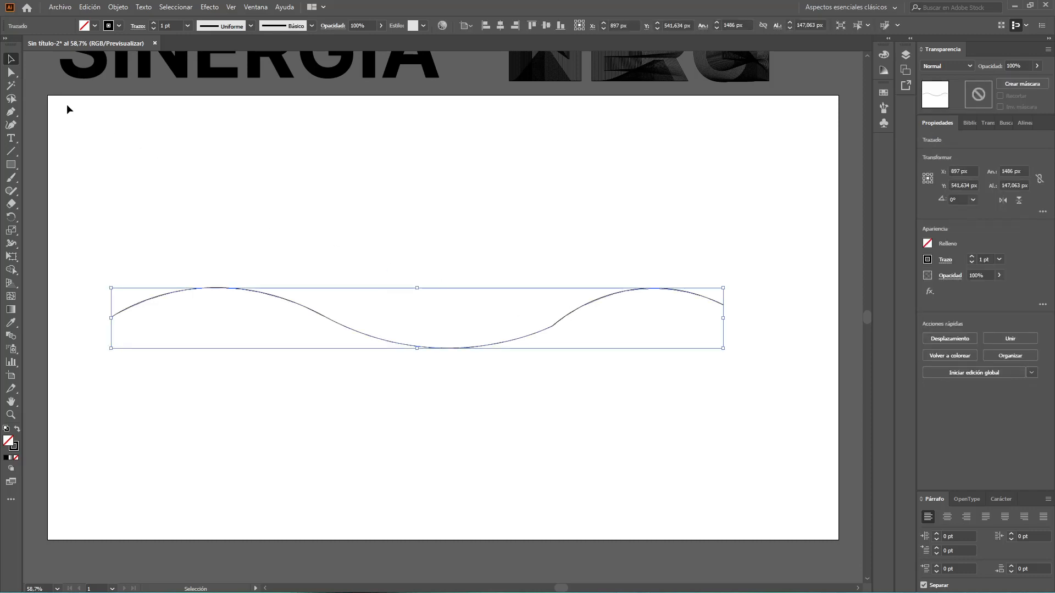
{"action": "left_click", "coordinate": [11, 72]}
{"action": "left_click_drag", "start_coordinate": [531, 293], "coordinate": [428, 134]}
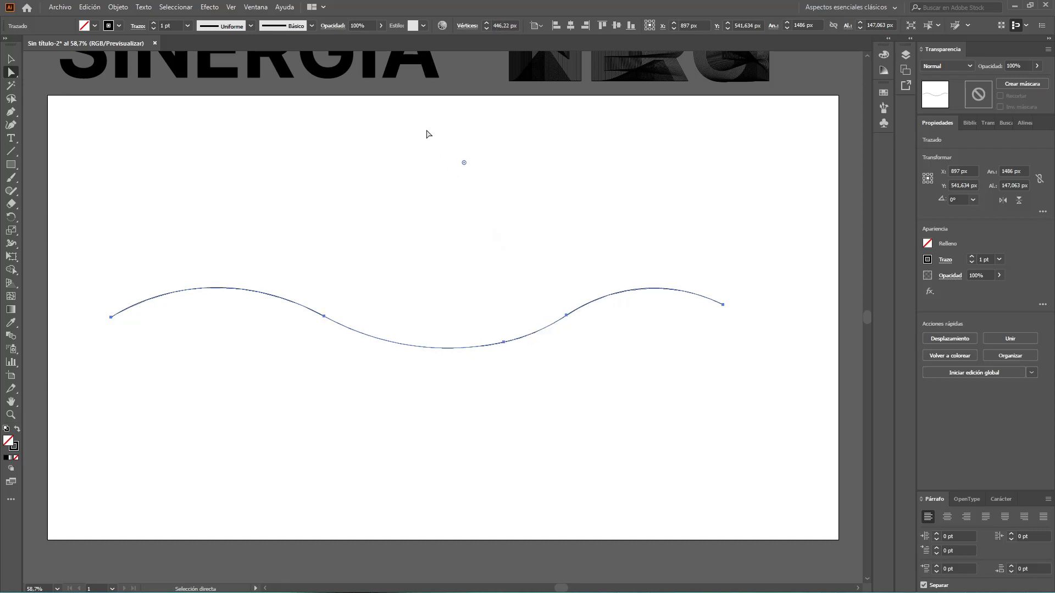
{"action": "left_click", "coordinate": [606, 247]}
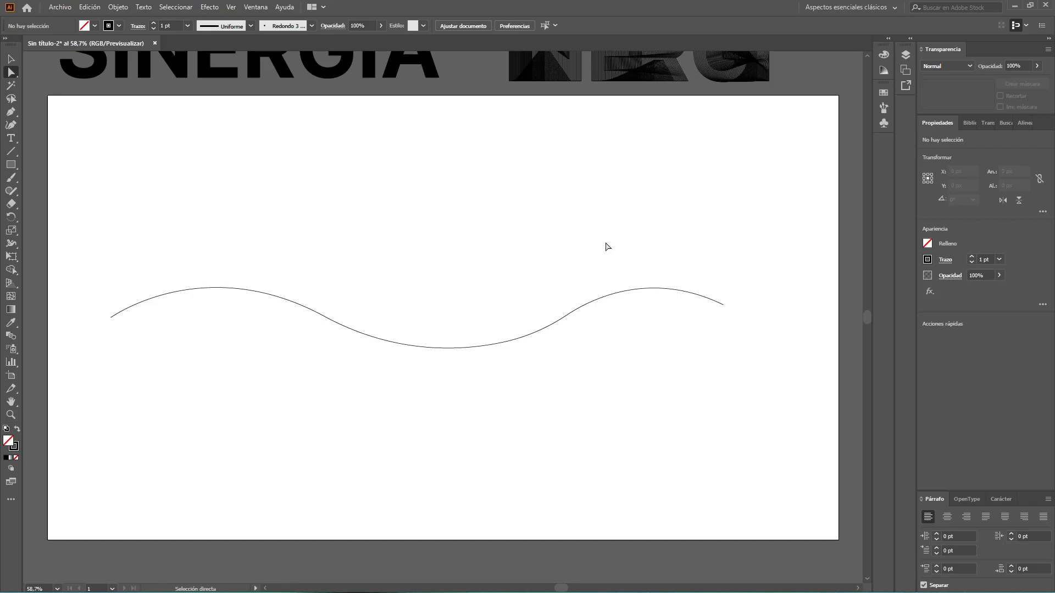
{"action": "left_click", "coordinate": [11, 61]}
{"action": "left_click_drag", "start_coordinate": [377, 339], "coordinate": [377, 293]}
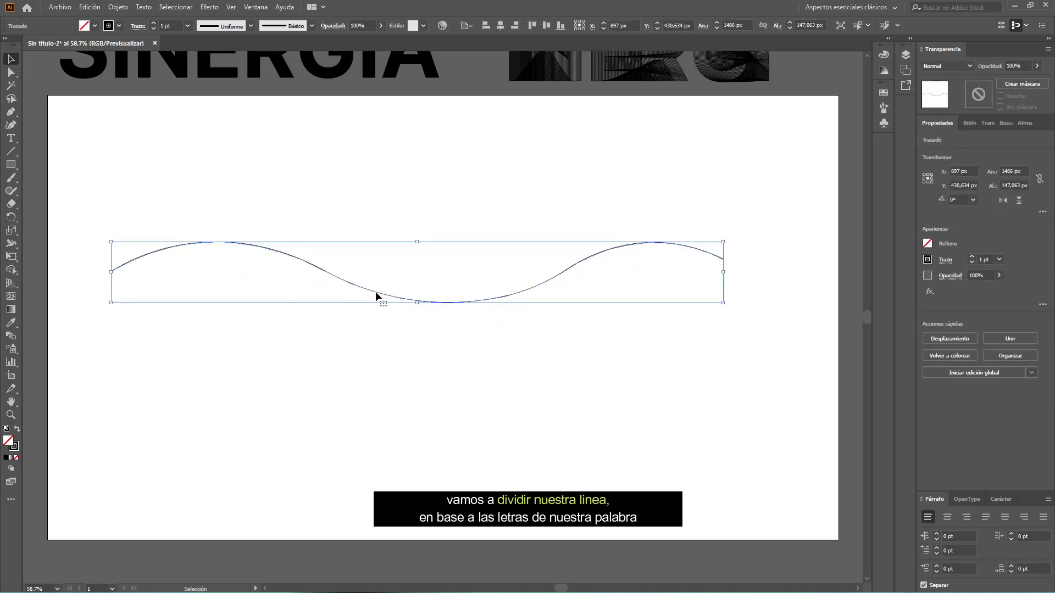
Cut the wavy path at the anchor point just after its trough.
{"action": "left_click", "coordinate": [14, 73]}
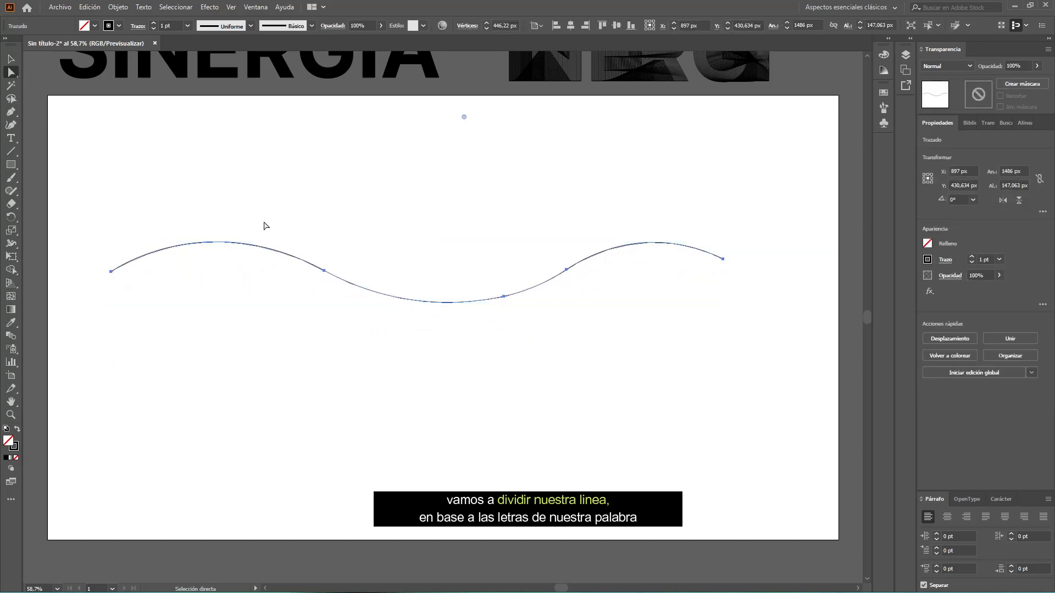
{"action": "left_click", "coordinate": [479, 266]}
{"action": "left_click", "coordinate": [480, 302]}
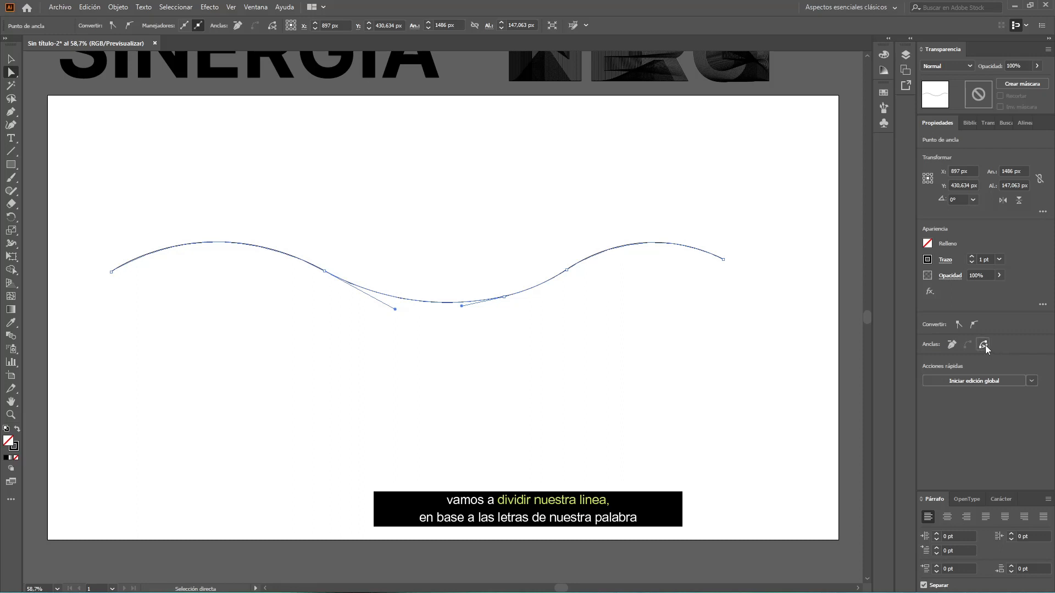
{"action": "left_click", "coordinate": [504, 296]}
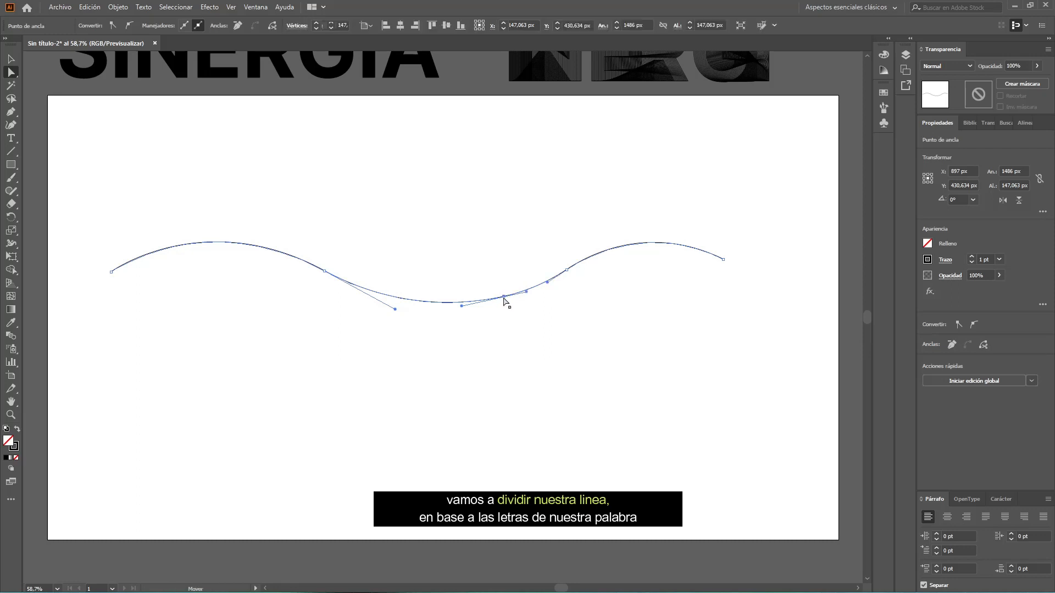
{"action": "left_click", "coordinate": [984, 345]}
Cut the remaining part of the wave at the anchor point between the first crest and the trough.
{"action": "left_click", "coordinate": [325, 271]}
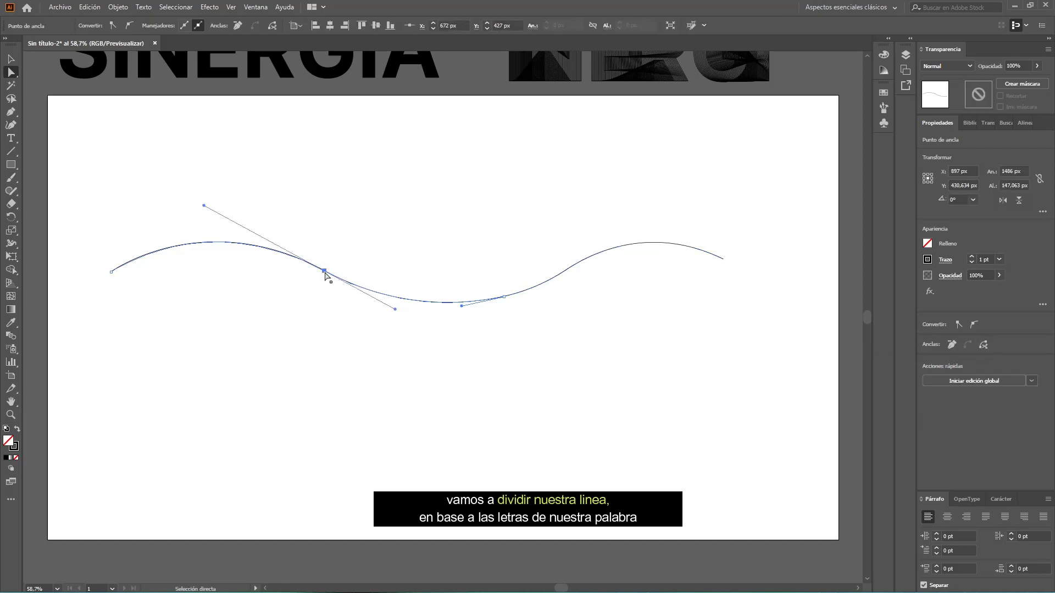
{"action": "left_click", "coordinate": [11, 59]}
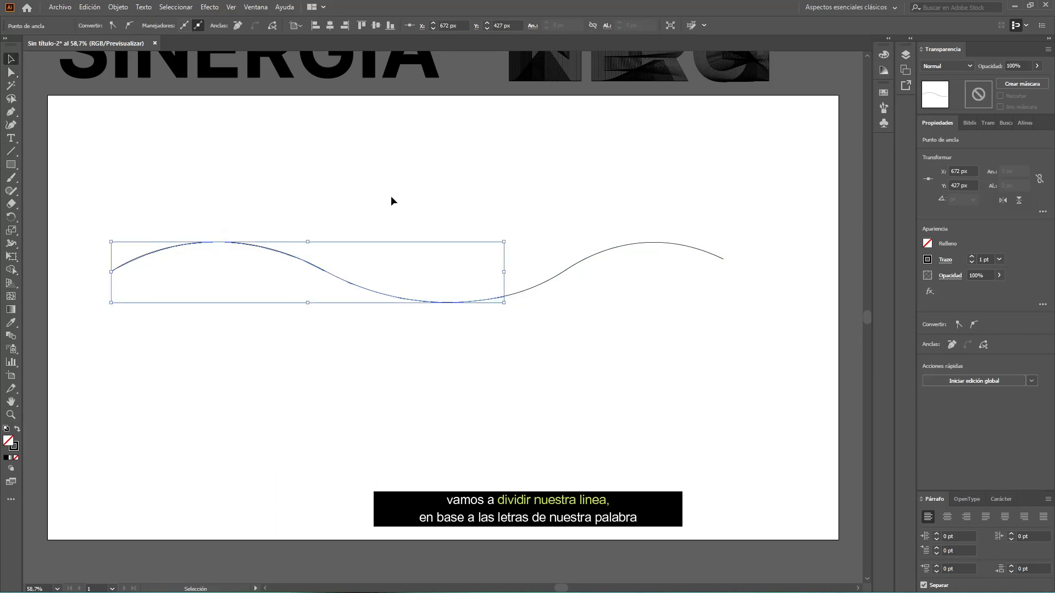
{"action": "left_click", "coordinate": [11, 72]}
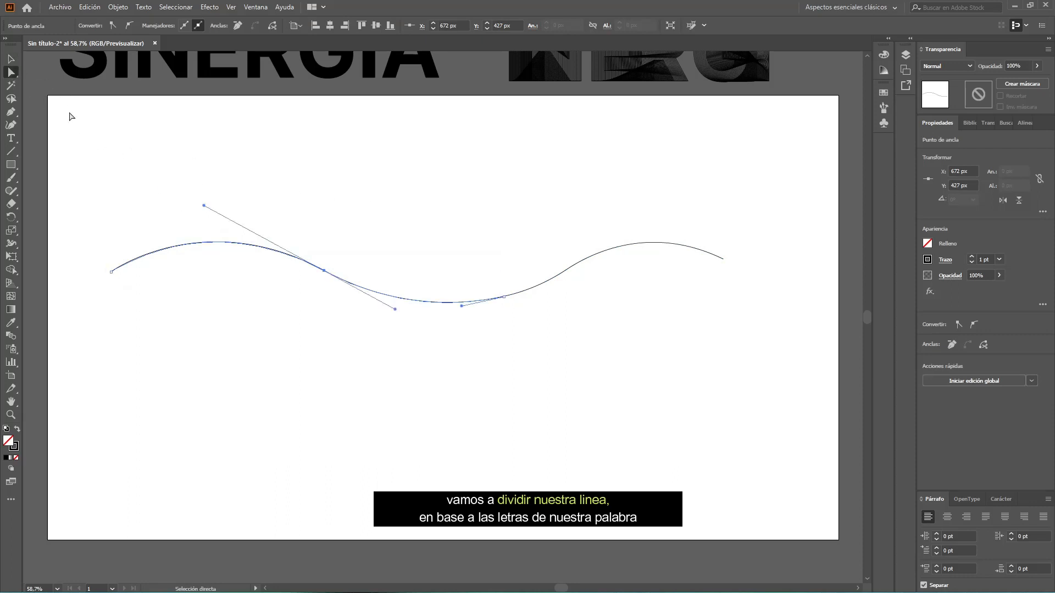
{"action": "left_click", "coordinate": [983, 346]}
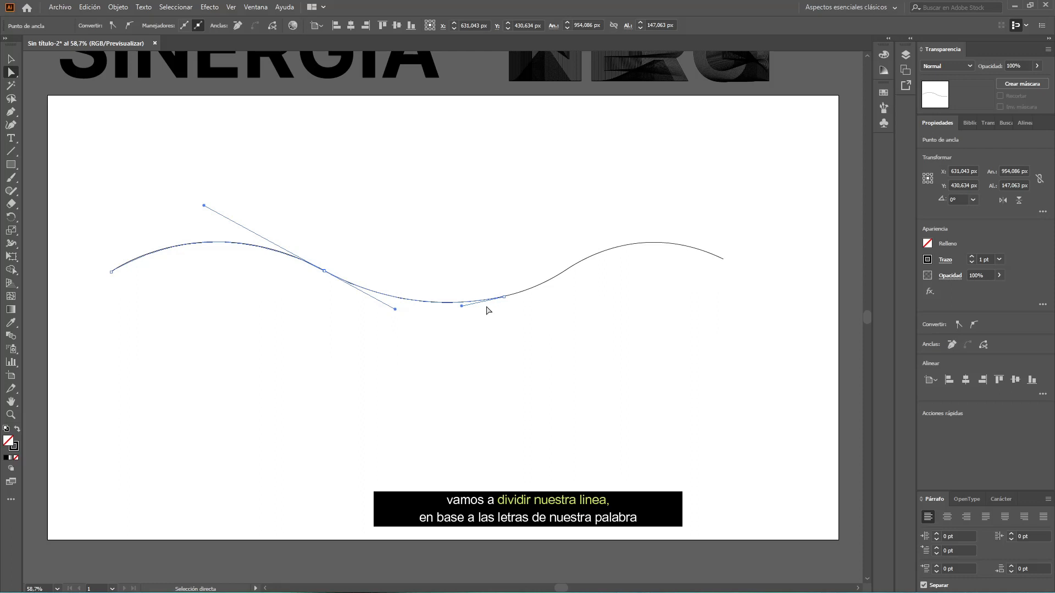
{"action": "left_click", "coordinate": [324, 271]}
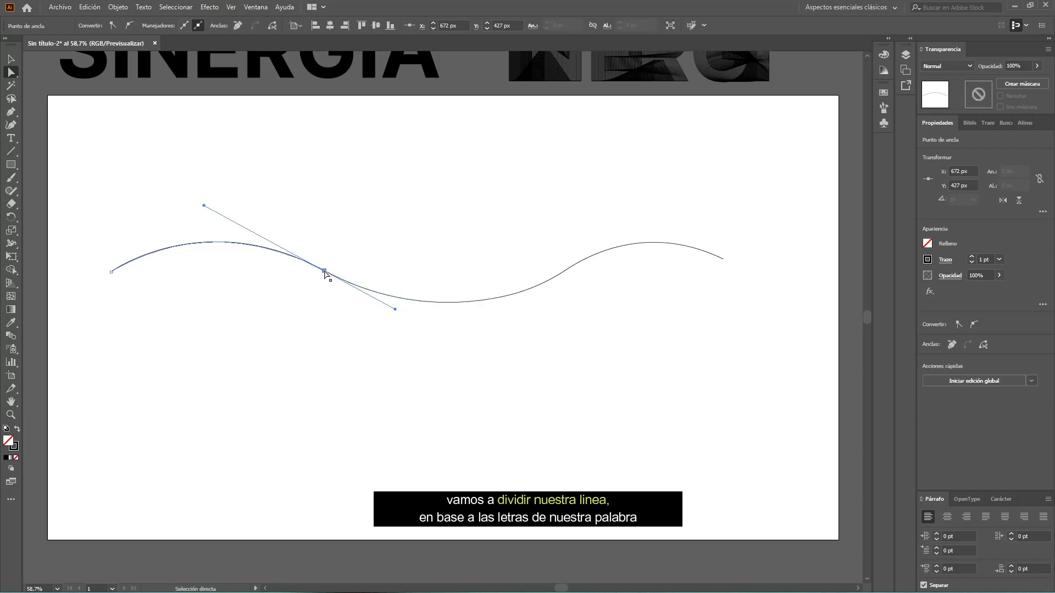
Place a copy of the whole divided wave about 237 px directly below the original.
{"action": "left_click", "coordinate": [11, 59]}
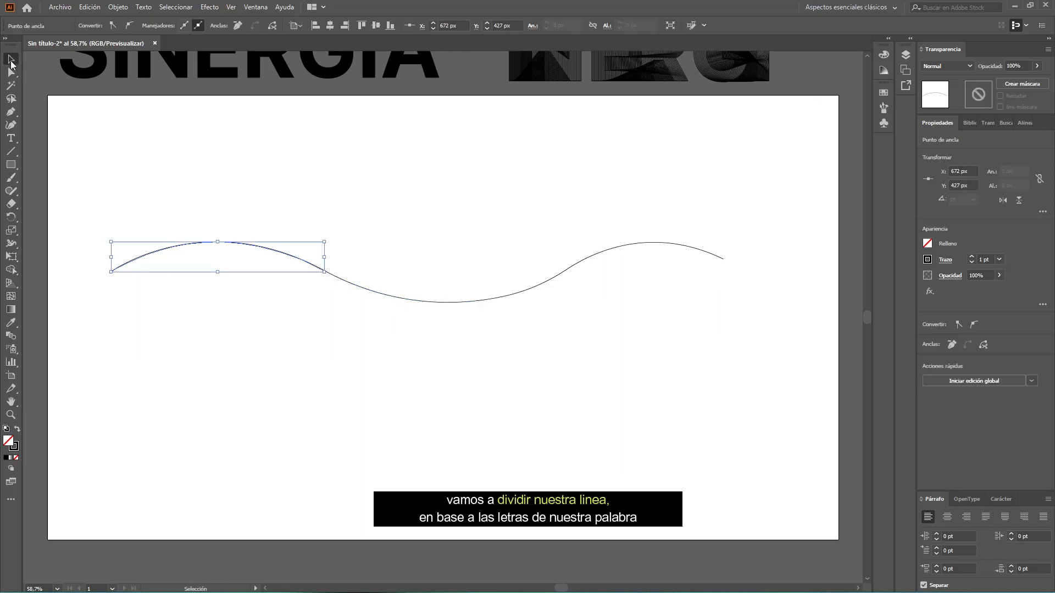
{"action": "left_click", "coordinate": [406, 254]}
{"action": "mouse_move", "coordinate": [372, 278]}
{"action": "left_mouse_down"}
{"action": "mouse_move", "coordinate": [558, 304]}
{"action": "mouse_move", "coordinate": [539, 308]}
{"action": "mouse_move", "coordinate": [542, 387]}
{"action": "left_mouse_up"}
{"action": "left_click", "coordinate": [400, 259]}
Group both waves, centre them horizontally and vertically on the artboard, and ungroup them.
{"action": "mouse_move", "coordinate": [157, 204]}
{"action": "left_mouse_down"}
{"action": "mouse_move", "coordinate": [499, 384]}
{"action": "mouse_move", "coordinate": [600, 377]}
{"action": "left_mouse_up"}
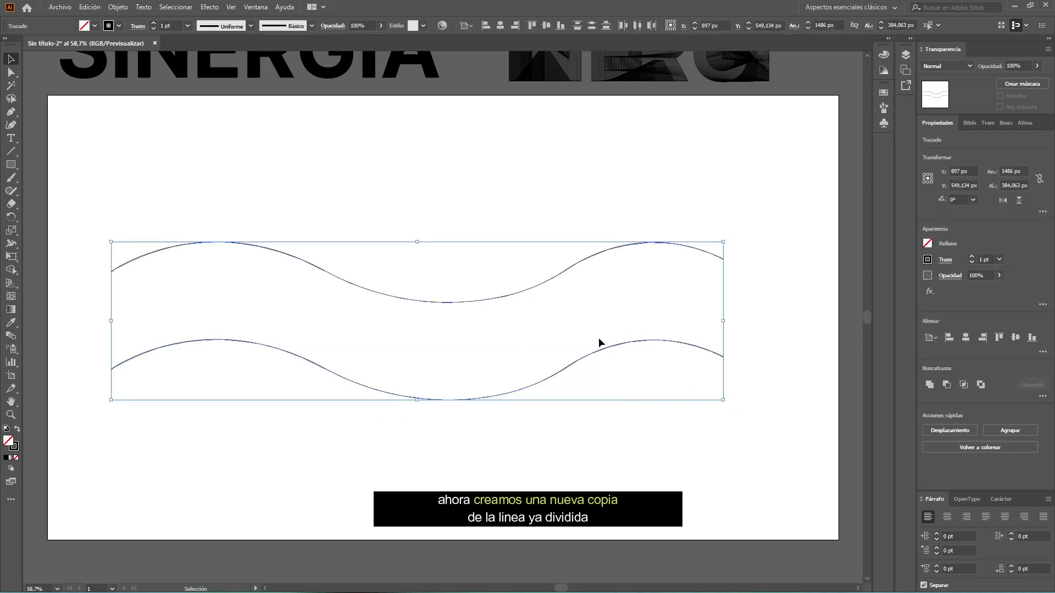
{"action": "left_click_drag", "start_coordinate": [506, 295], "coordinate": [512, 292], "text": "alt"}
{"action": "left_click", "coordinate": [506, 204]}
{"action": "key", "text": "a"}
{"action": "left_click_drag", "start_coordinate": [186, 231], "coordinate": [606, 400]}
{"action": "key", "text": "v"}
{"action": "key", "text": "ctrl+g"}
{"action": "left_click", "coordinate": [500, 25]}
{"action": "left_click", "coordinate": [546, 25]}
{"action": "left_click", "coordinate": [118, 6]}
{"action": "left_click", "coordinate": [161, 77]}
{"action": "left_click", "coordinate": [364, 181]}
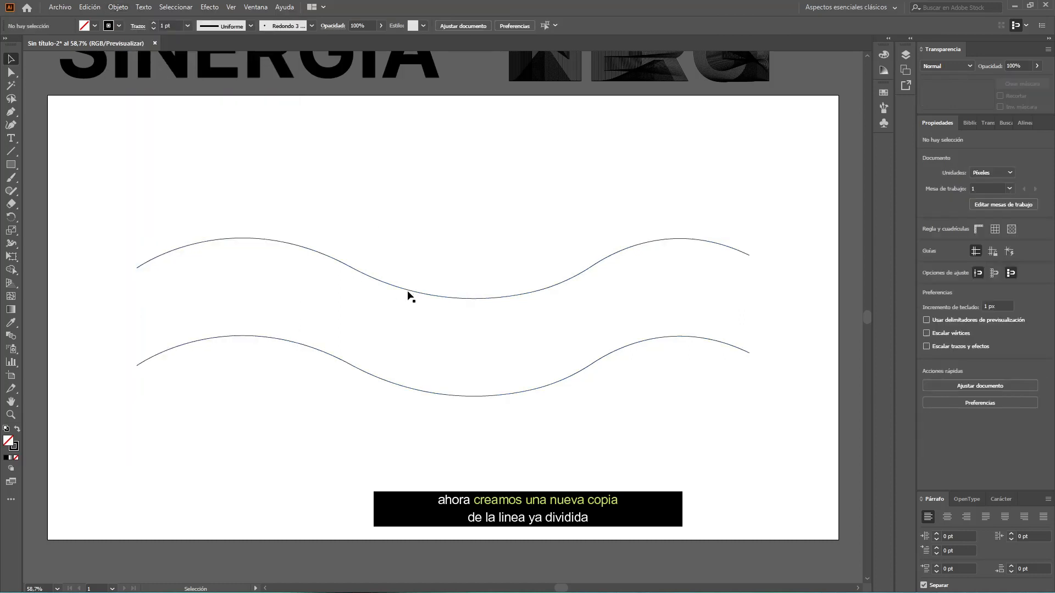
Replace the spine of the SI blend with the first segment of the upper wave.
{"action": "left_click", "coordinate": [11, 72]}
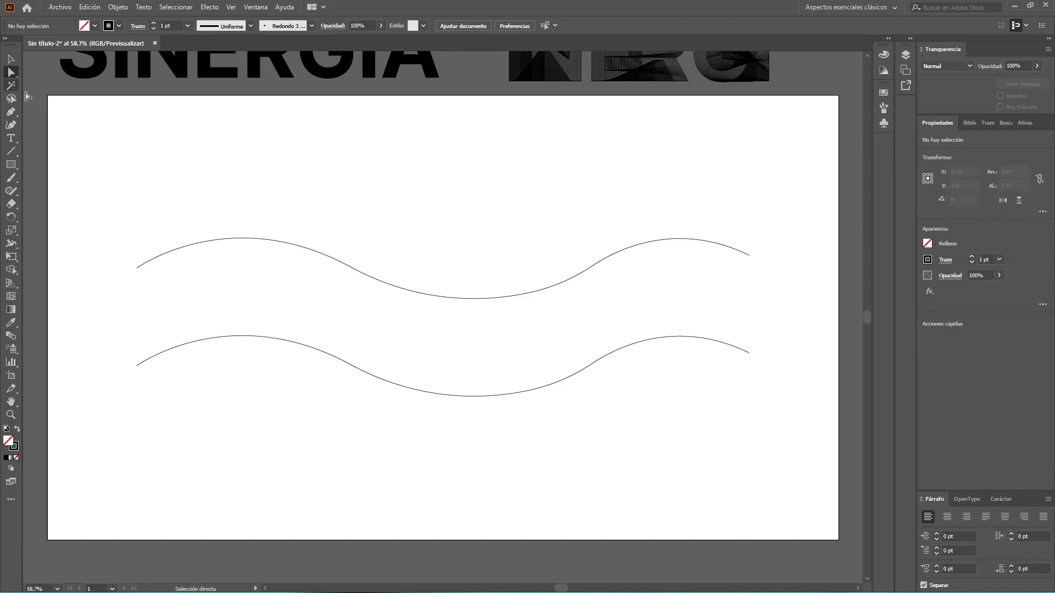
{"action": "left_click", "coordinate": [206, 243]}
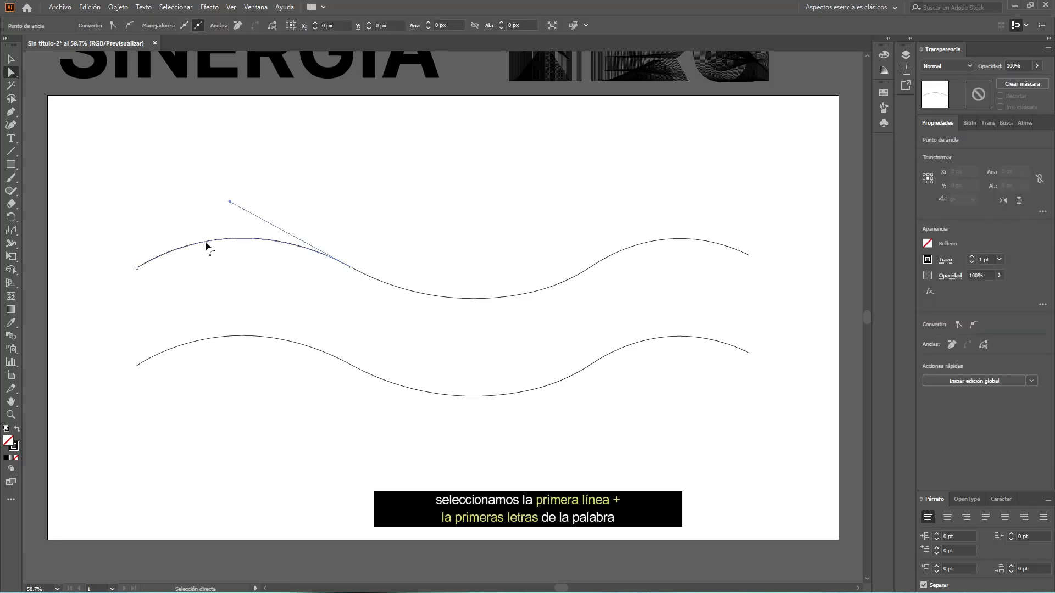
{"action": "left_click", "coordinate": [11, 59]}
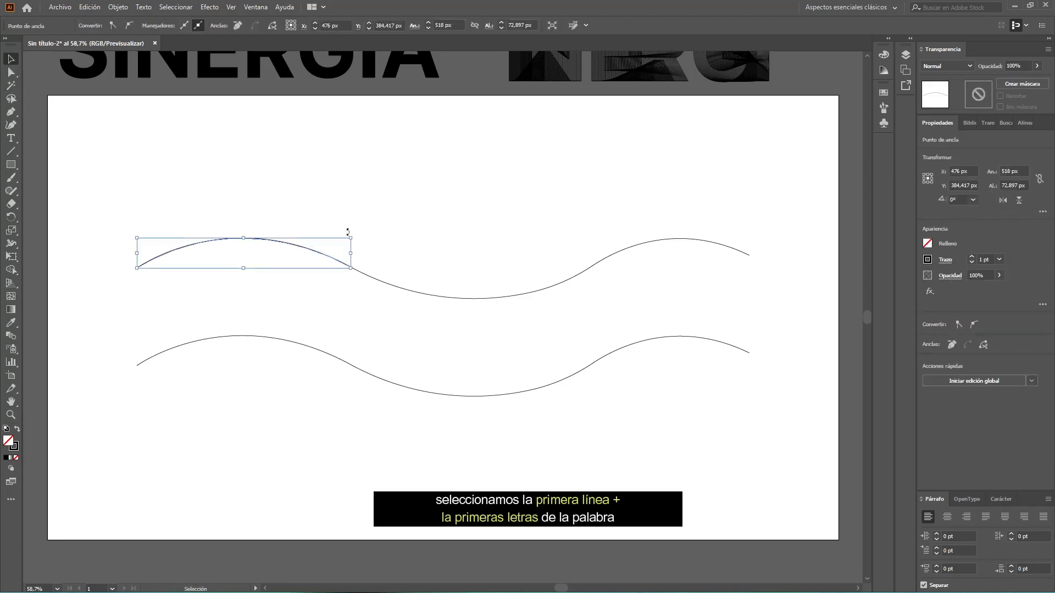
{"action": "scroll", "coordinate": [493, 264], "scroll_direction": "up", "scroll_amount": 5}
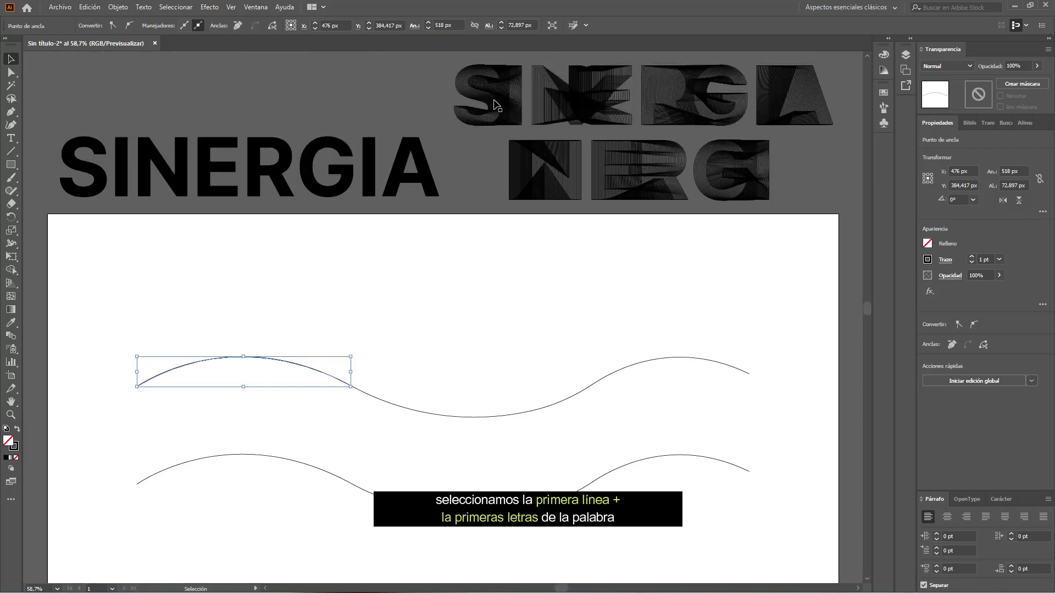
{"action": "left_click", "coordinate": [497, 105], "text": "shift"}
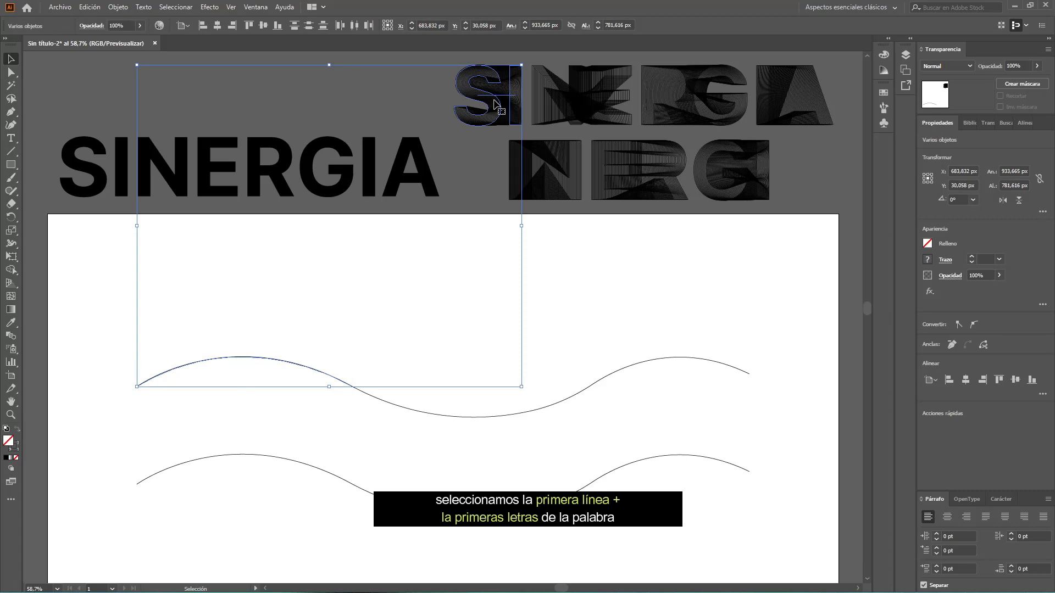
{"action": "left_click", "coordinate": [118, 7]}
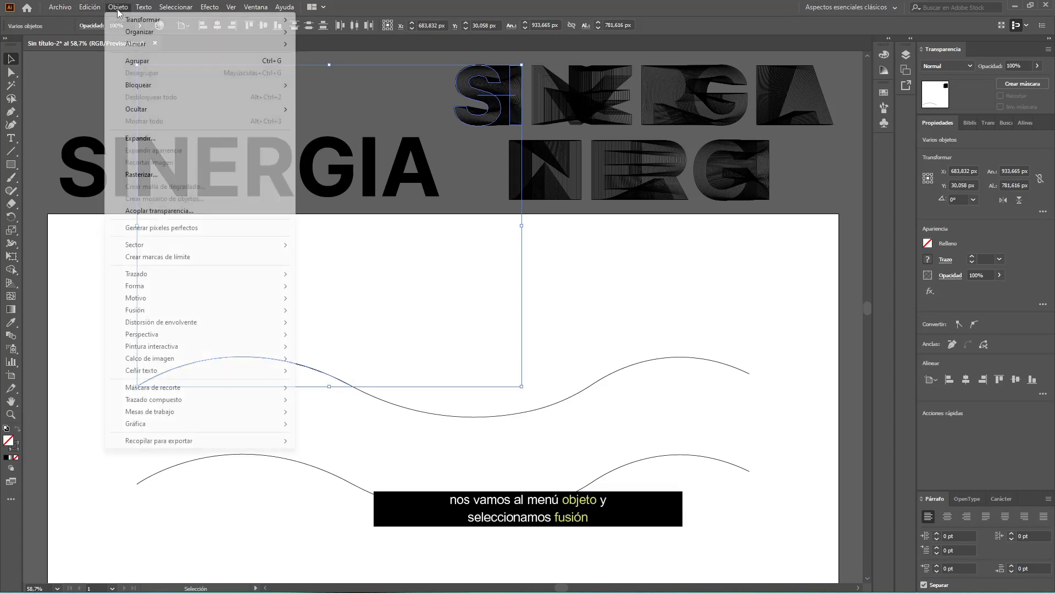
{"action": "mouse_move", "coordinate": [205, 311]}
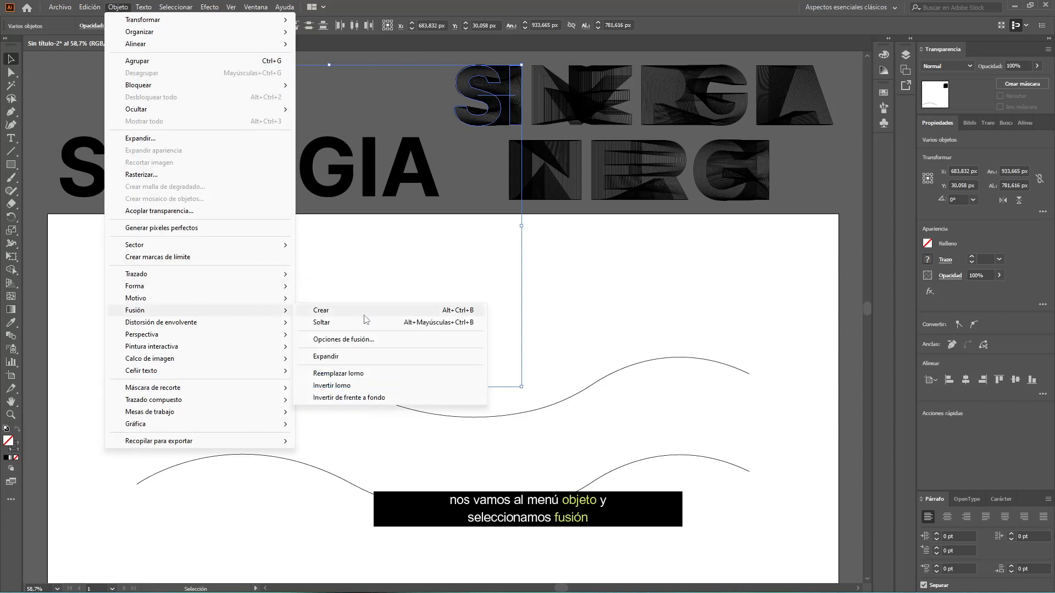
{"action": "left_click", "coordinate": [414, 376]}
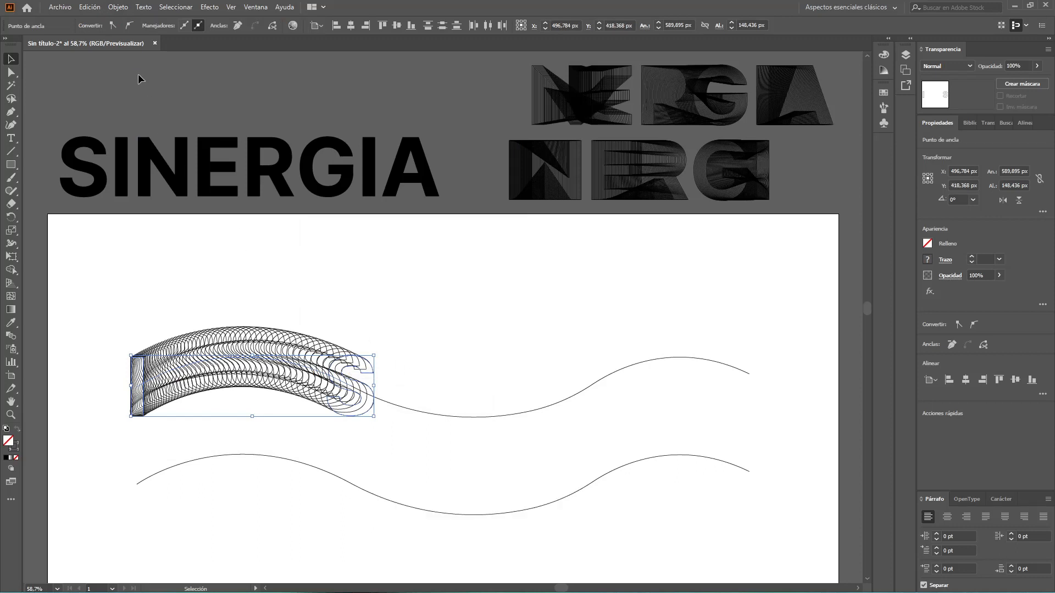
Reverse the spine of the SI blend so the S comes first on the wave, and clear the selection.
{"action": "left_click", "coordinate": [117, 11]}
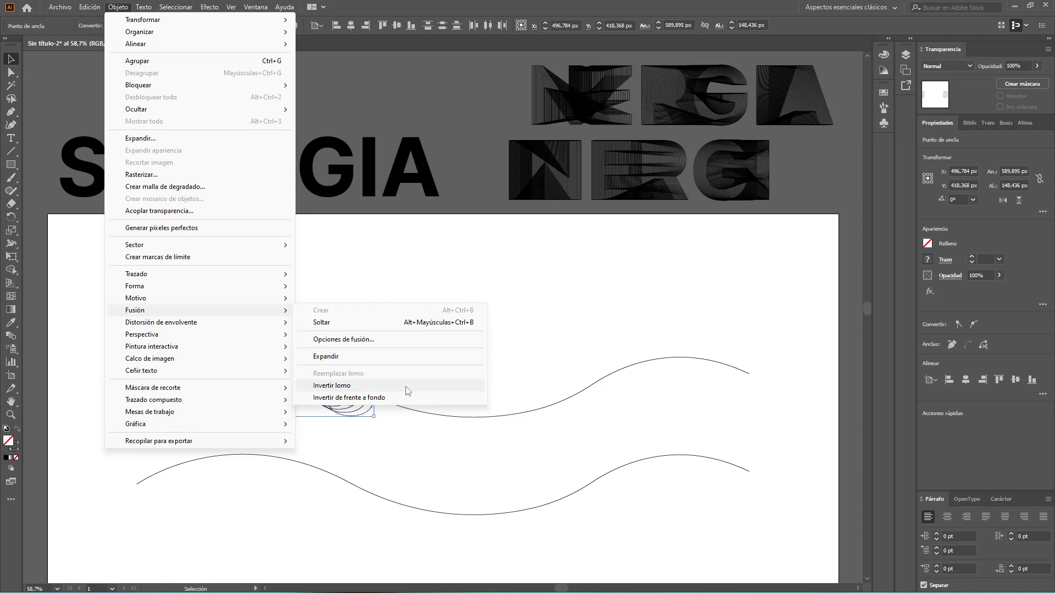
{"action": "left_click", "coordinate": [406, 386]}
{"action": "left_click", "coordinate": [406, 386]}
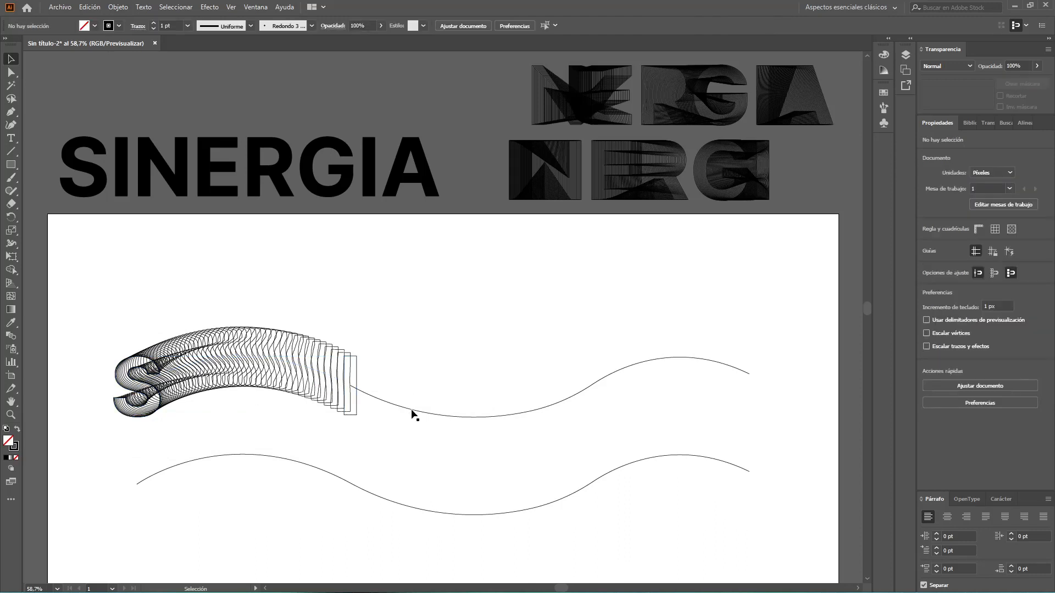
Replace the spine of the IN blend with the middle segment of the upper wave and reverse that spine.
{"action": "left_click", "coordinate": [411, 409]}
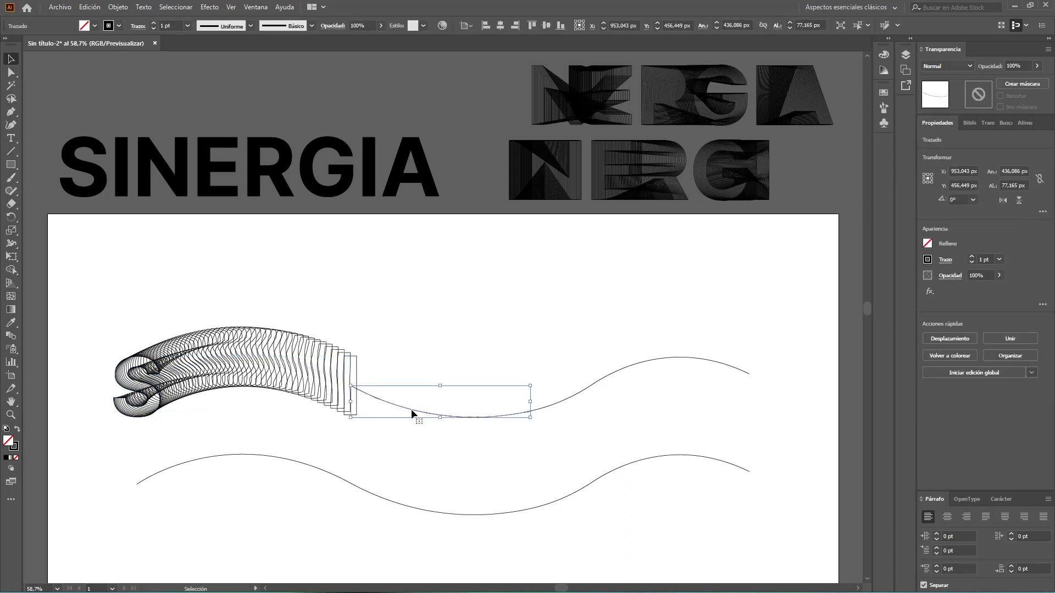
{"action": "left_click", "coordinate": [525, 189], "text": "shift"}
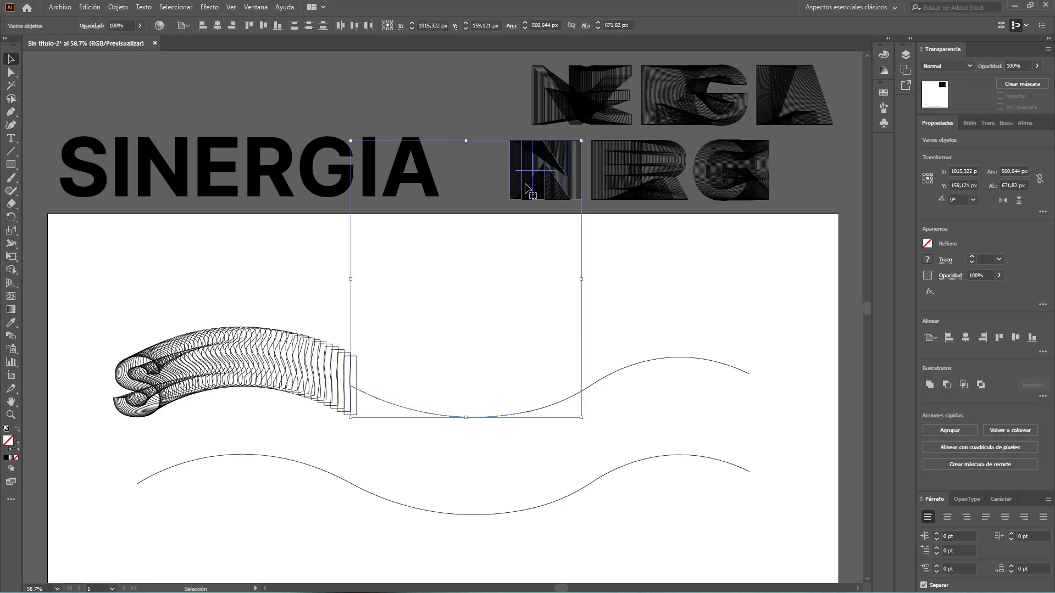
{"action": "left_click", "coordinate": [118, 7]}
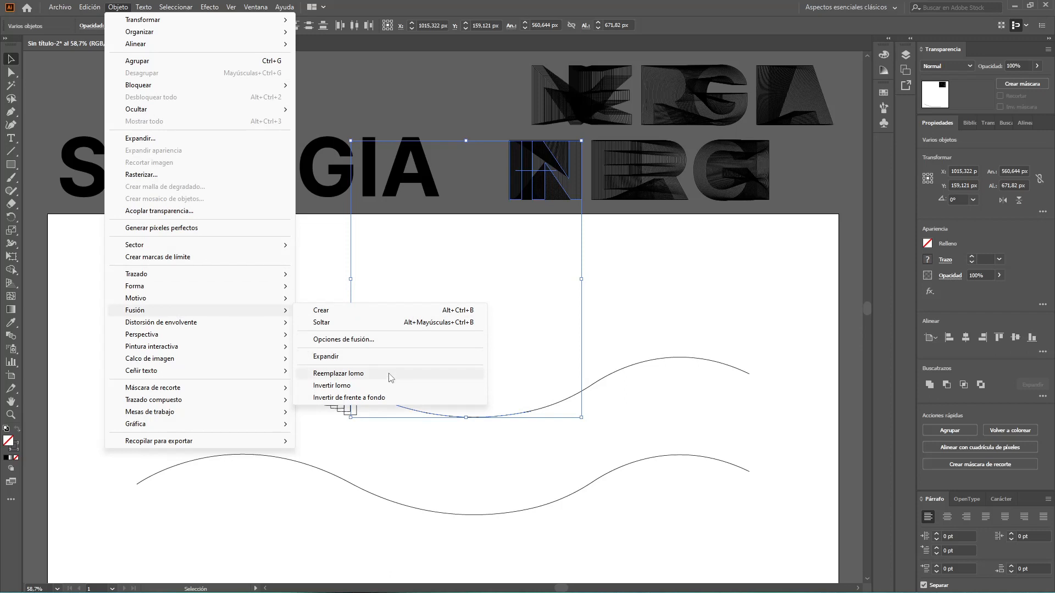
{"action": "left_click", "coordinate": [391, 375]}
{"action": "left_click", "coordinate": [119, 7]}
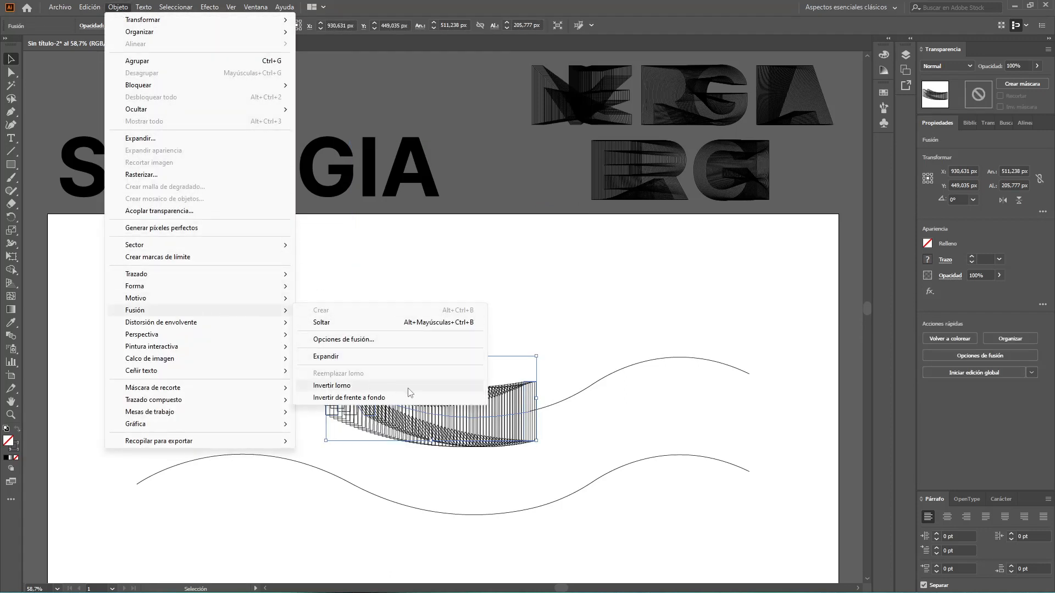
{"action": "left_click", "coordinate": [416, 388]}
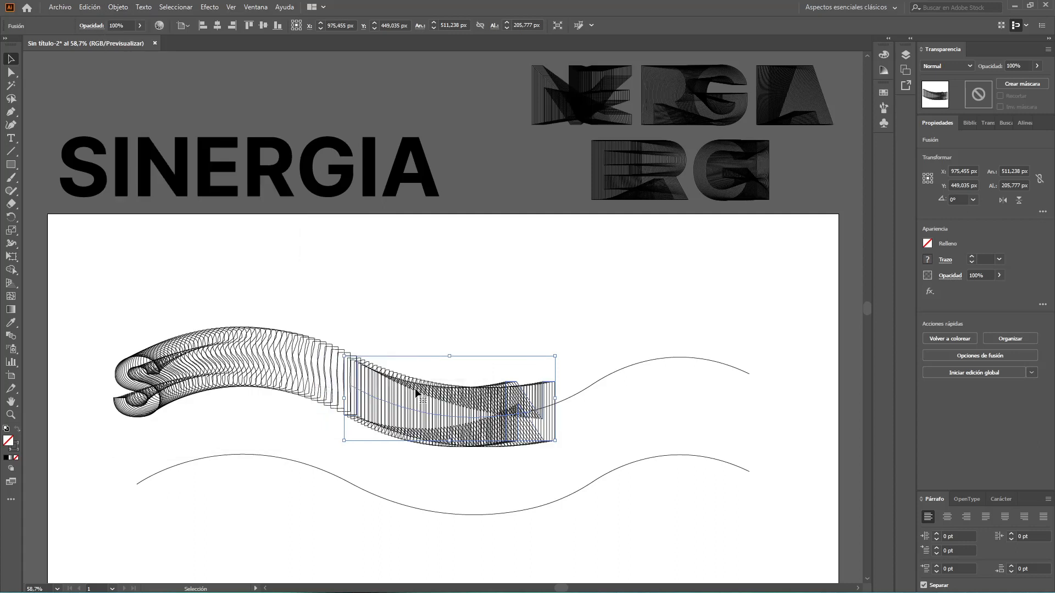
{"action": "left_click", "coordinate": [441, 295]}
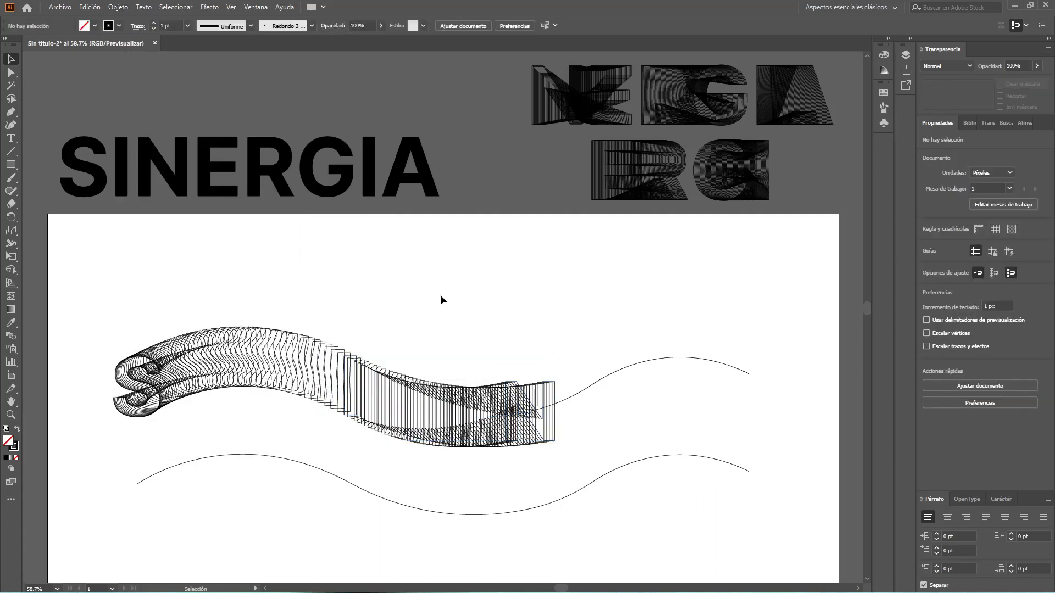
Replace the spine of the NE blend with the last segment of the upper wave.
{"action": "left_click", "coordinate": [609, 375]}
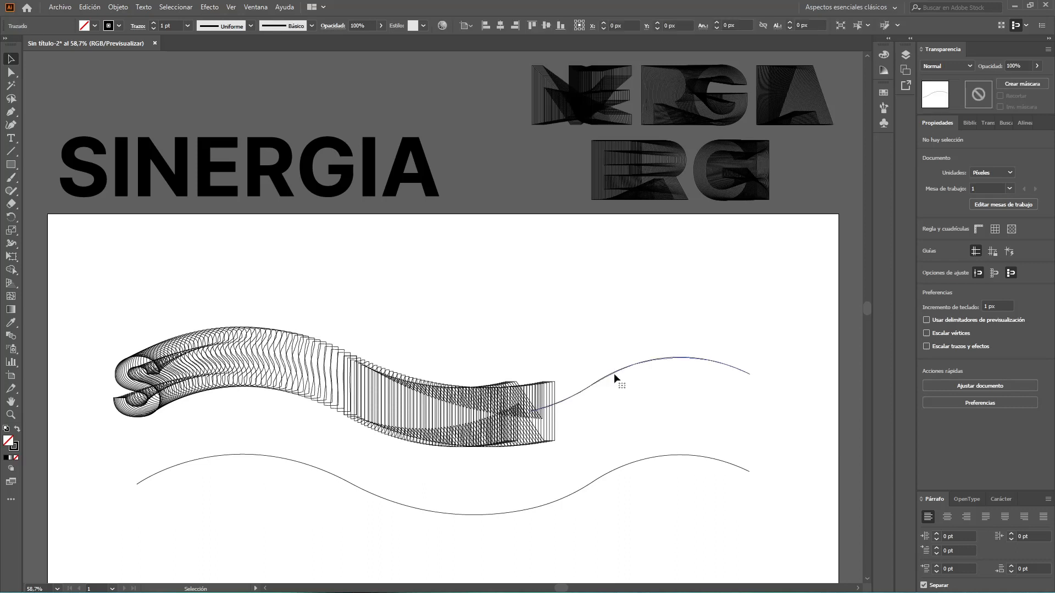
{"action": "left_click", "coordinate": [567, 106], "text": "shift"}
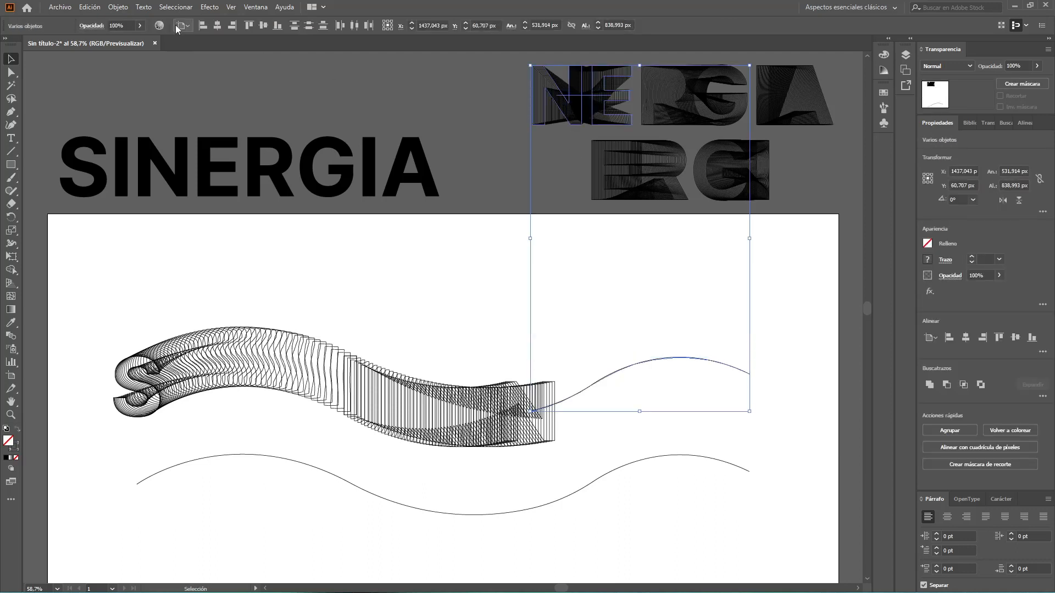
{"action": "left_click", "coordinate": [116, 6]}
{"action": "mouse_move", "coordinate": [172, 310]}
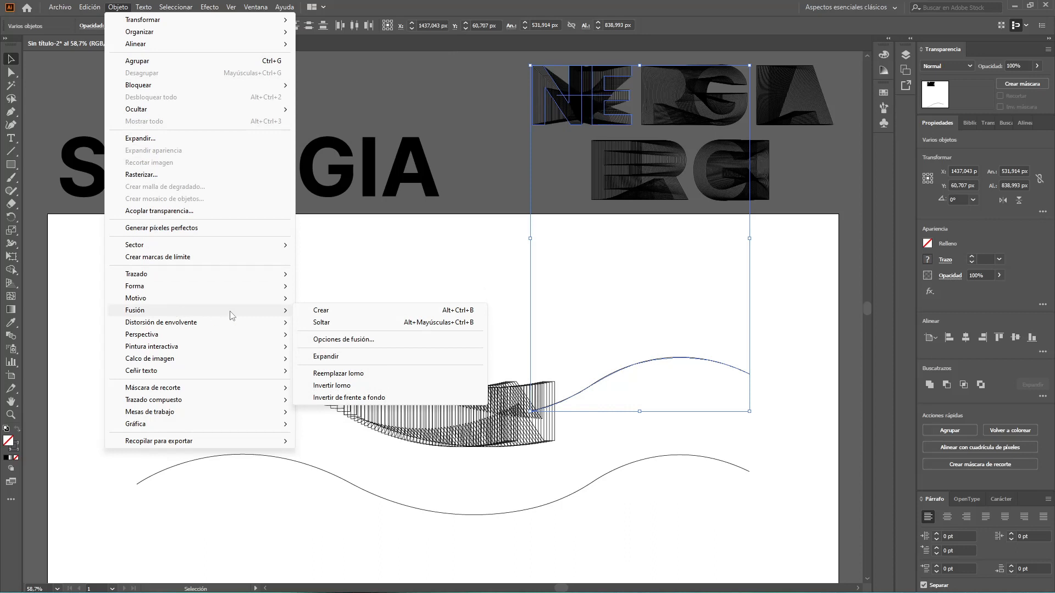
{"action": "left_click", "coordinate": [398, 374]}
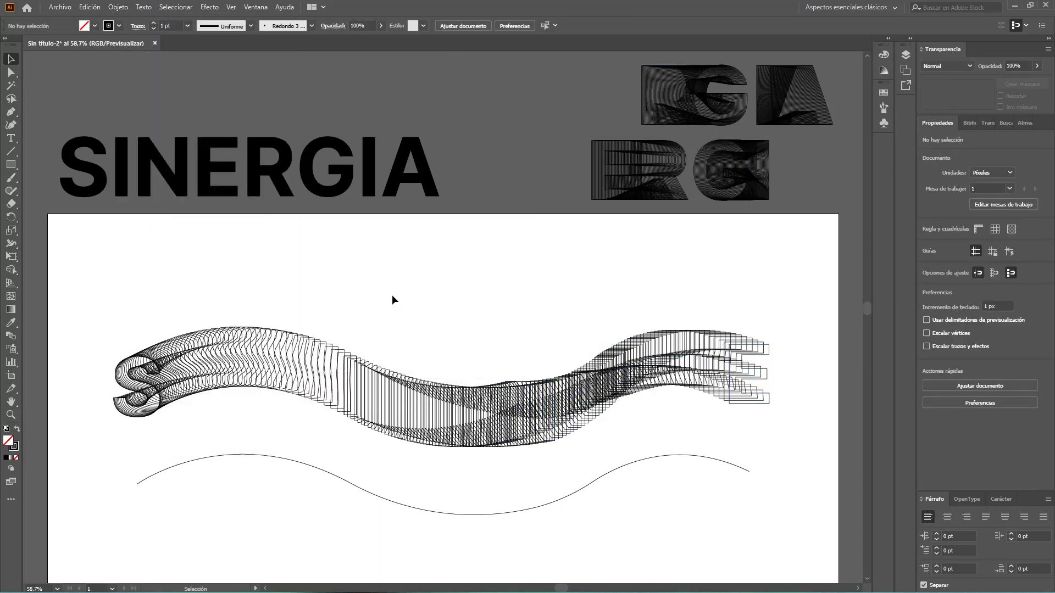
Replace the spine of the RG blend with the first segment of the lower wave and reverse that spine.
{"action": "scroll", "coordinate": [393, 299], "scroll_direction": "down", "scroll_amount": 2}
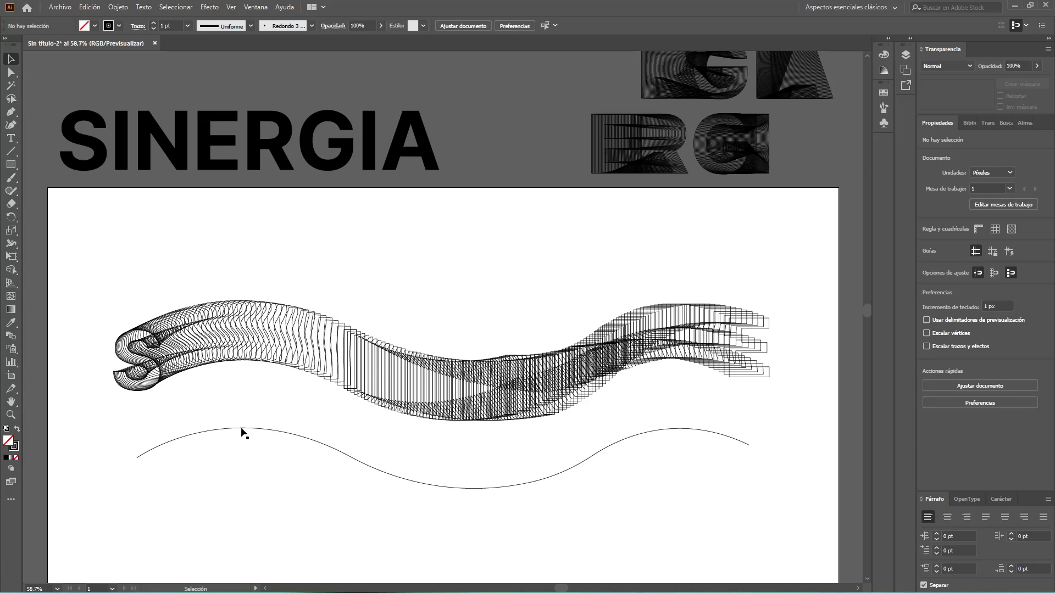
{"action": "left_click", "coordinate": [243, 428]}
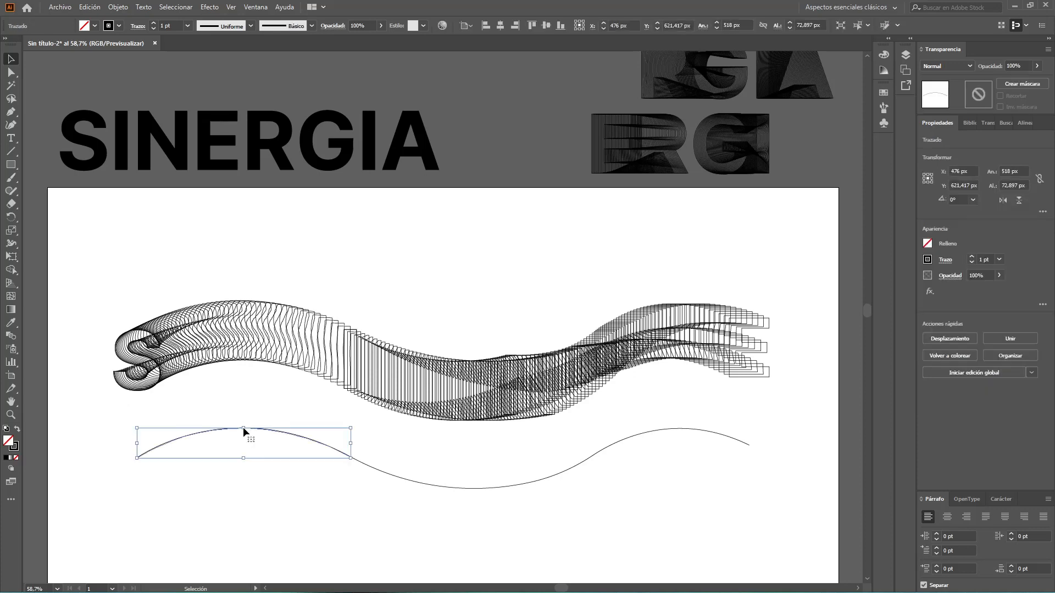
{"action": "left_click", "coordinate": [678, 77], "text": "shift"}
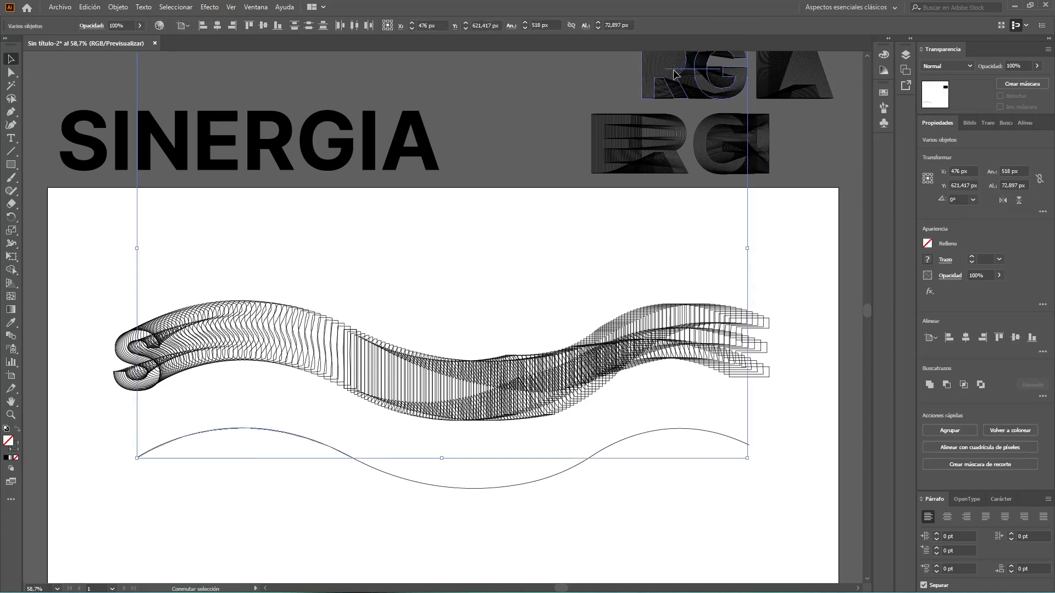
{"action": "left_click", "coordinate": [119, 8]}
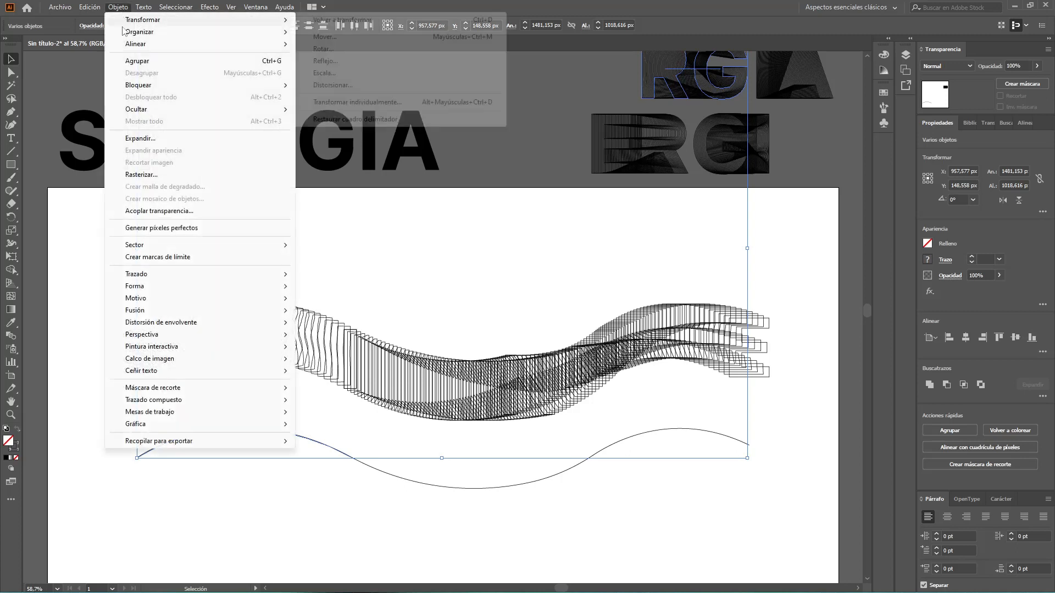
{"action": "mouse_move", "coordinate": [182, 315]}
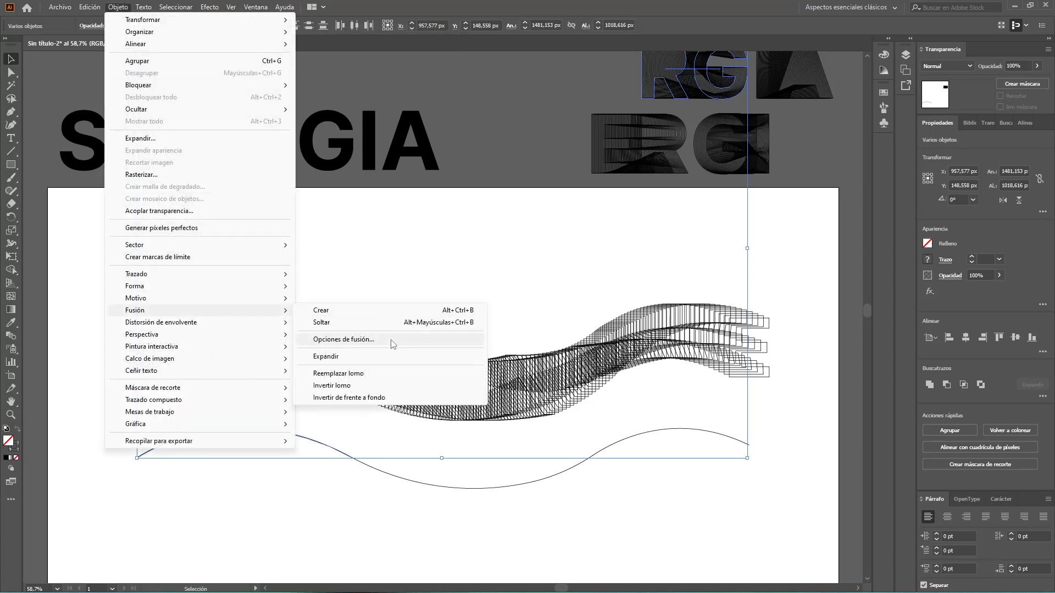
{"action": "left_click", "coordinate": [398, 375]}
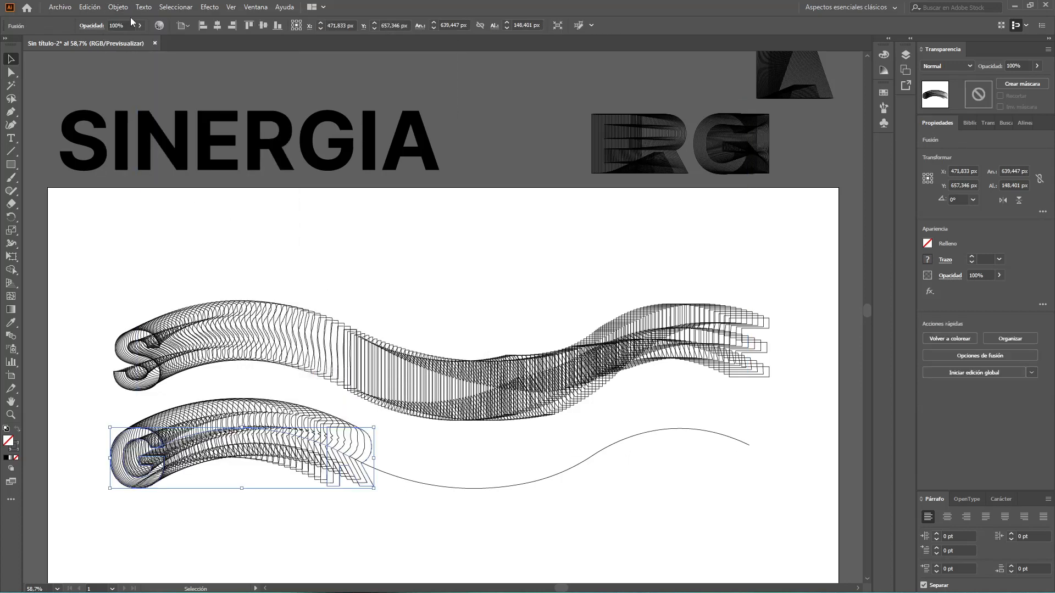
{"action": "left_click", "coordinate": [118, 8]}
{"action": "mouse_move", "coordinate": [205, 311]}
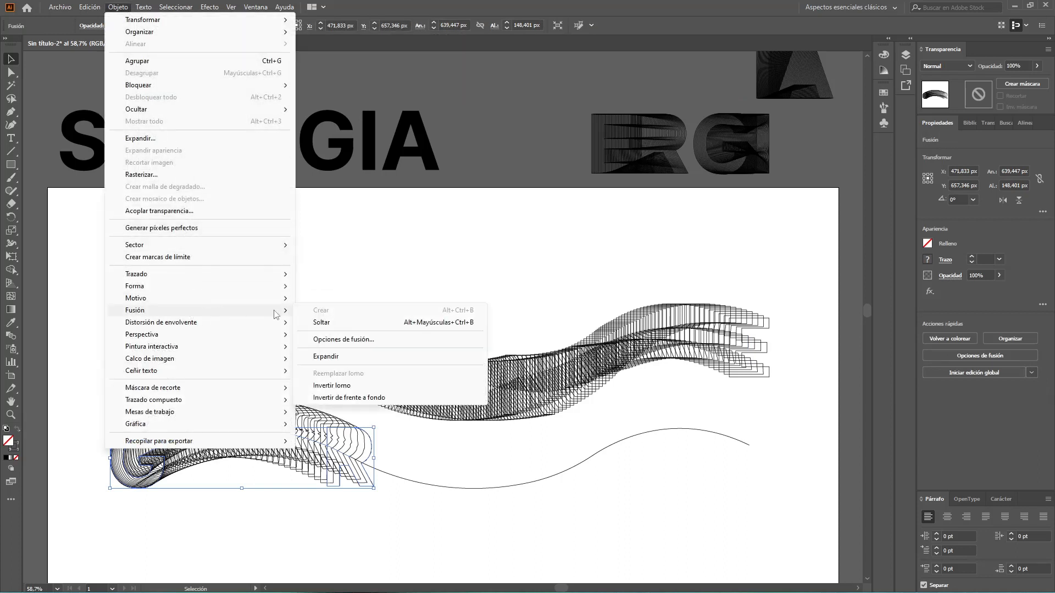
{"action": "left_click", "coordinate": [408, 389]}
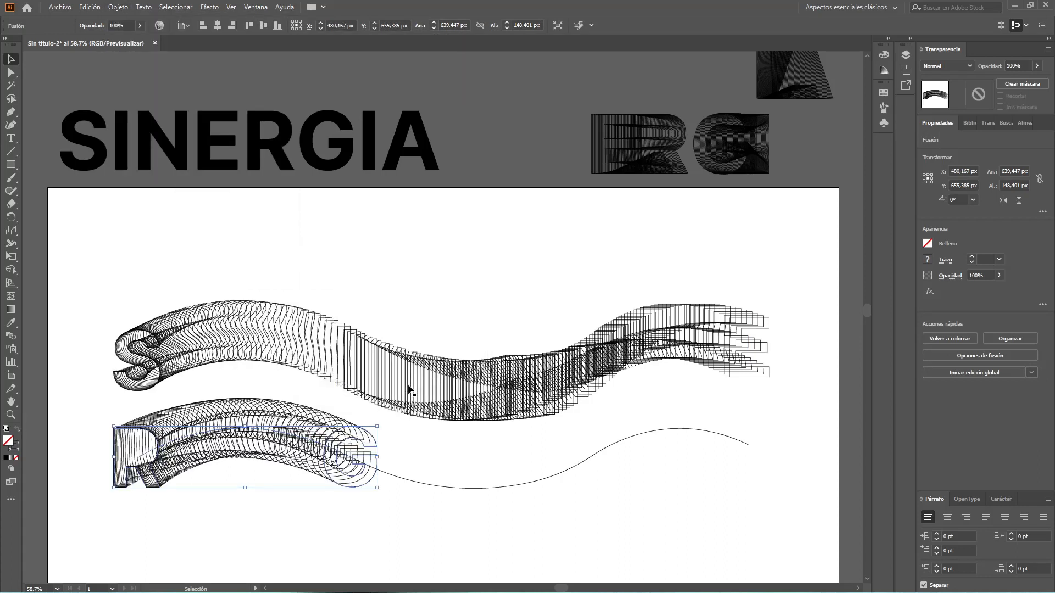
Replace the spine of the GI blend with the middle segment of the lower wave.
{"action": "left_click", "coordinate": [429, 484]}
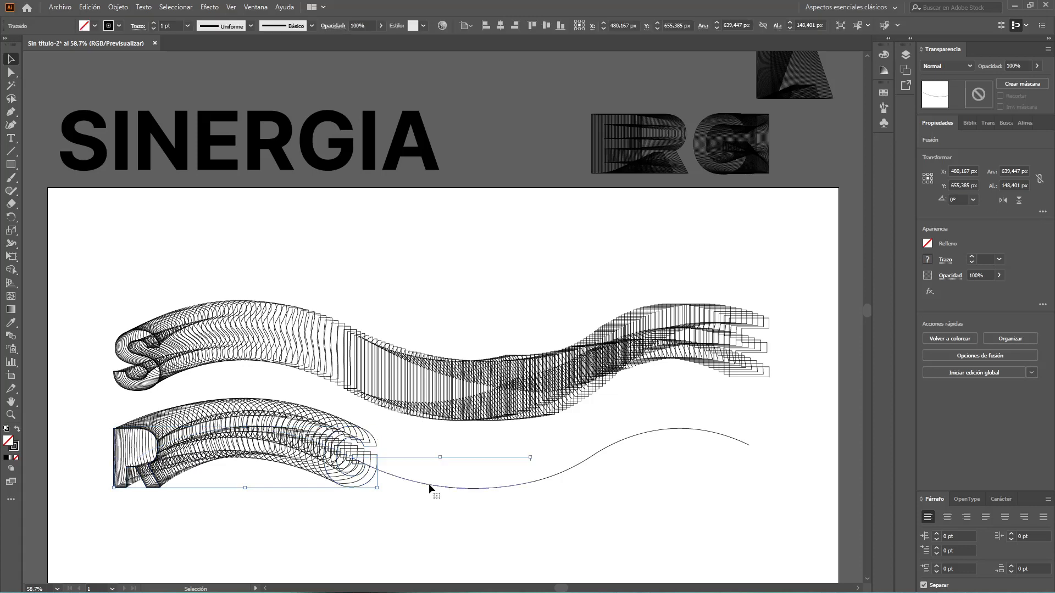
{"action": "left_click", "coordinate": [720, 160], "text": "shift"}
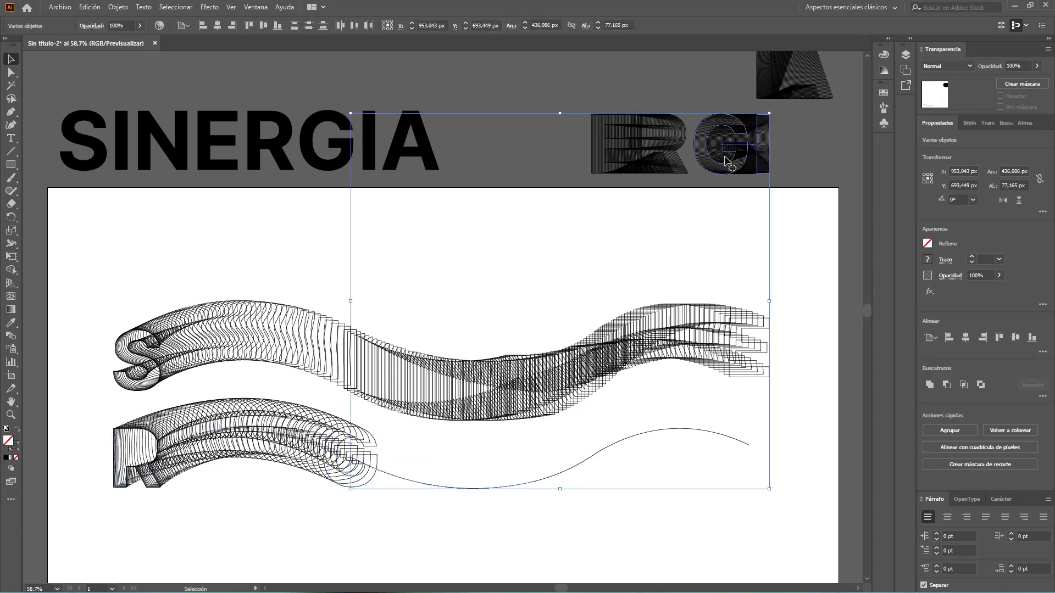
{"action": "left_click", "coordinate": [117, 7]}
{"action": "mouse_move", "coordinate": [264, 310]}
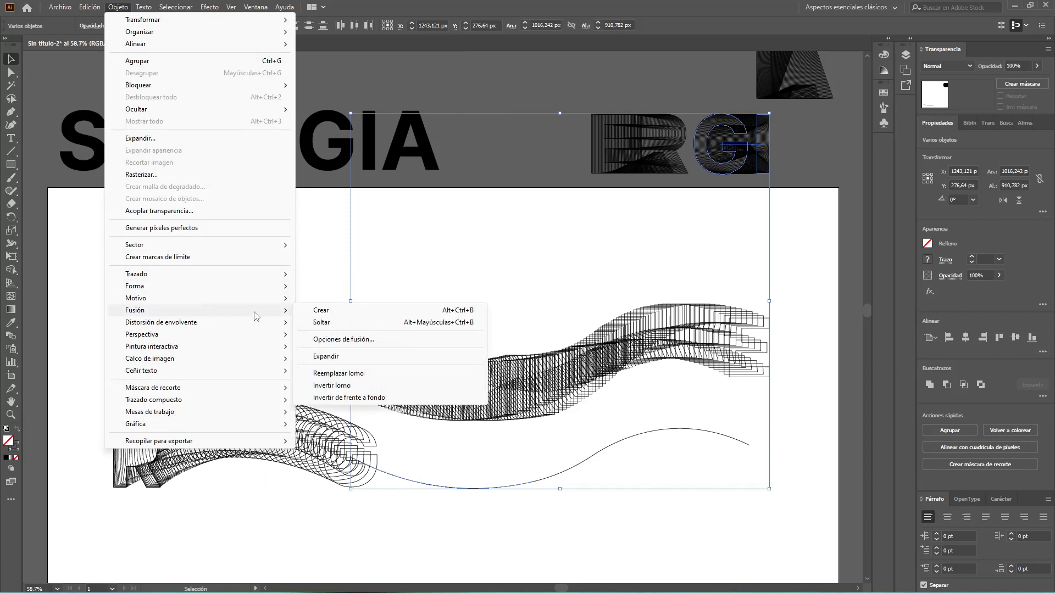
{"action": "left_click", "coordinate": [404, 376]}
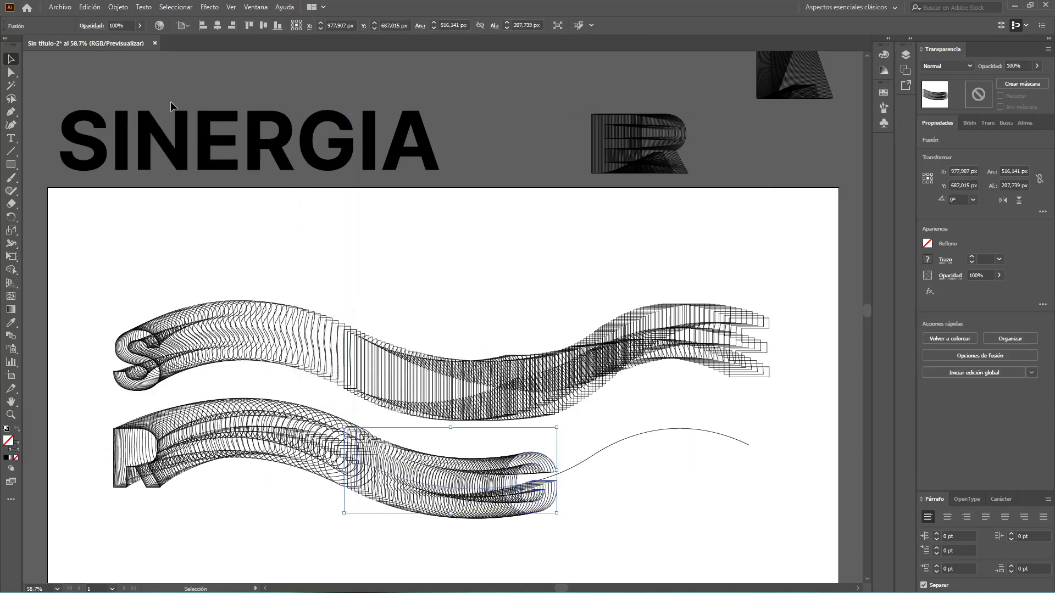
Reverse the spine of the GI blend on the middle segment of the lower wave.
{"action": "left_click", "coordinate": [126, 10]}
{"action": "mouse_move", "coordinate": [192, 314]}
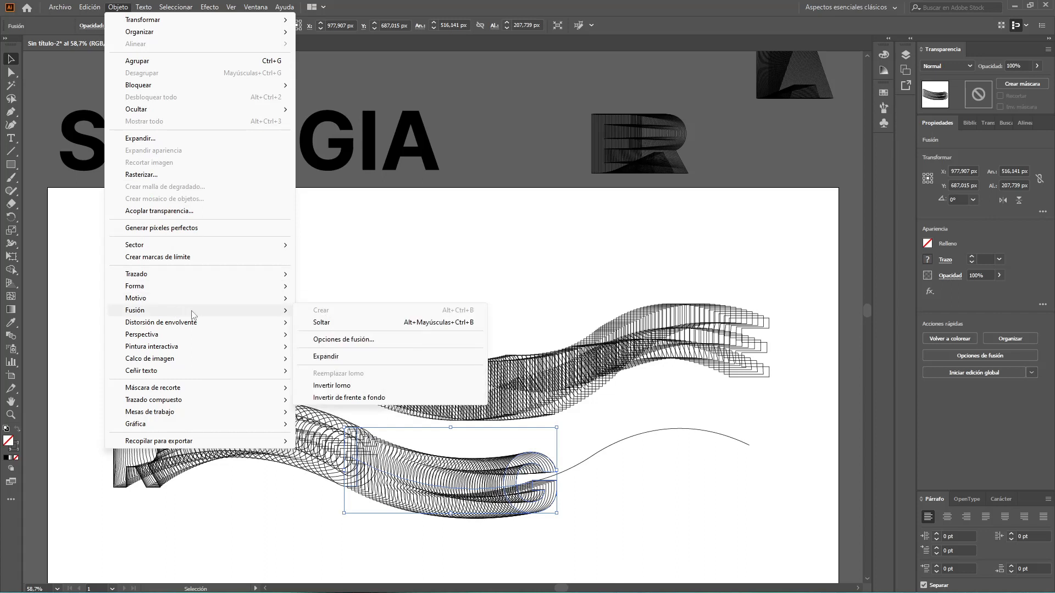
{"action": "left_click", "coordinate": [363, 385]}
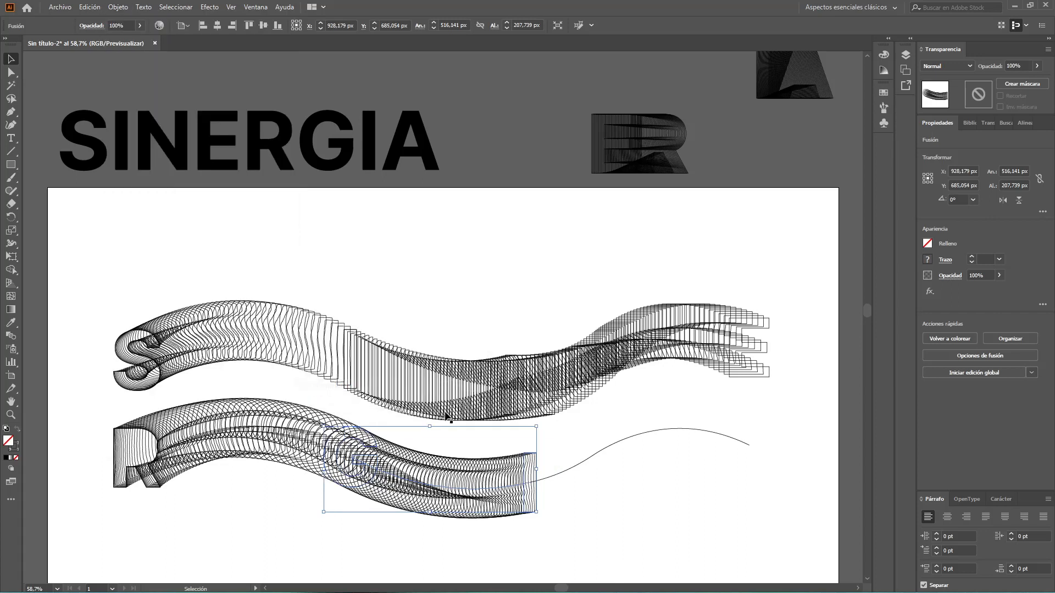
Replace the spine of the IA blend with the last segment of the lower wave and reverse that spine.
{"action": "left_click", "coordinate": [589, 459]}
{"action": "left_click", "coordinate": [790, 87], "text": "shift"}
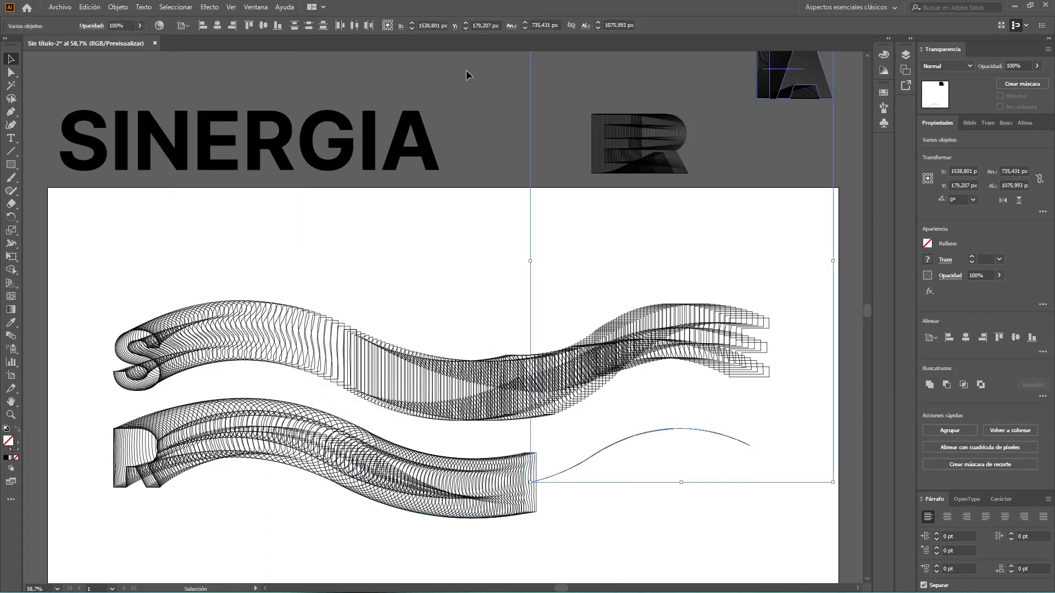
{"action": "left_click", "coordinate": [118, 6]}
{"action": "mouse_move", "coordinate": [178, 278]}
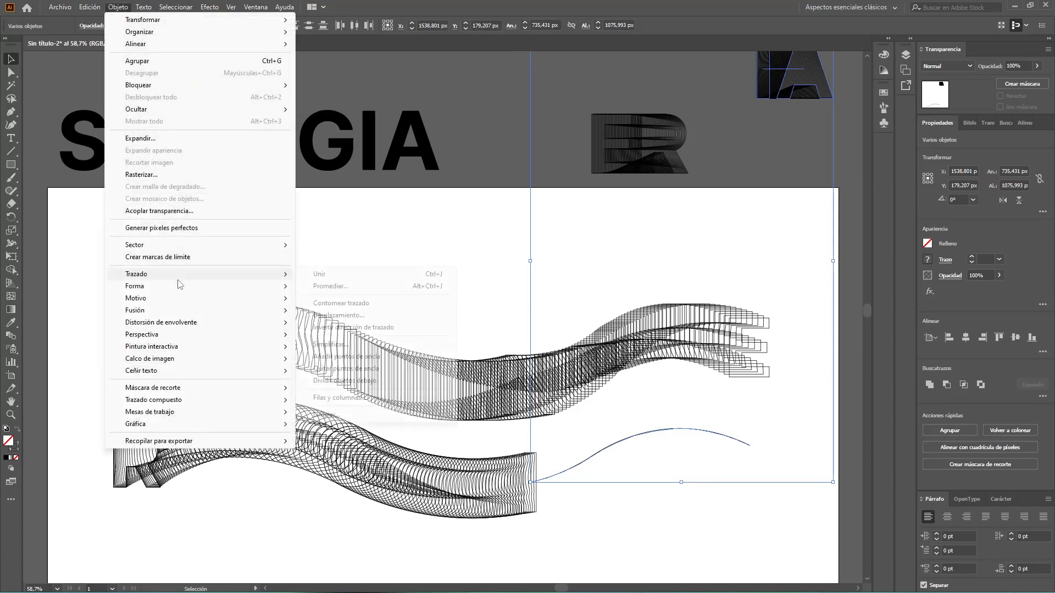
{"action": "left_click", "coordinate": [374, 374]}
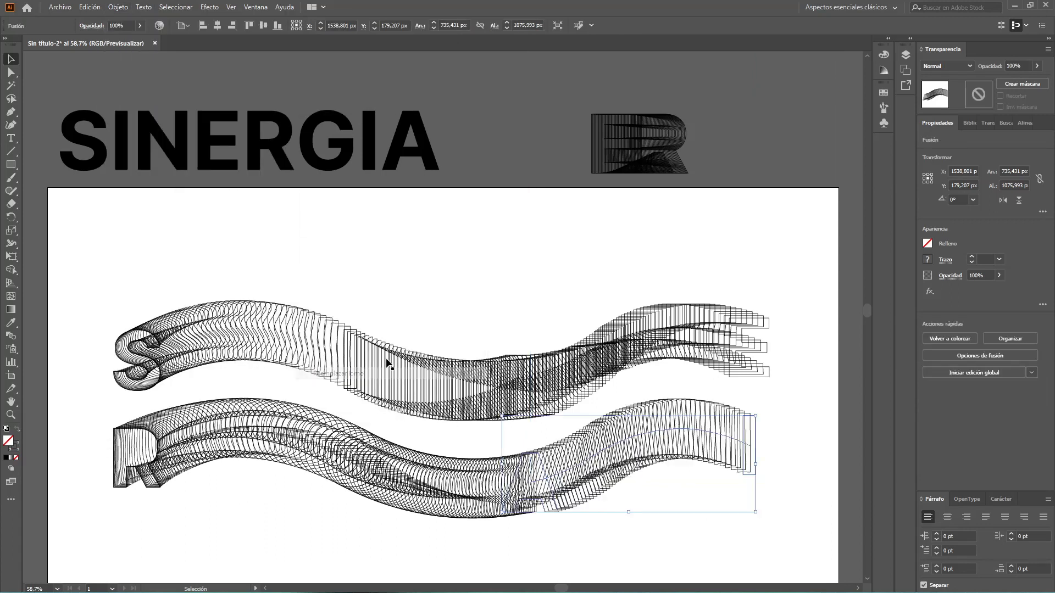
{"action": "left_click", "coordinate": [118, 6]}
{"action": "mouse_move", "coordinate": [165, 278]}
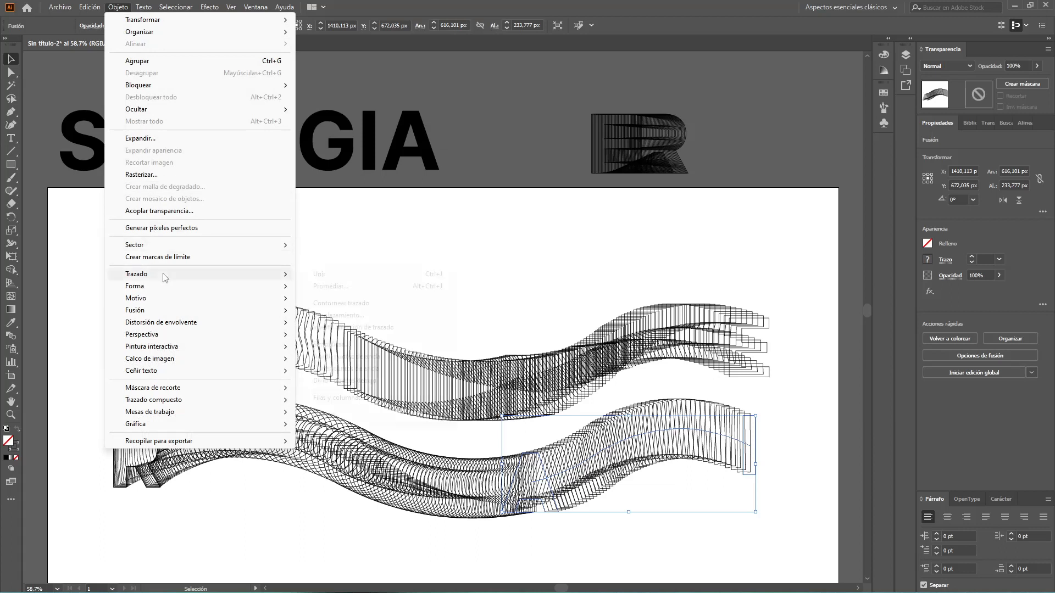
{"action": "mouse_move", "coordinate": [255, 314]}
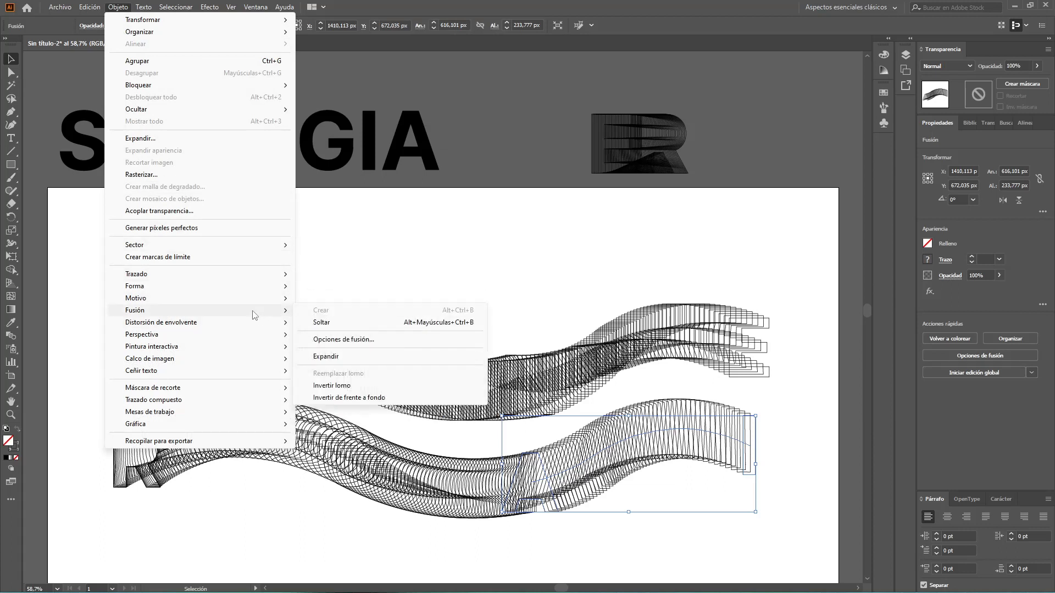
{"action": "left_click", "coordinate": [406, 386]}
Delete the unused ER blend above the artboard.
{"action": "left_click", "coordinate": [627, 160]}
{"action": "key", "text": "Delete"}
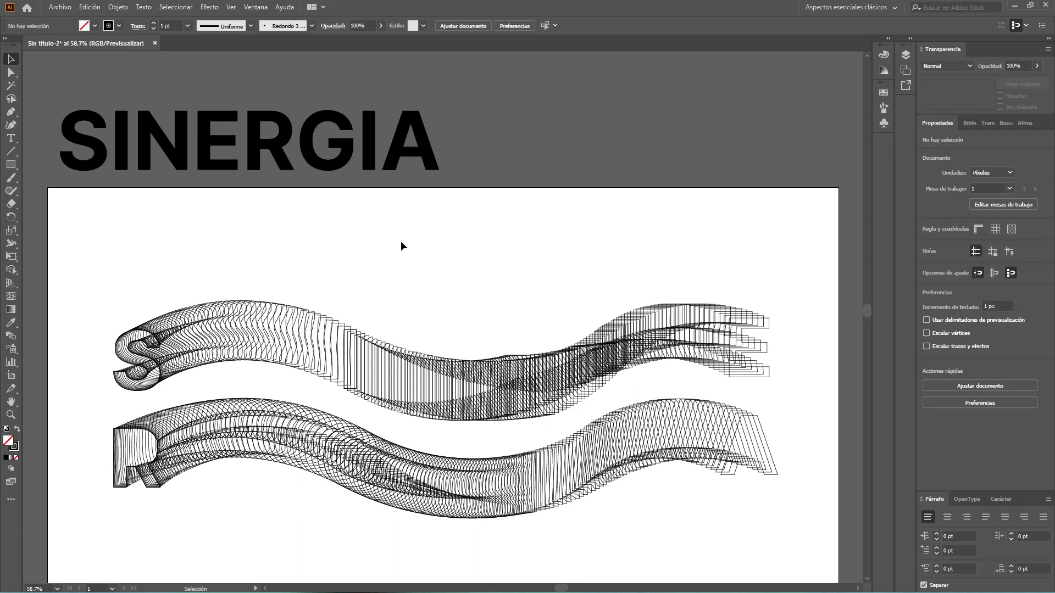
Move the solid letters S, I, N and E from the word onto their matching outlines along the upper wave blend.
{"action": "scroll", "coordinate": [401, 240], "scroll_direction": "down", "scroll_amount": 2}
{"action": "left_click_drag", "start_coordinate": [101, 102], "coordinate": [155, 323]}
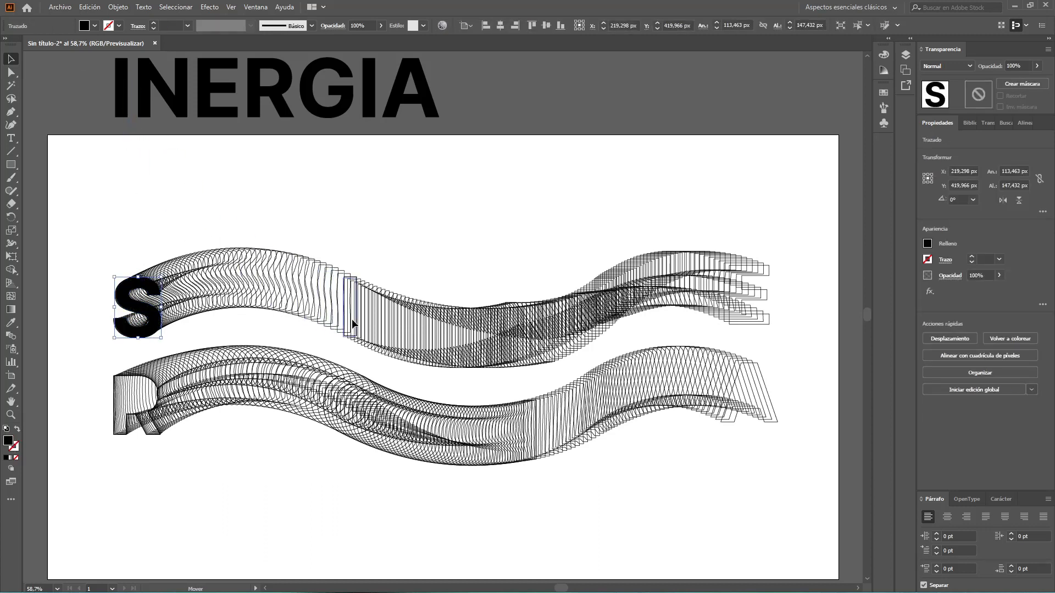
{"action": "left_click_drag", "start_coordinate": [352, 318], "coordinate": [351, 318]}
{"action": "left_click_drag", "start_coordinate": [180, 95], "coordinate": [546, 342]}
{"action": "left_click_drag", "start_coordinate": [225, 116], "coordinate": [737, 305]}
Move the solid letters R, G, I and A onto their matching outlines along the lower wave blend.
{"action": "left_click_drag", "start_coordinate": [269, 116], "coordinate": [141, 417]}
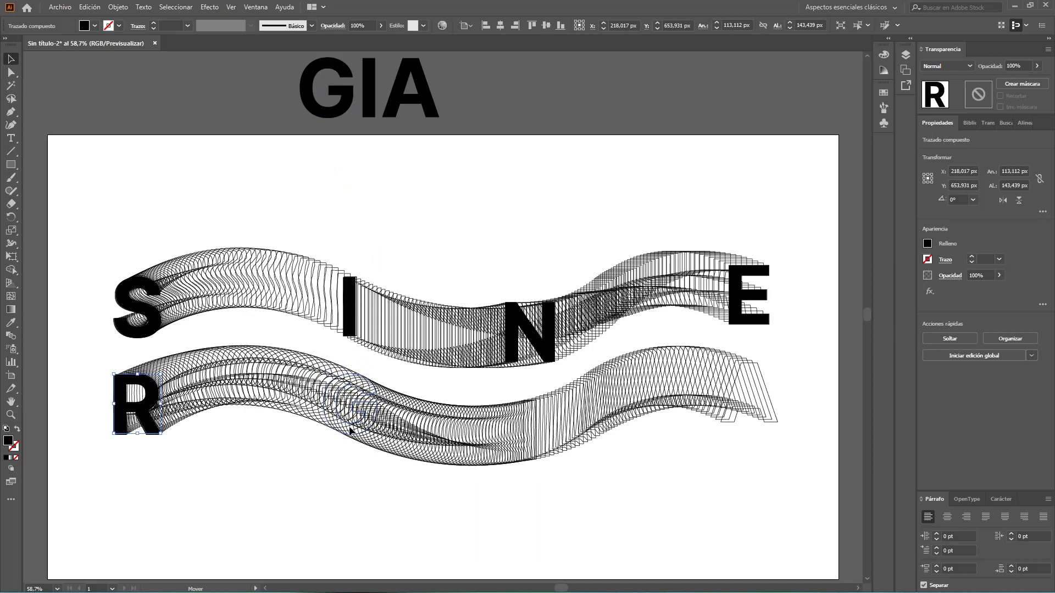
{"action": "left_click_drag", "start_coordinate": [349, 427], "coordinate": [349, 426]}
{"action": "left_click_drag", "start_coordinate": [366, 99], "coordinate": [529, 445]}
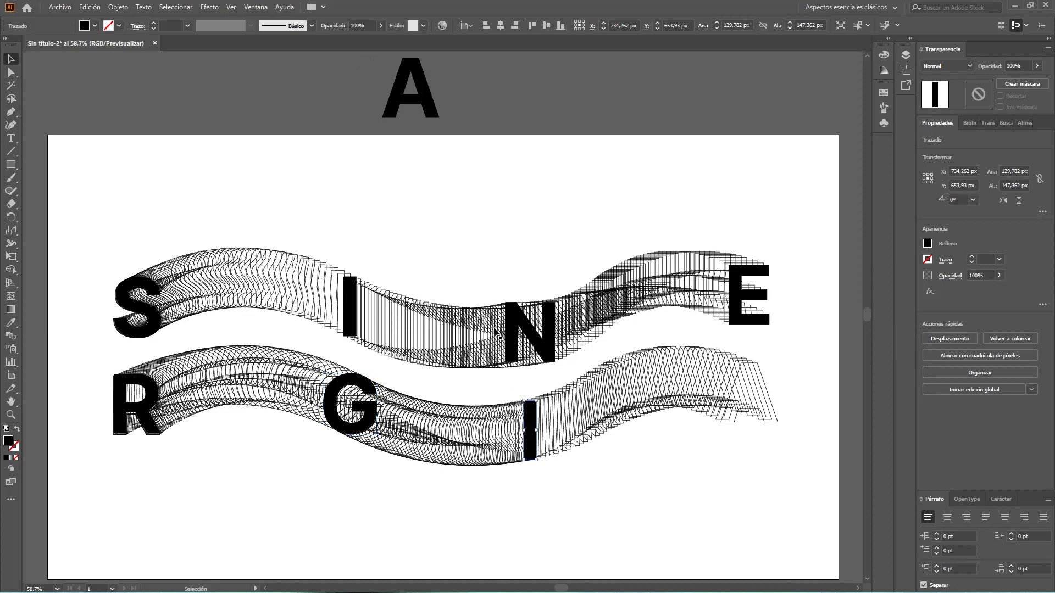
{"action": "left_click_drag", "start_coordinate": [760, 407], "coordinate": [767, 414]}
{"action": "left_click", "coordinate": [392, 244]}
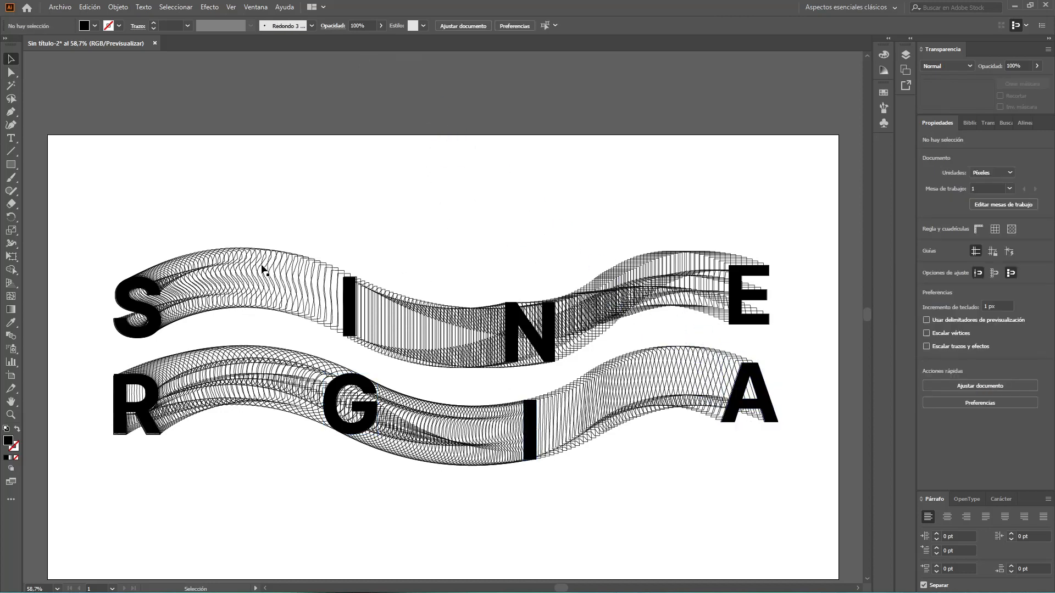
Align the solid S precisely with the first outline of the upper wave blend.
{"action": "scroll", "coordinate": [106, 313], "scroll_direction": "up", "scroll_amount": 6}
{"action": "scroll", "coordinate": [132, 302], "scroll_direction": "up", "scroll_amount": 1}
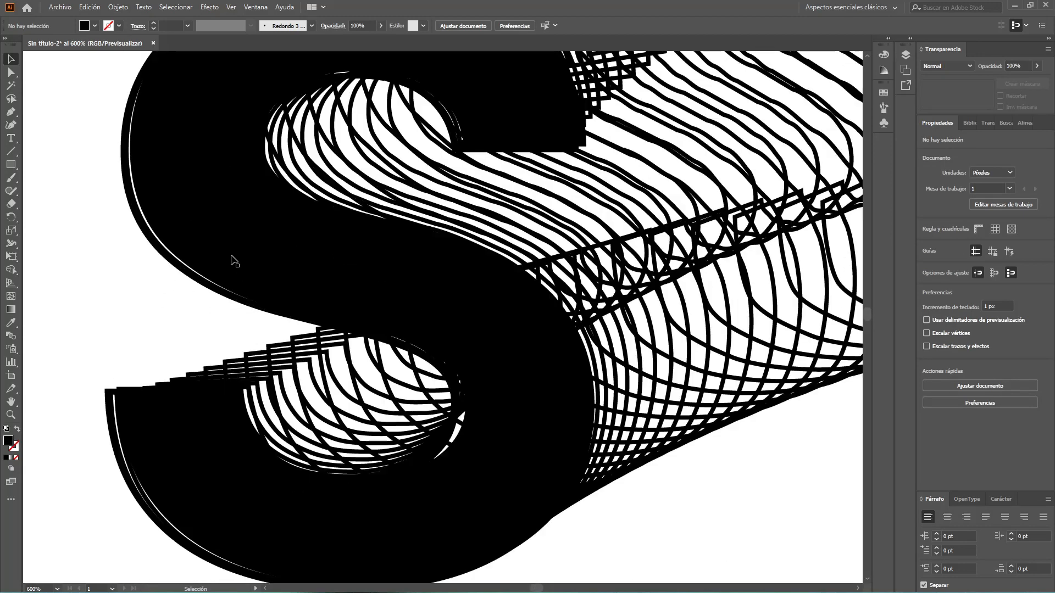
{"action": "left_click", "coordinate": [245, 245]}
{"action": "left_click_drag", "start_coordinate": [236, 252], "coordinate": [238, 252]}
{"action": "scroll", "coordinate": [238, 251], "scroll_direction": "down", "scroll_amount": 3}
{"action": "scroll", "coordinate": [439, 330], "scroll_direction": "down", "scroll_amount": 2}
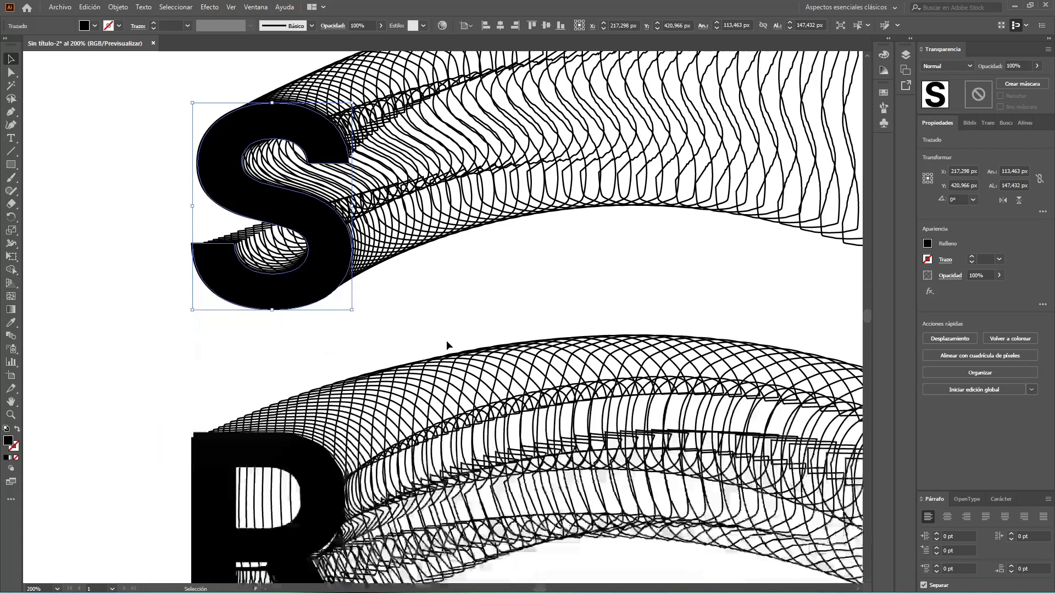
Align the solid R precisely with the first outline of the lower wave blend.
{"action": "scroll", "coordinate": [447, 342], "scroll_direction": "down", "scroll_amount": 3}
{"action": "scroll", "coordinate": [207, 485], "scroll_direction": "up", "scroll_amount": 3}
{"action": "left_click_drag", "start_coordinate": [223, 444], "coordinate": [218, 459]}
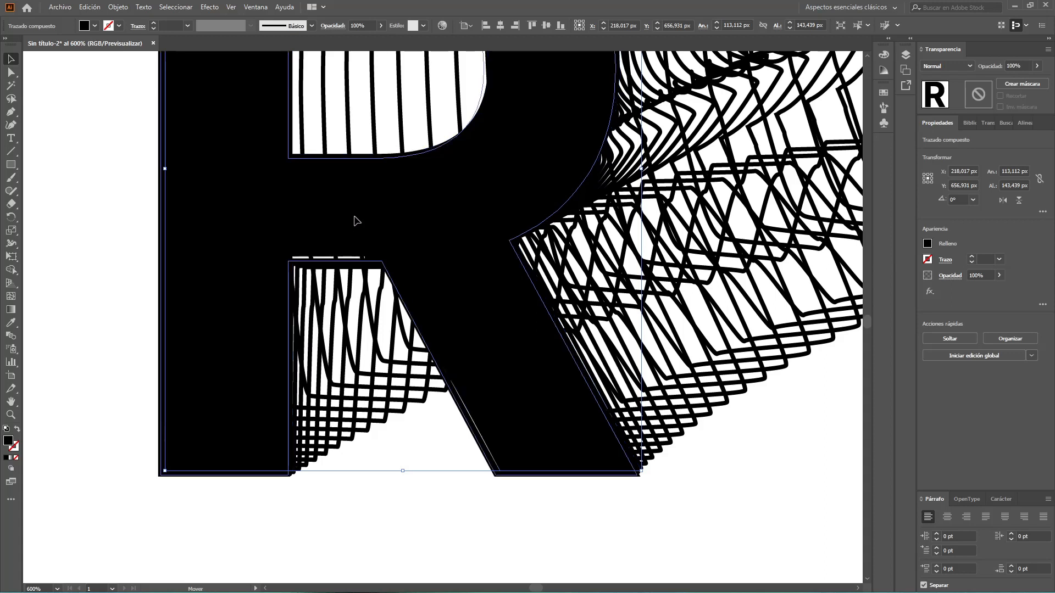
{"action": "scroll", "coordinate": [376, 339], "scroll_direction": "down", "scroll_amount": 2}
{"action": "left_click", "coordinate": [576, 420]}
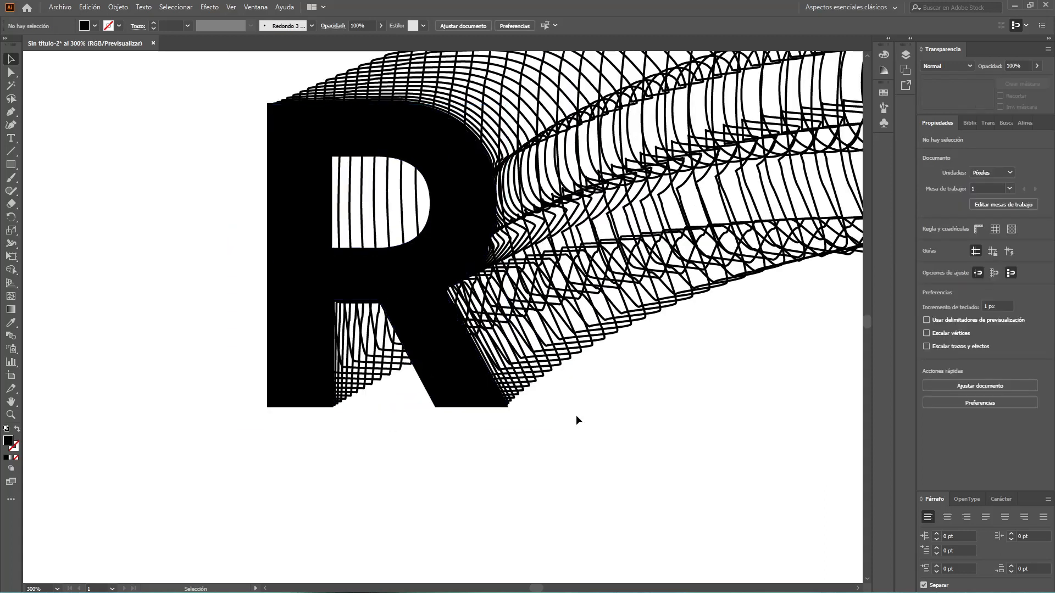
{"action": "scroll", "coordinate": [576, 419], "scroll_direction": "down", "scroll_amount": 1}
Nudge the solid G into exact alignment with its outline in the lower wave blend.
{"action": "left_click_drag", "start_coordinate": [539, 589], "coordinate": [555, 589]}
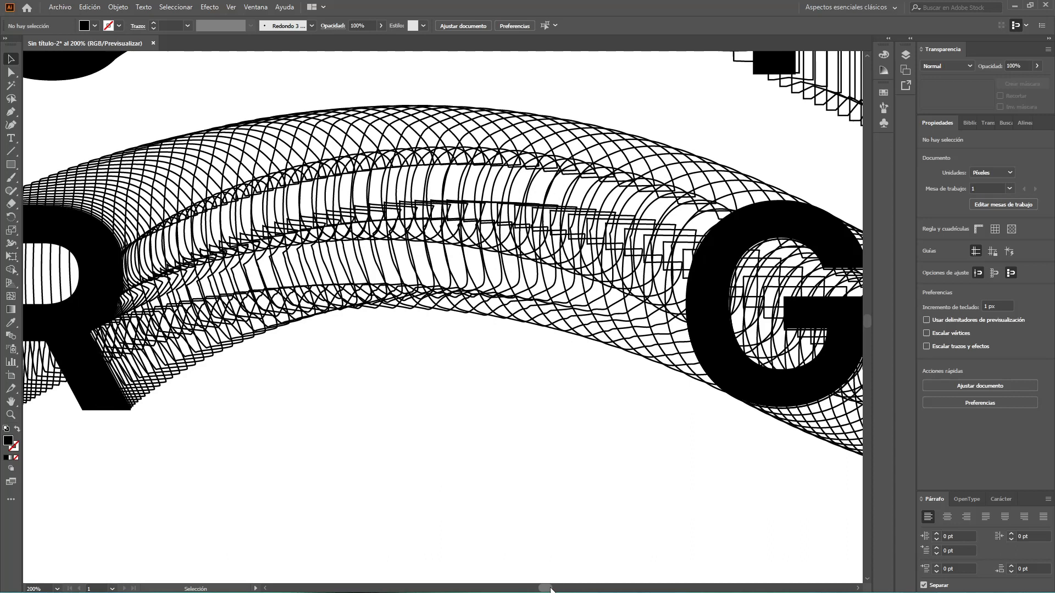
{"action": "scroll", "coordinate": [562, 396], "scroll_direction": "up", "scroll_amount": 1}
{"action": "scroll", "coordinate": [563, 387], "scroll_direction": "up", "scroll_amount": 1}
{"action": "left_click", "coordinate": [562, 387]}
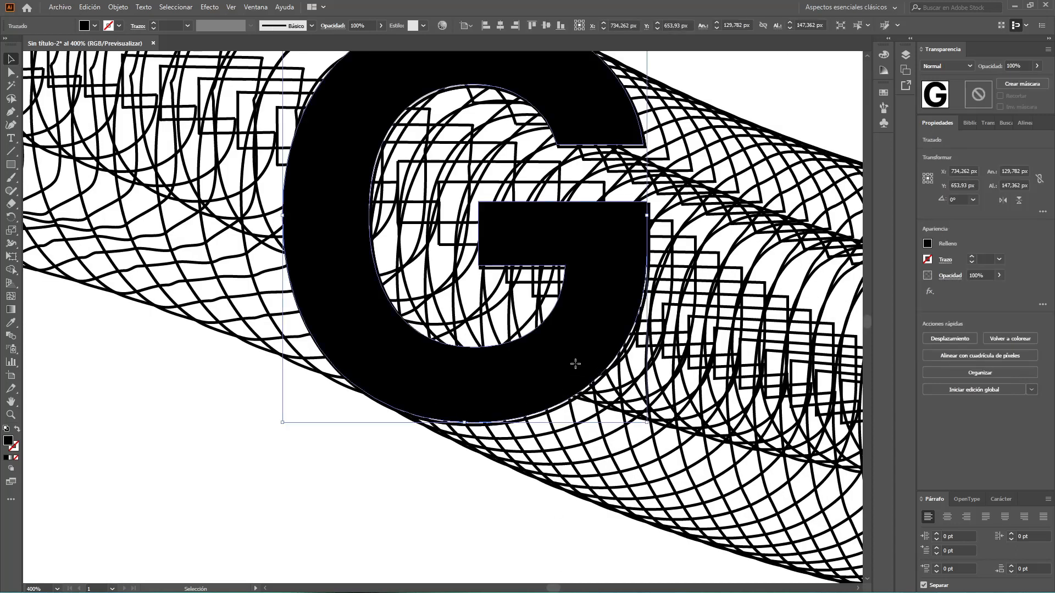
{"action": "scroll", "coordinate": [593, 341], "scroll_direction": "up", "scroll_amount": 3}
{"action": "scroll", "coordinate": [592, 340], "scroll_direction": "up", "scroll_amount": 3}
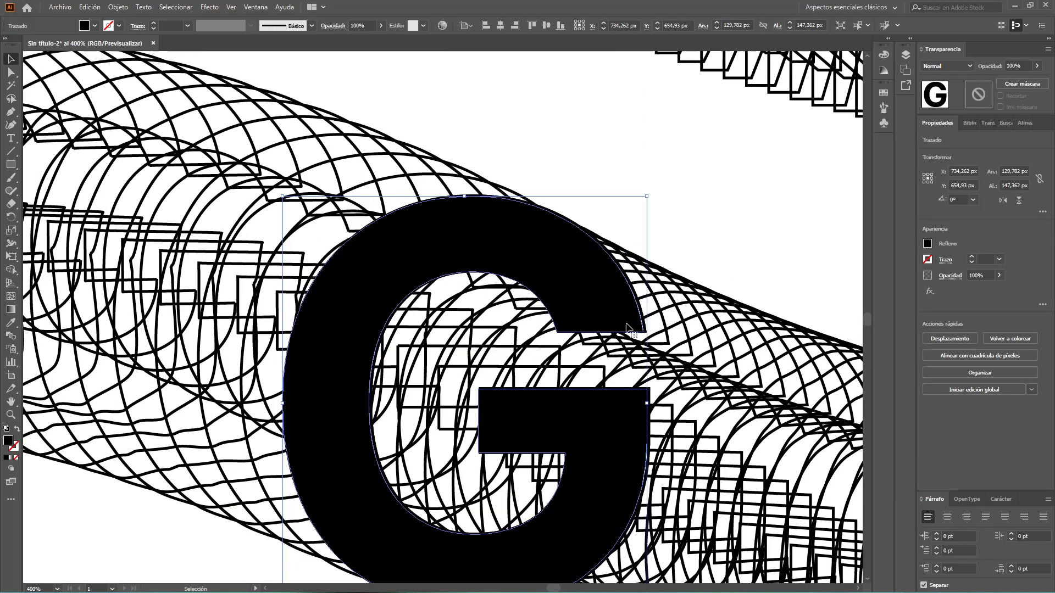
Align the solid I of the upper wave precisely with its blend outline.
{"action": "scroll", "coordinate": [872, 315], "scroll_direction": "up", "scroll_amount": 10}
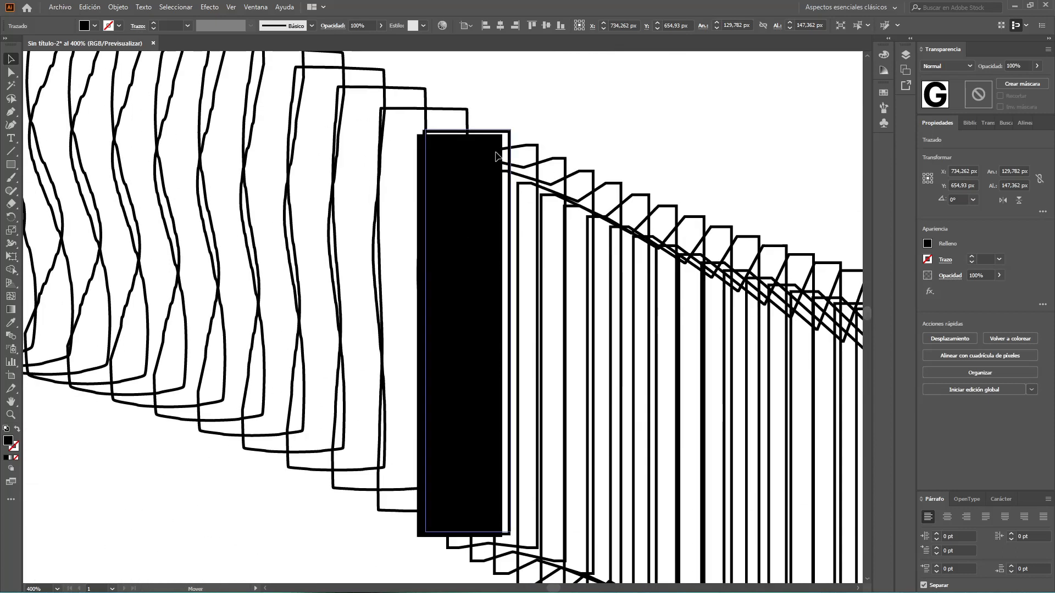
{"action": "left_click", "coordinate": [497, 160]}
{"action": "scroll", "coordinate": [469, 141], "scroll_direction": "up", "scroll_amount": 4}
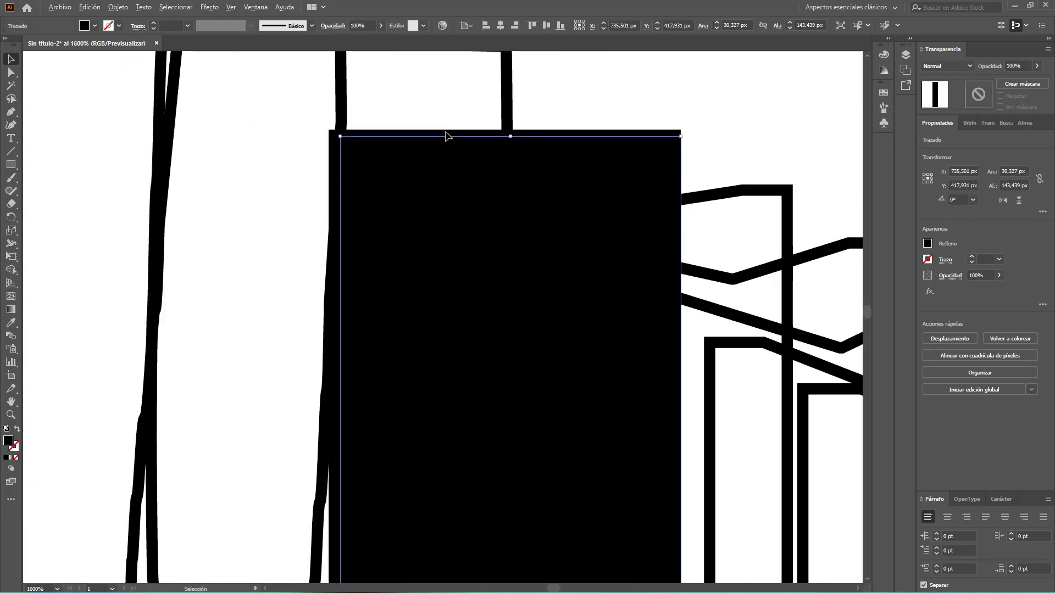
{"action": "left_click_drag", "start_coordinate": [426, 160], "coordinate": [427, 161]}
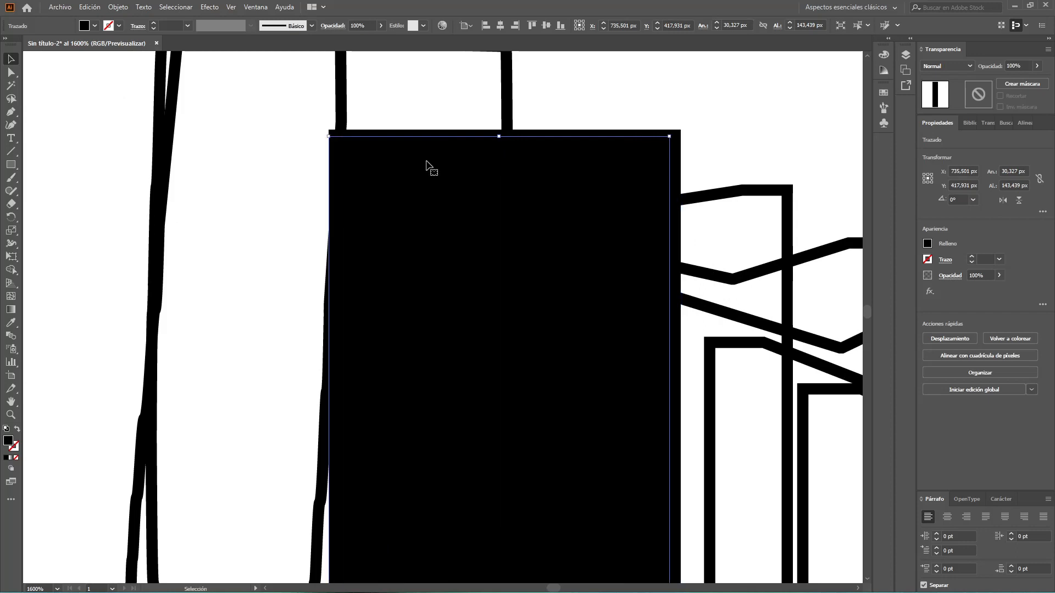
{"action": "scroll", "coordinate": [471, 232], "scroll_direction": "down", "scroll_amount": 8}
{"action": "left_click", "coordinate": [554, 204]}
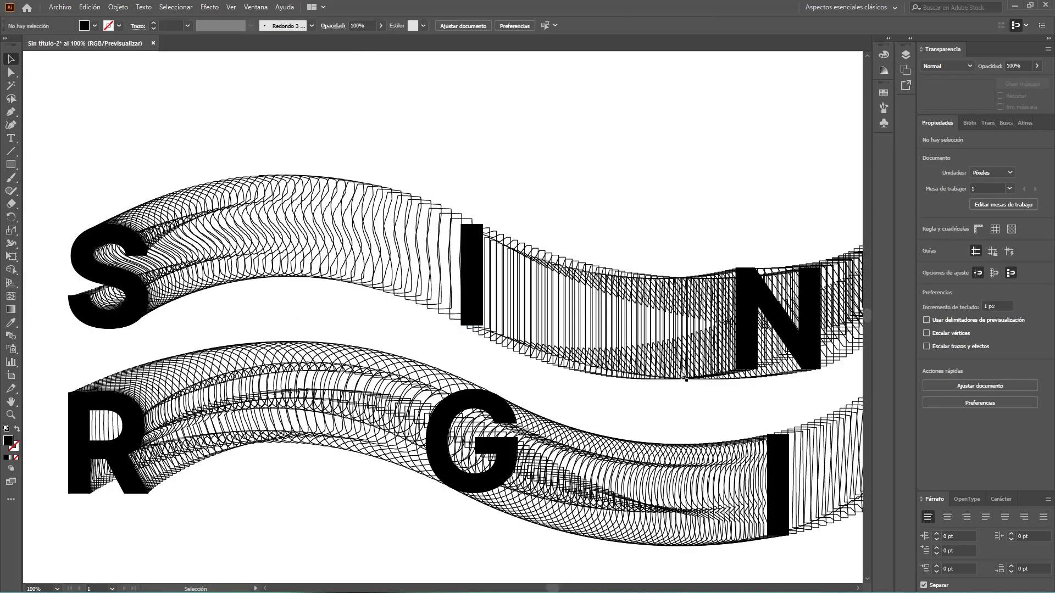
Align the solid N precisely with its outline in the upper wave blend.
{"action": "scroll", "coordinate": [659, 373], "scroll_direction": "right", "scroll_amount": 6}
{"action": "scroll", "coordinate": [604, 373], "scroll_direction": "up", "scroll_amount": 4}
{"action": "scroll", "coordinate": [538, 328], "scroll_direction": "up", "scroll_amount": 2}
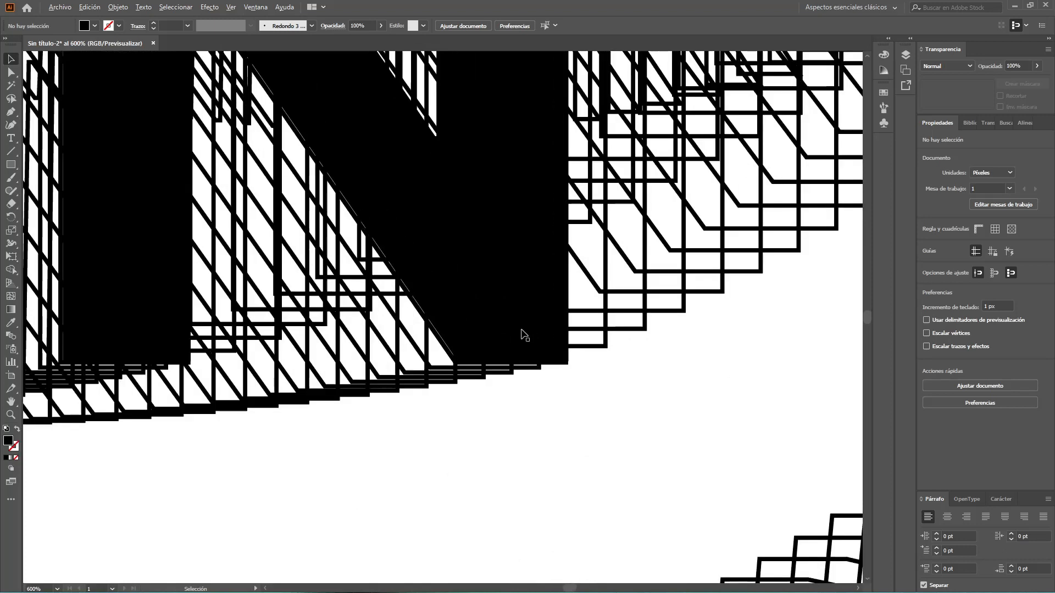
{"action": "left_click", "coordinate": [523, 313]}
{"action": "left_click_drag", "start_coordinate": [523, 314], "coordinate": [527, 318]}
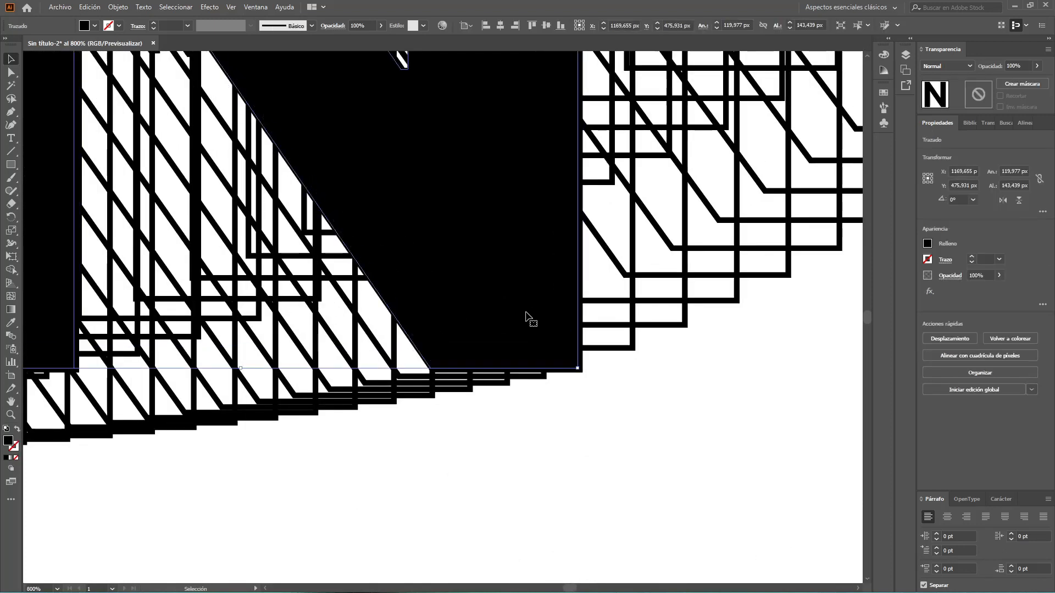
Align the solid I of the lower wave precisely with its blend outline.
{"action": "scroll", "coordinate": [528, 321], "scroll_direction": "down", "scroll_amount": 4}
{"action": "scroll", "coordinate": [500, 406], "scroll_direction": "down", "scroll_amount": 3}
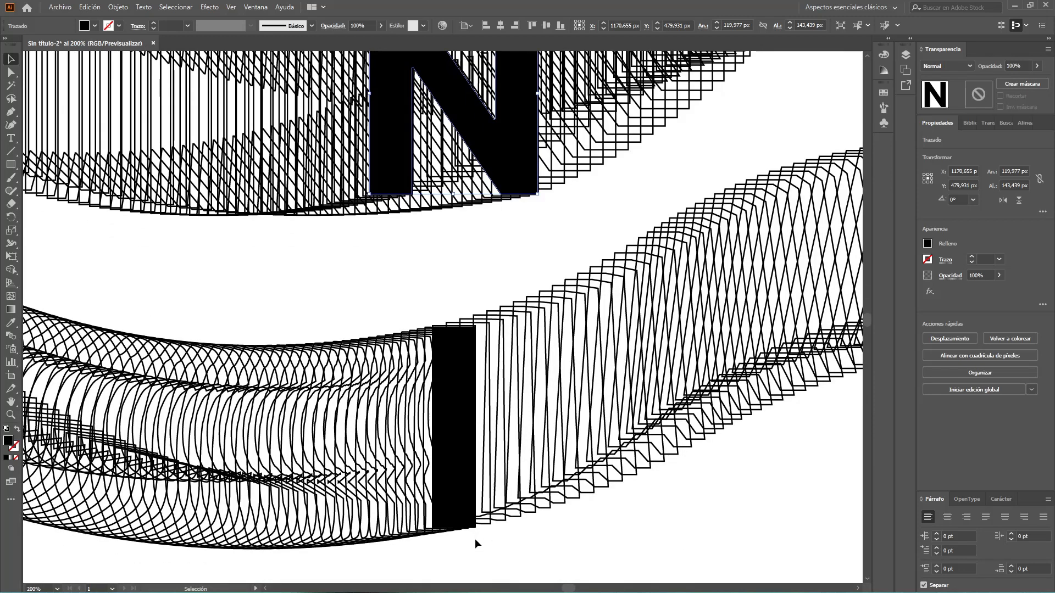
{"action": "scroll", "coordinate": [474, 535], "scroll_direction": "up", "scroll_amount": 5}
{"action": "scroll", "coordinate": [477, 270], "scroll_direction": "up", "scroll_amount": 4}
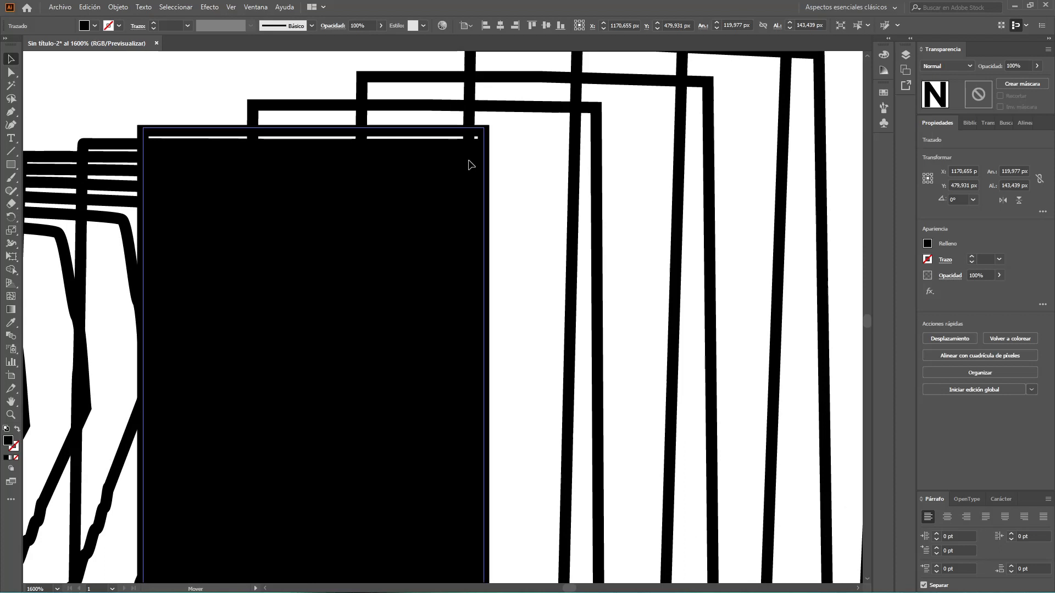
{"action": "key", "text": "a"}
{"action": "left_click", "coordinate": [471, 189]}
{"action": "scroll", "coordinate": [471, 211], "scroll_direction": "down", "scroll_amount": 7}
{"action": "key", "text": "v"}
Align the solid A precisely with the last outline of the lower wave blend.
{"action": "scroll", "coordinate": [604, 280], "scroll_direction": "right", "scroll_amount": 6}
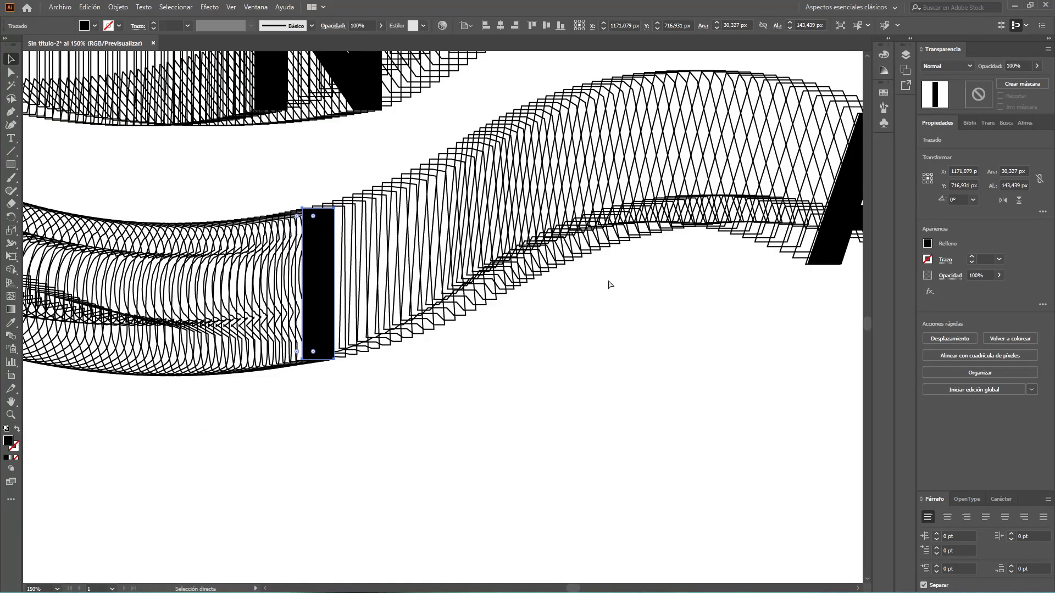
{"action": "scroll", "coordinate": [582, 246], "scroll_direction": "up", "scroll_amount": 4}
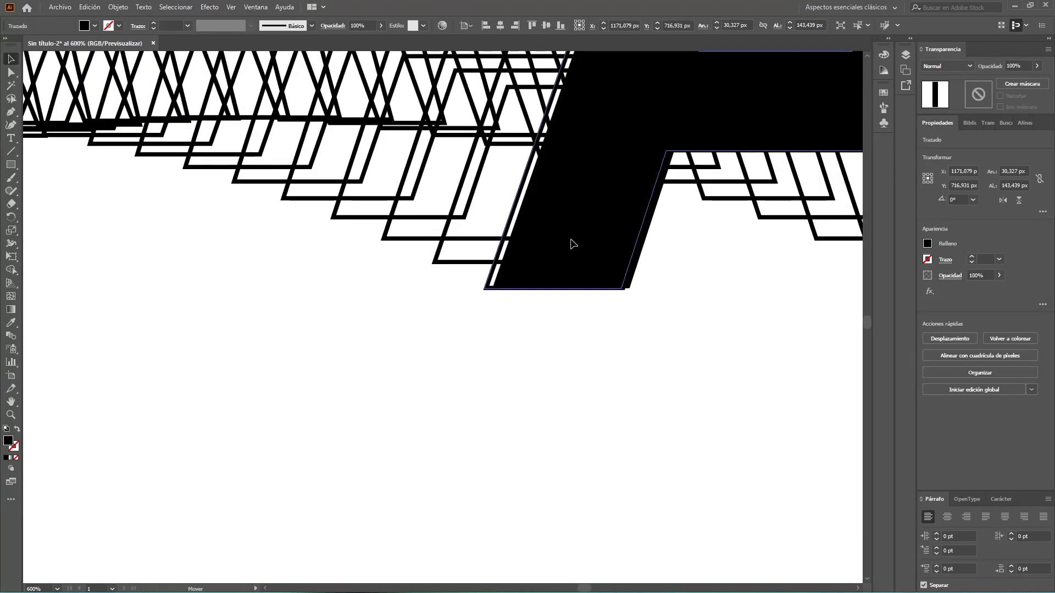
{"action": "left_click", "coordinate": [574, 241]}
{"action": "scroll", "coordinate": [600, 278], "scroll_direction": "down", "scroll_amount": 3}
{"action": "scroll", "coordinate": [660, 323], "scroll_direction": "up", "scroll_amount": 2}
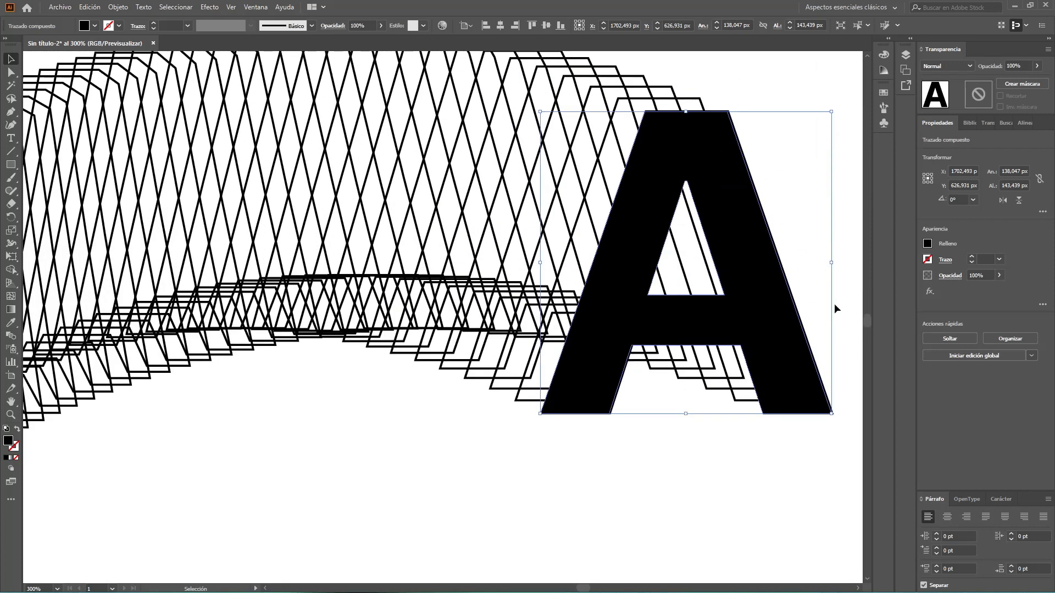
Align the solid E precisely with the last outline of the upper wave blend and deselect it.
{"action": "left_click_drag", "start_coordinate": [866, 321], "coordinate": [867, 311]}
{"action": "scroll", "coordinate": [802, 370], "scroll_direction": "up", "scroll_amount": 2}
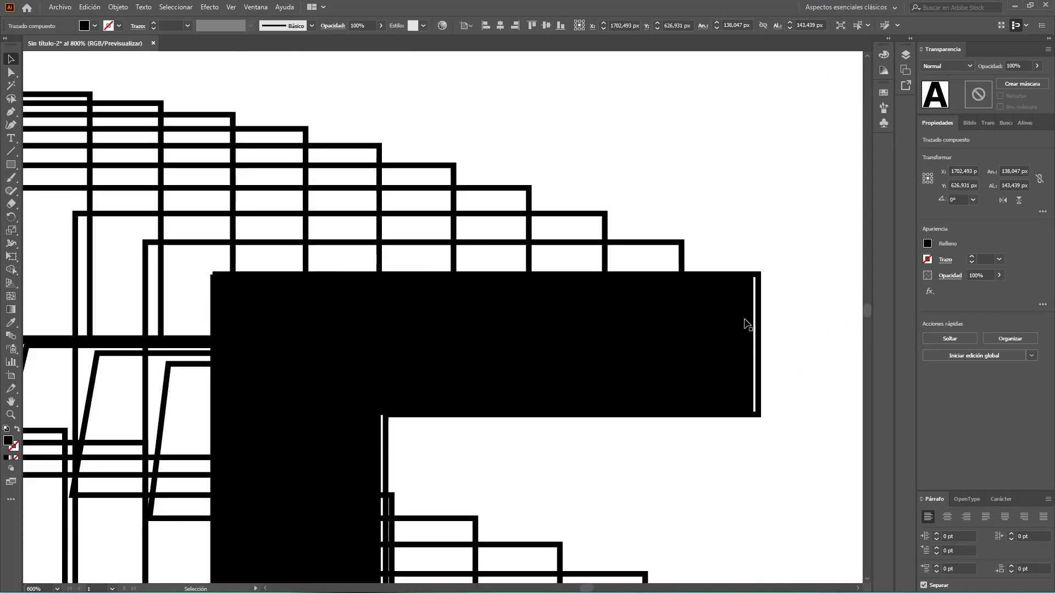
{"action": "left_click", "coordinate": [757, 324]}
{"action": "left_click", "coordinate": [587, 140]}
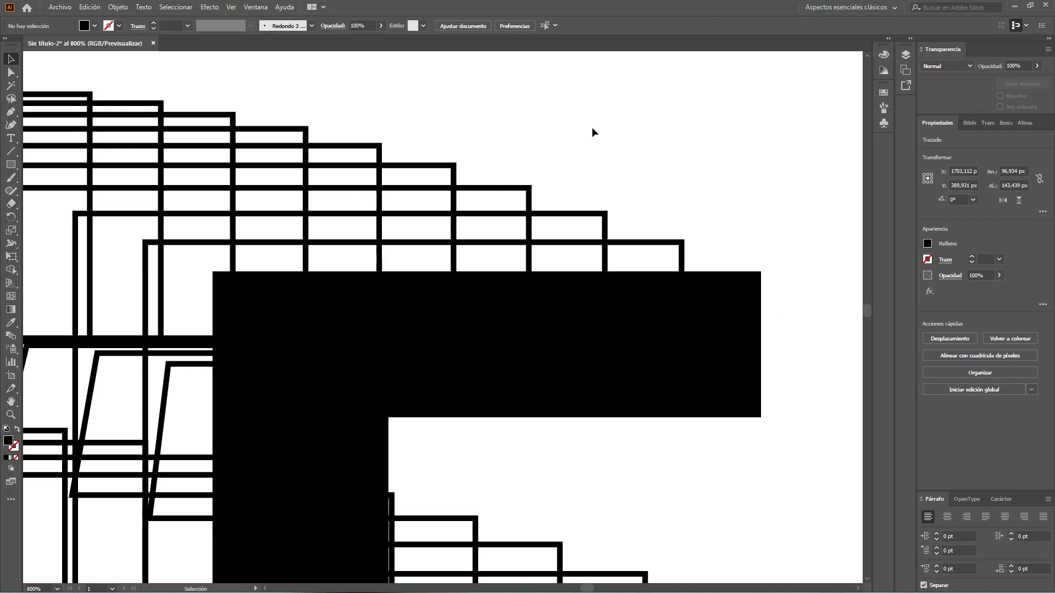
Collapse the side panels and fit the artboard in the window to show the finished composition.
{"action": "left_click", "coordinate": [231, 7]}
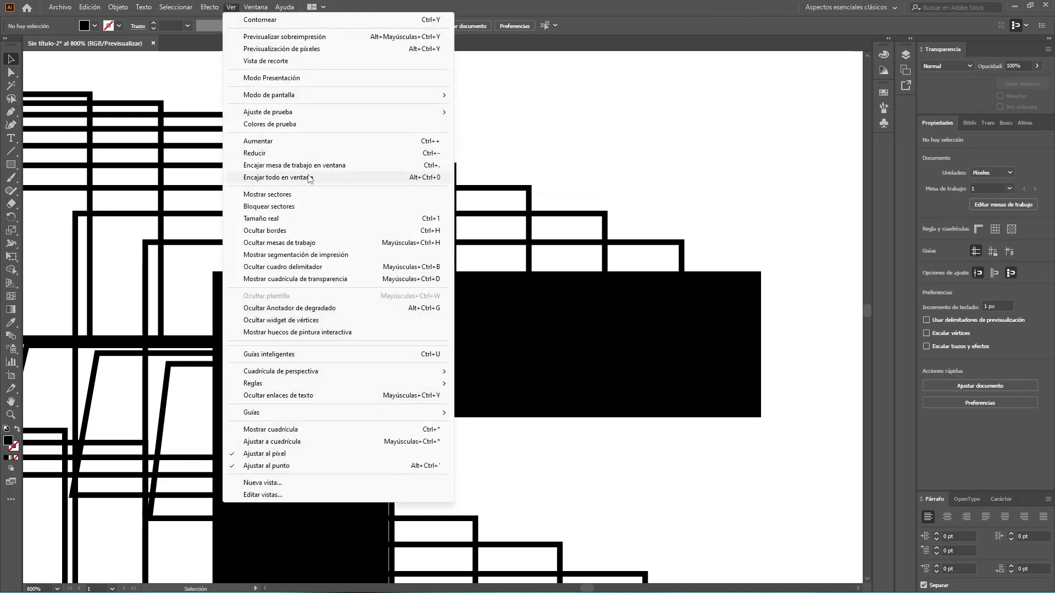
{"action": "left_click", "coordinate": [336, 179]}
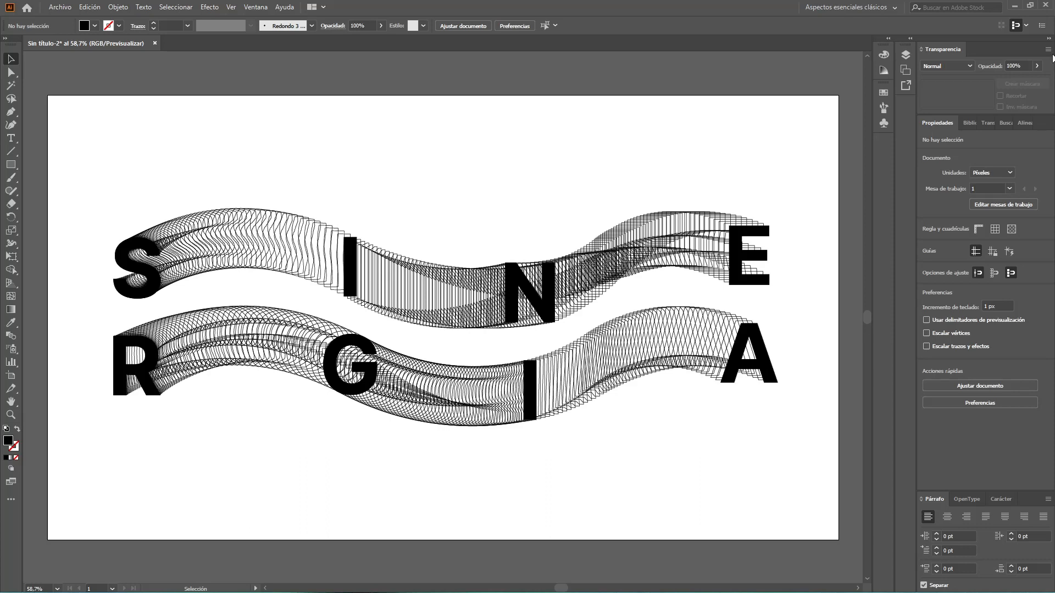
{"action": "left_click", "coordinate": [1049, 39]}
{"action": "left_click", "coordinate": [231, 7]}
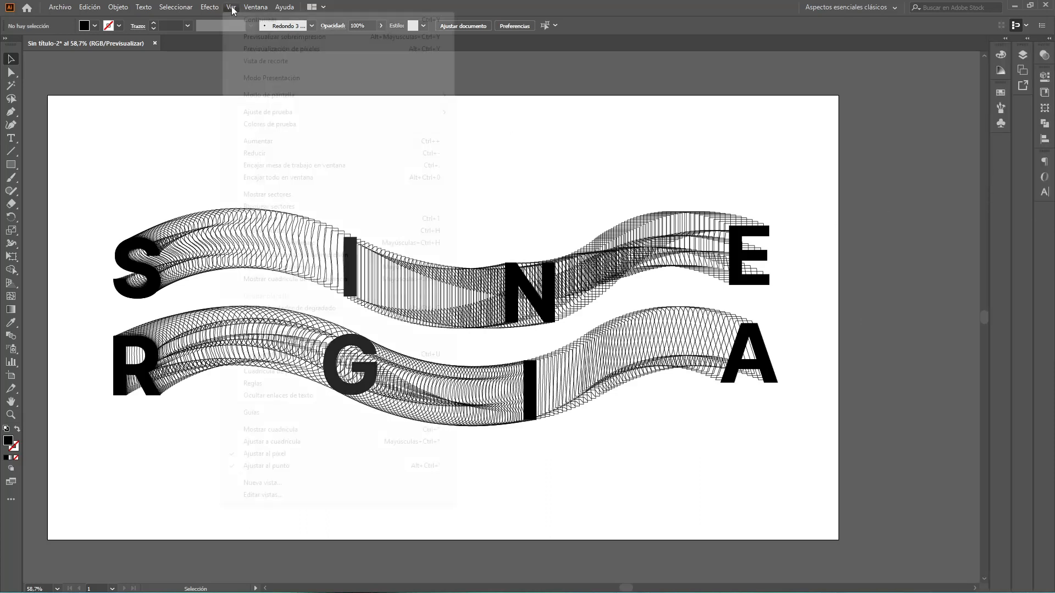
{"action": "left_click", "coordinate": [361, 165]}
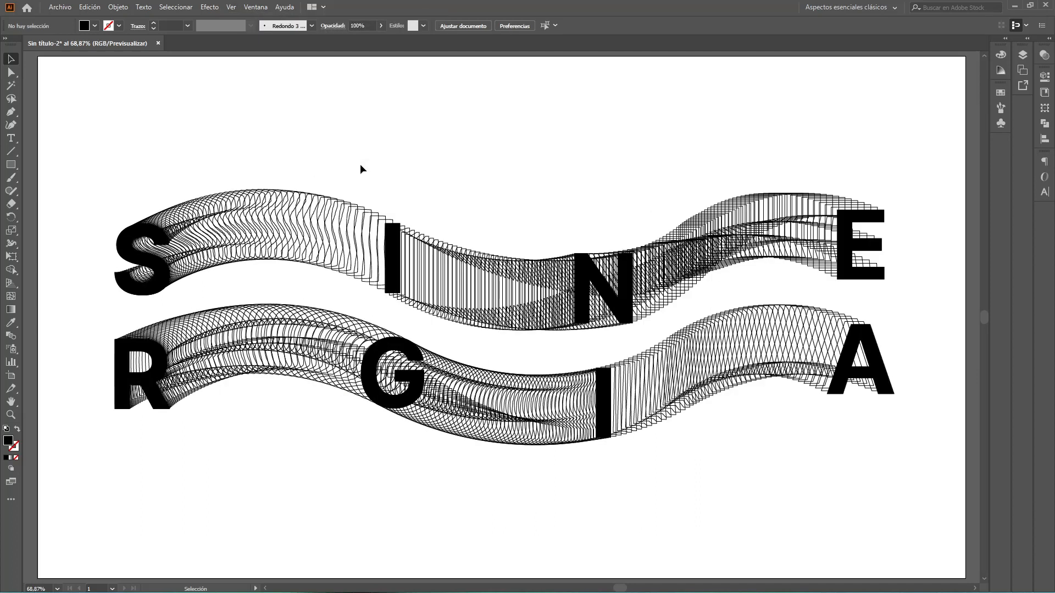